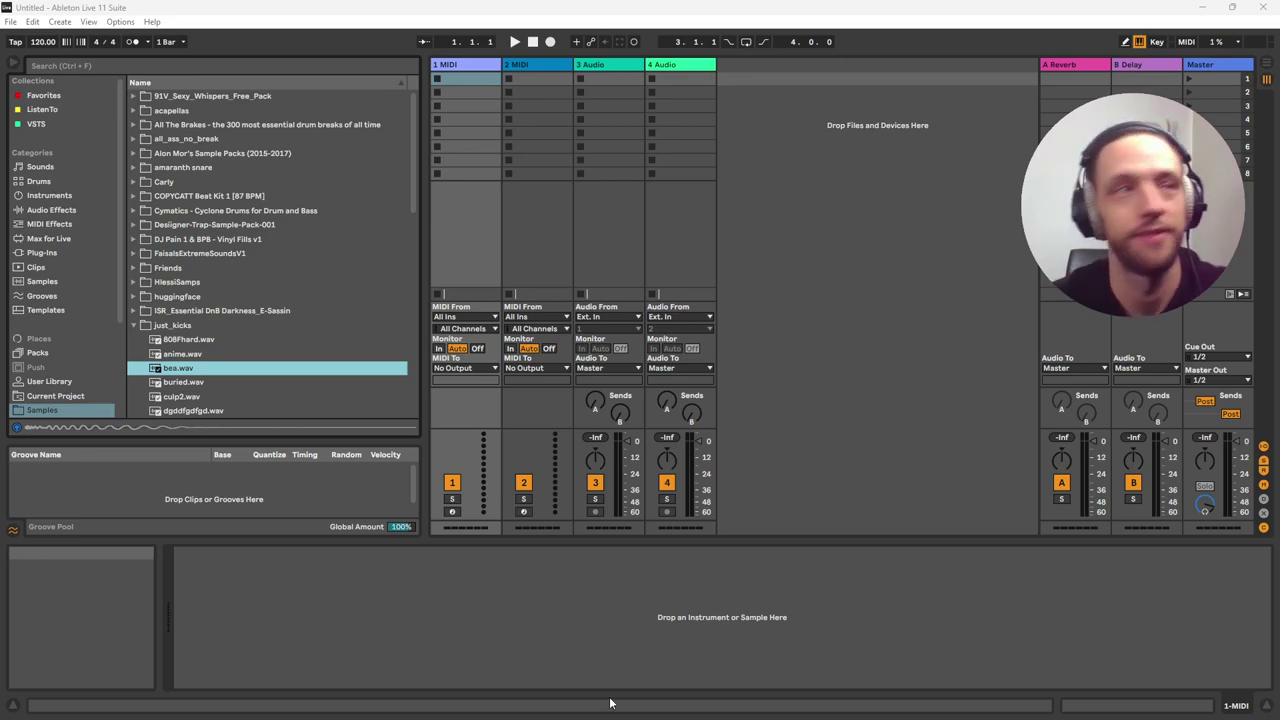
- Load the Operator instrument onto the first MIDI track and select the device
click(58, 197)
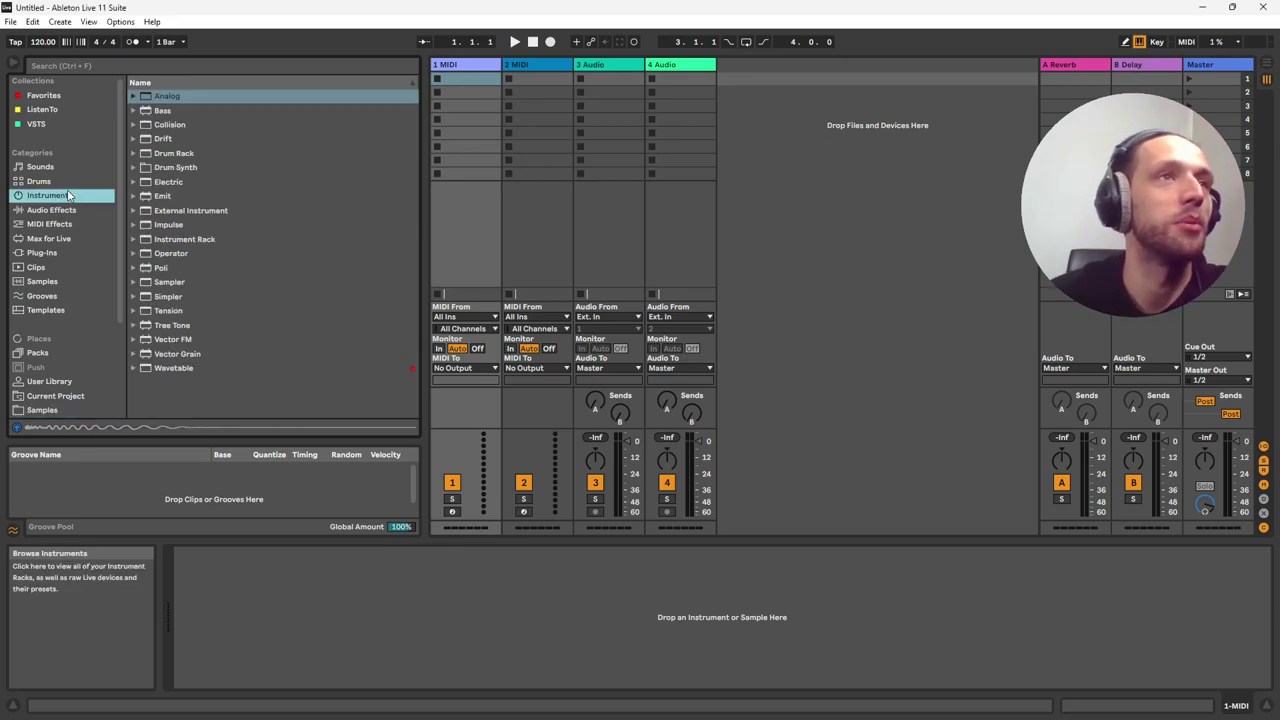
double_click(171, 254)
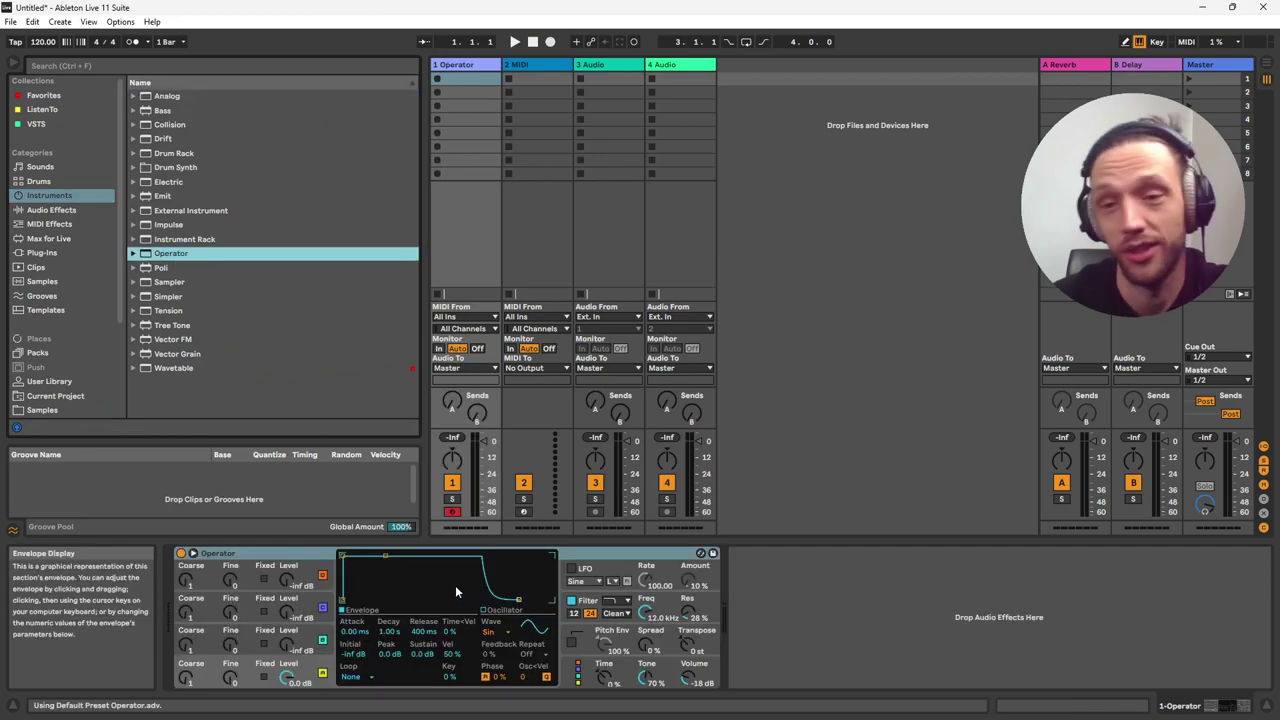
click(301, 554)
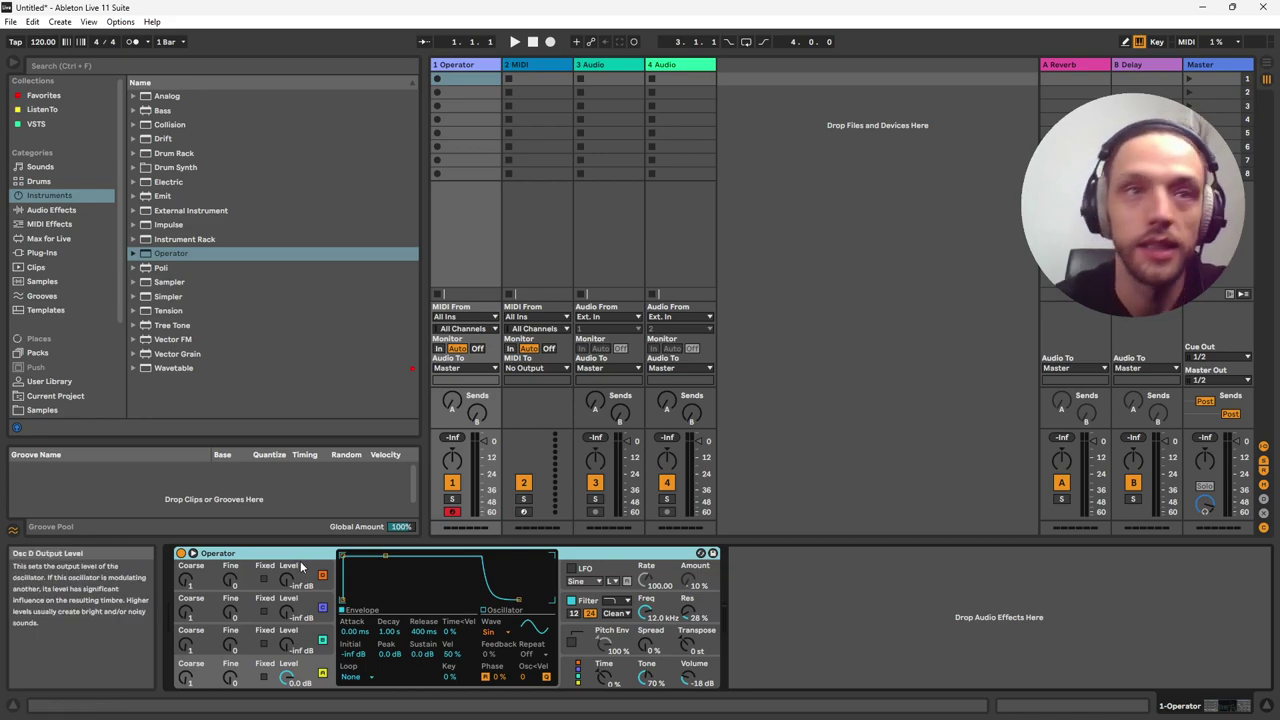
- Turn off Operator's filter and return to oscillator A's settings
click(586, 602)
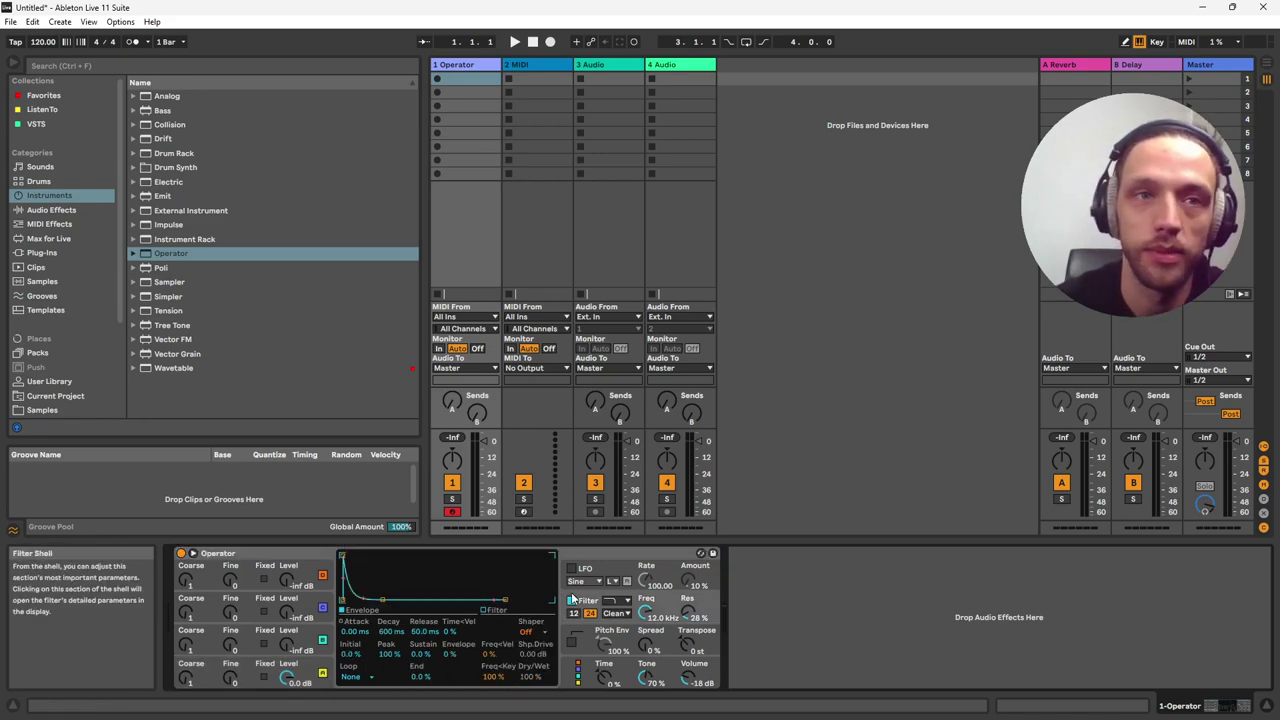
click(572, 601)
click(220, 676)
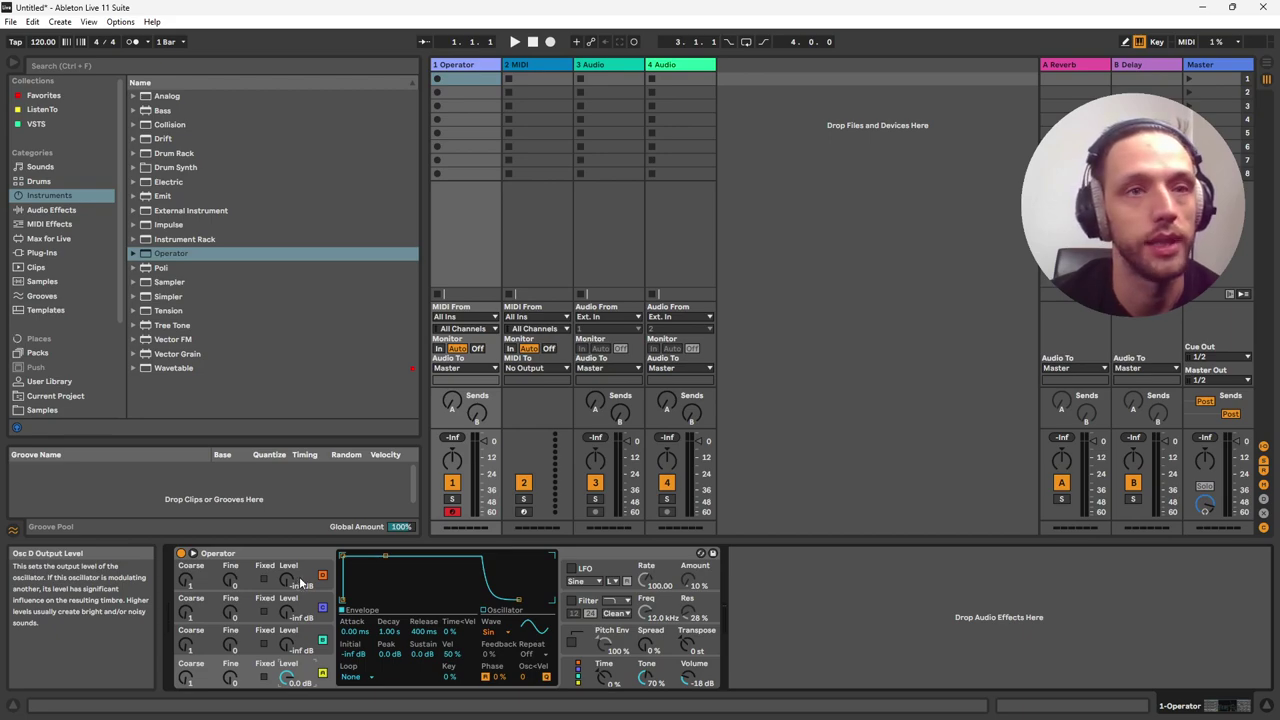
- Enable Operator's LFO, set its amount to 0% and play test notes to hear the unmodulated tone
click(571, 567)
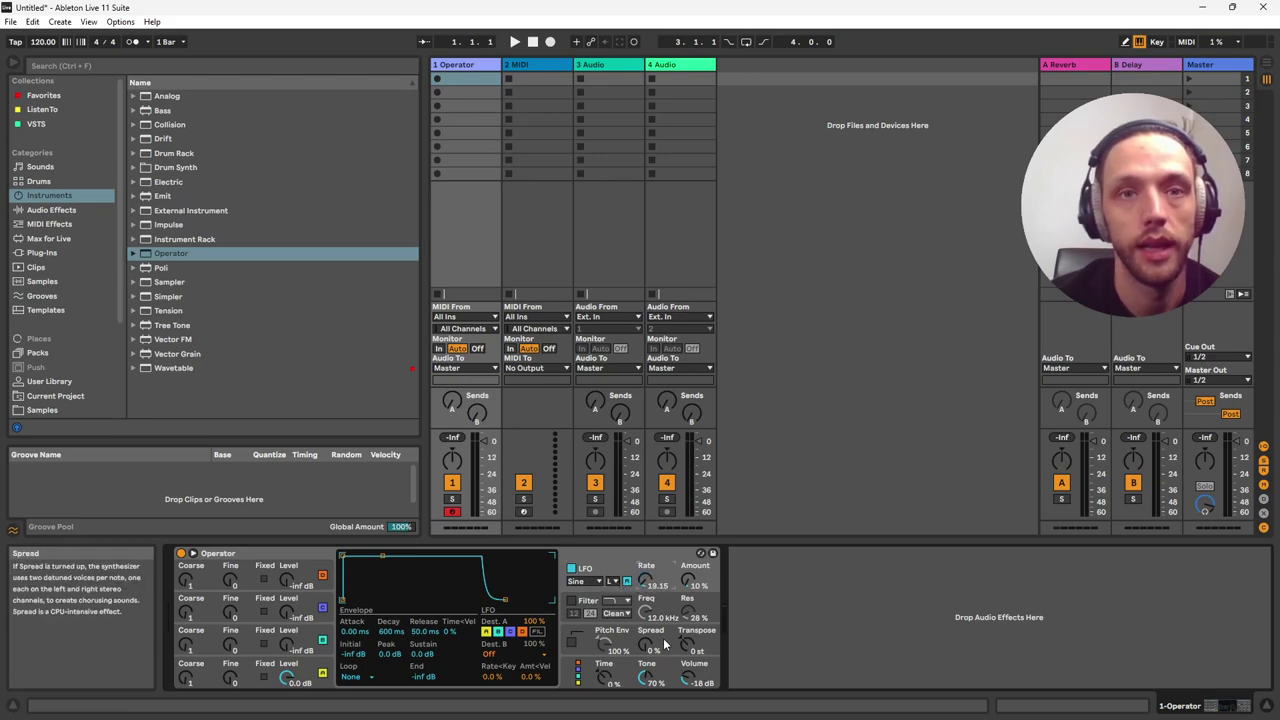
key(z)
key(a)
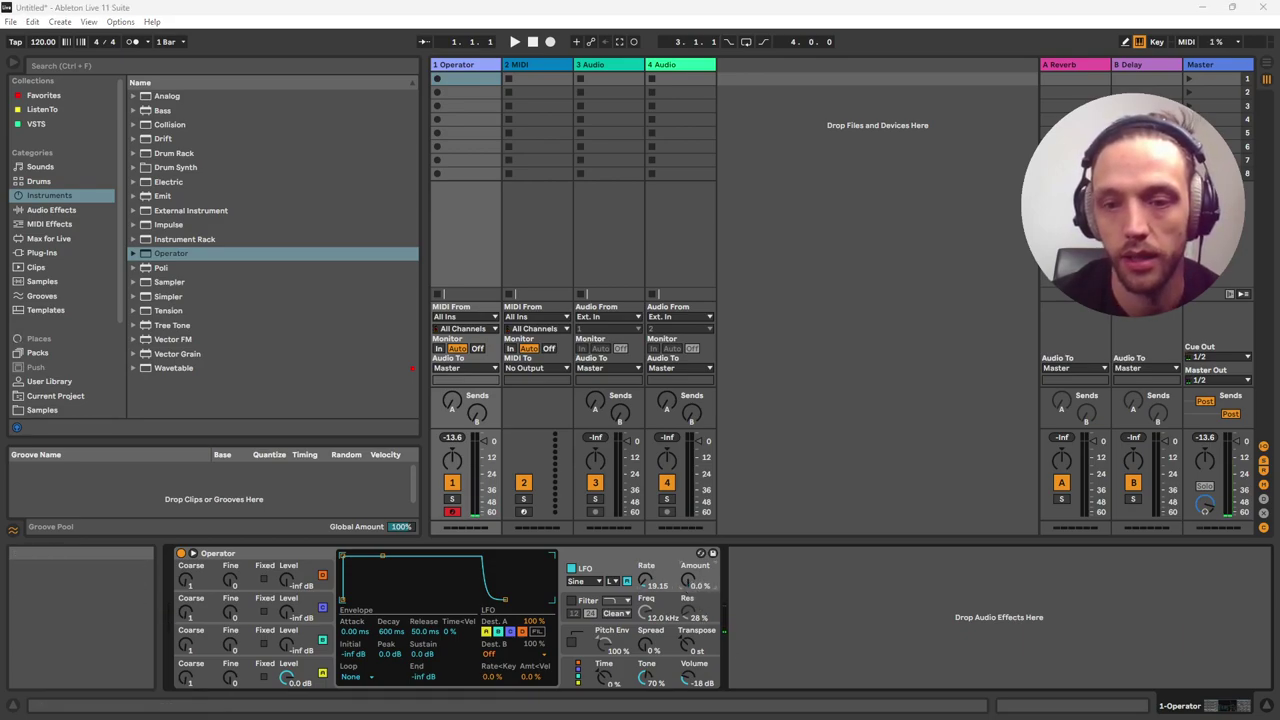
click(596, 553)
key(a)
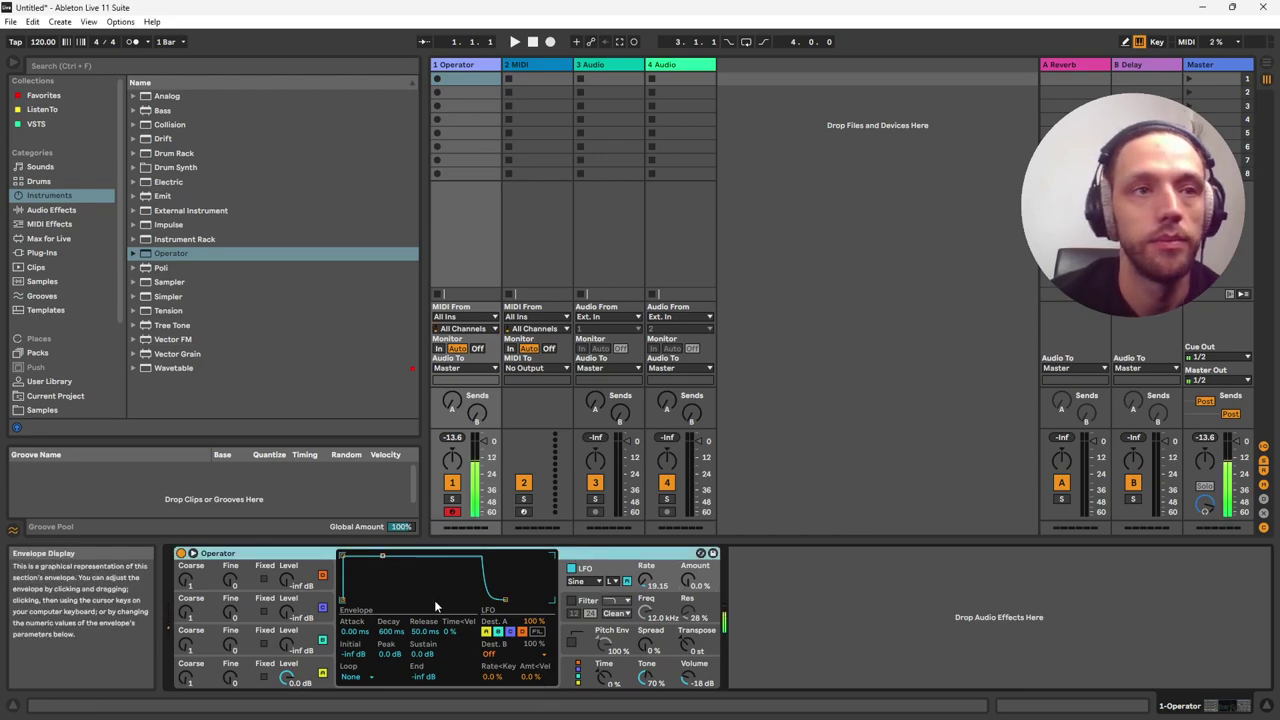
- Change oscillator A's waveform to SwD
click(310, 668)
click(495, 632)
click(505, 484)
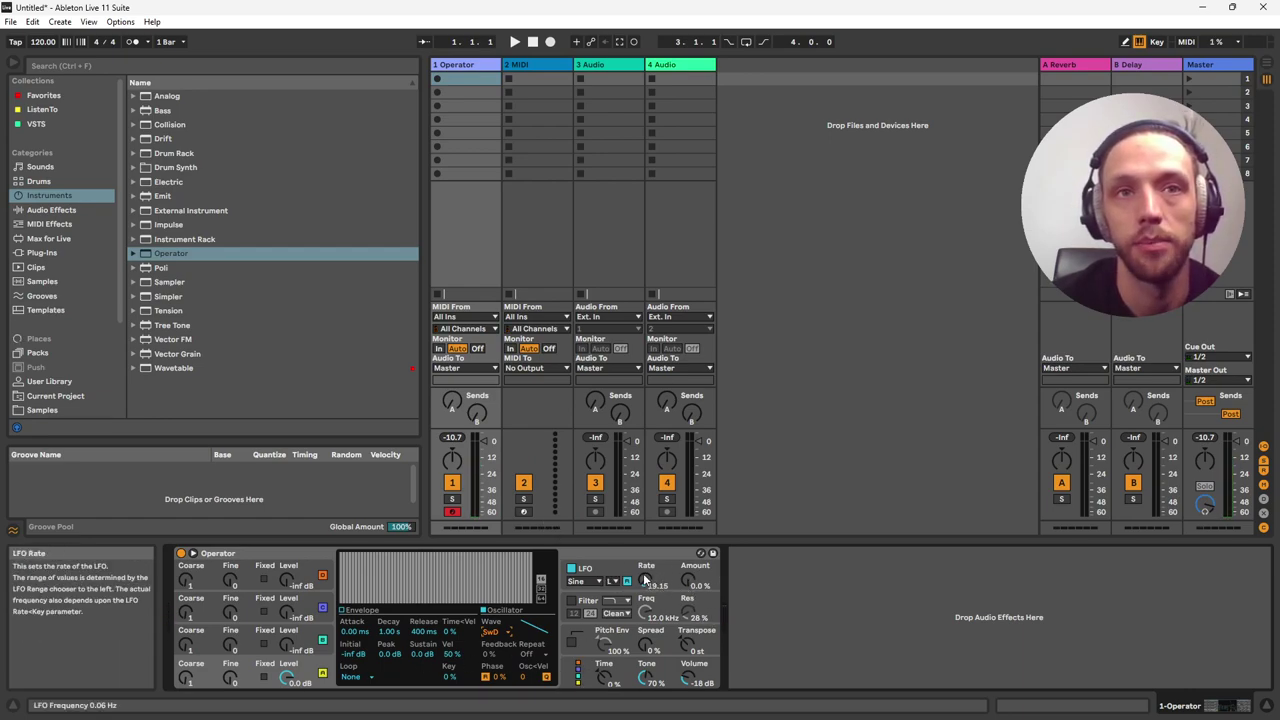
- Raise the LFO amount to 100% and sweep its rate up to 90.71 and back down to 67.53
drag(647, 580, 677, 485)
drag(649, 582, 644, 565)
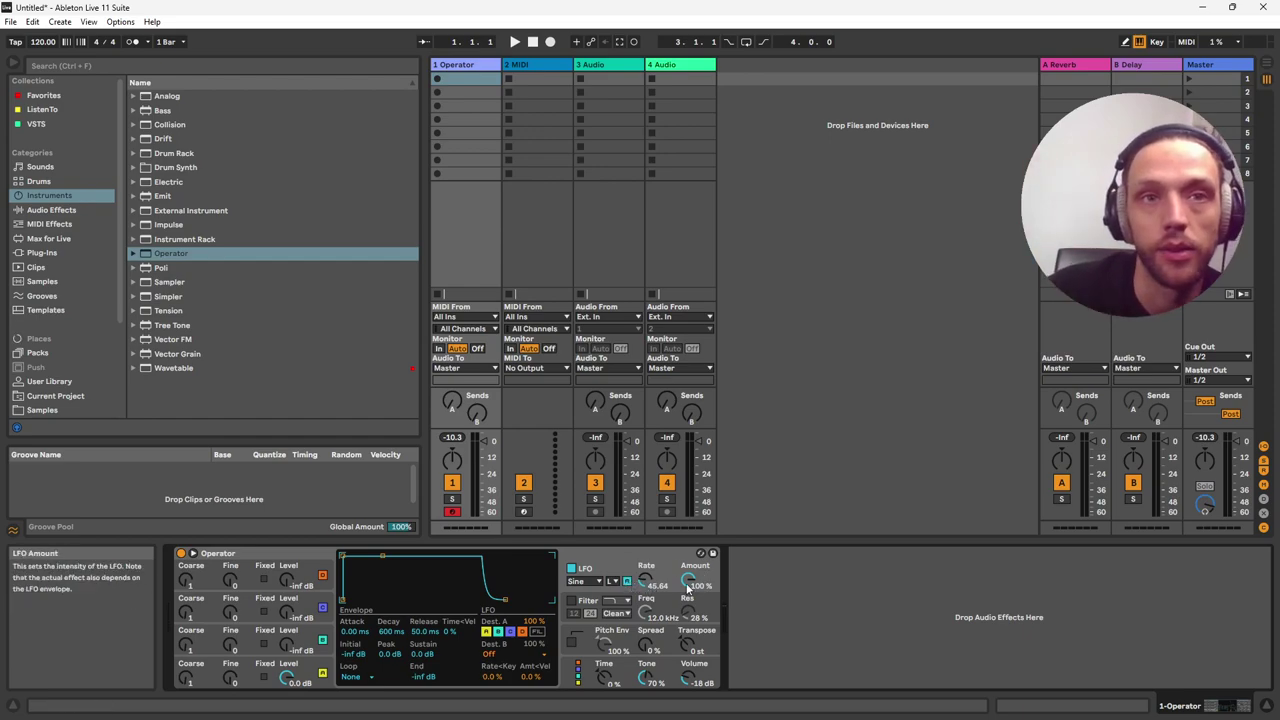
drag(650, 588, 646, 546)
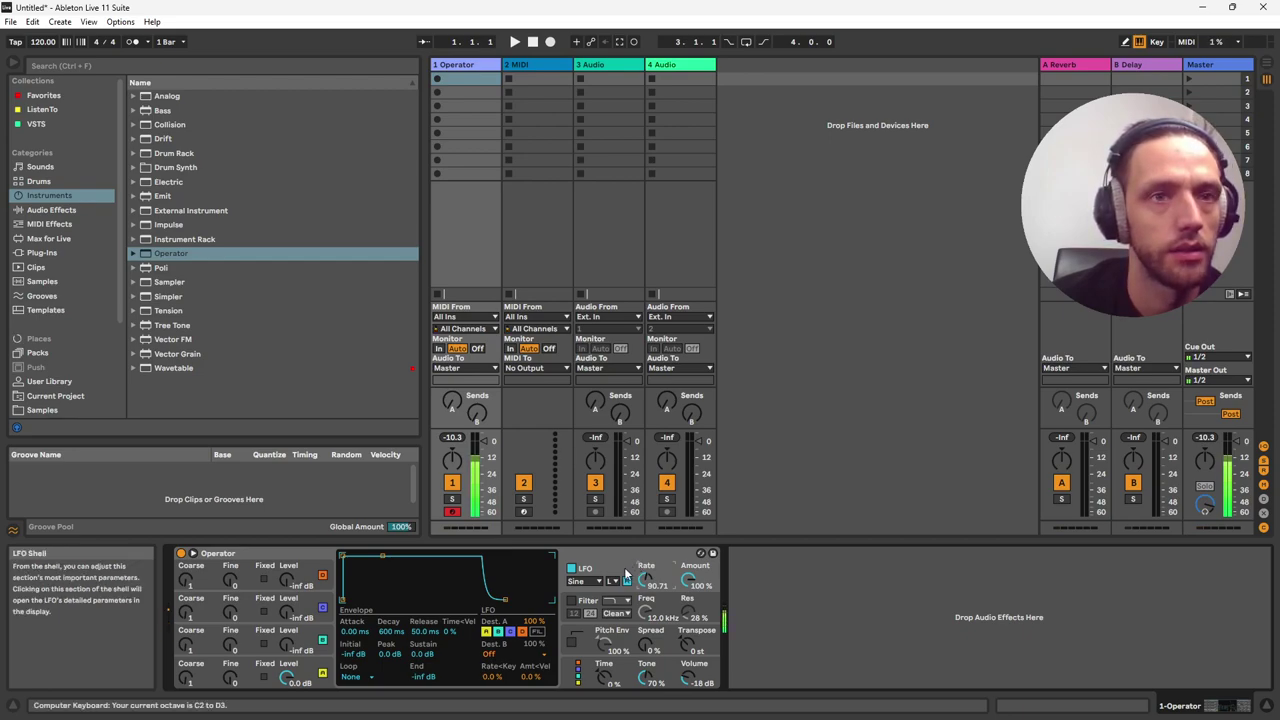
mouse_move(646, 580)
mouse_down()
mouse_move(656, 616)
mouse_move(646, 601)
mouse_up()
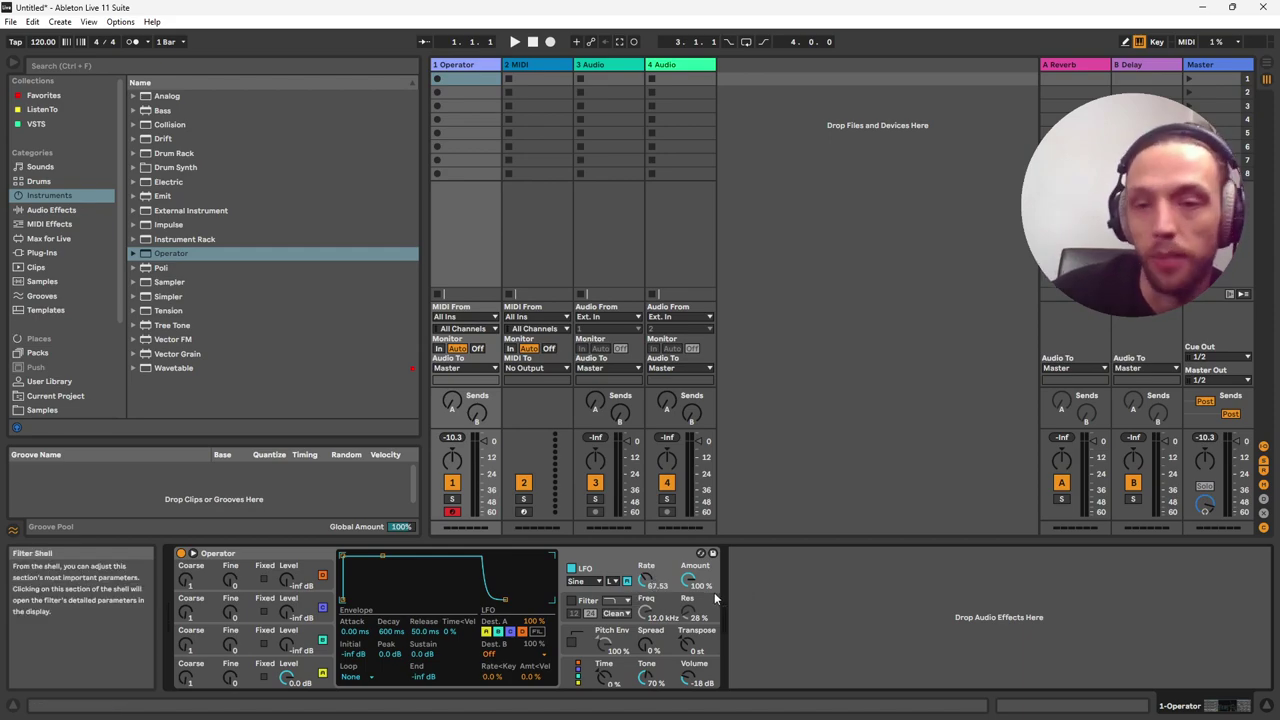
- Switch the LFO range to High and raise its rate to about 320 Hz
click(614, 581)
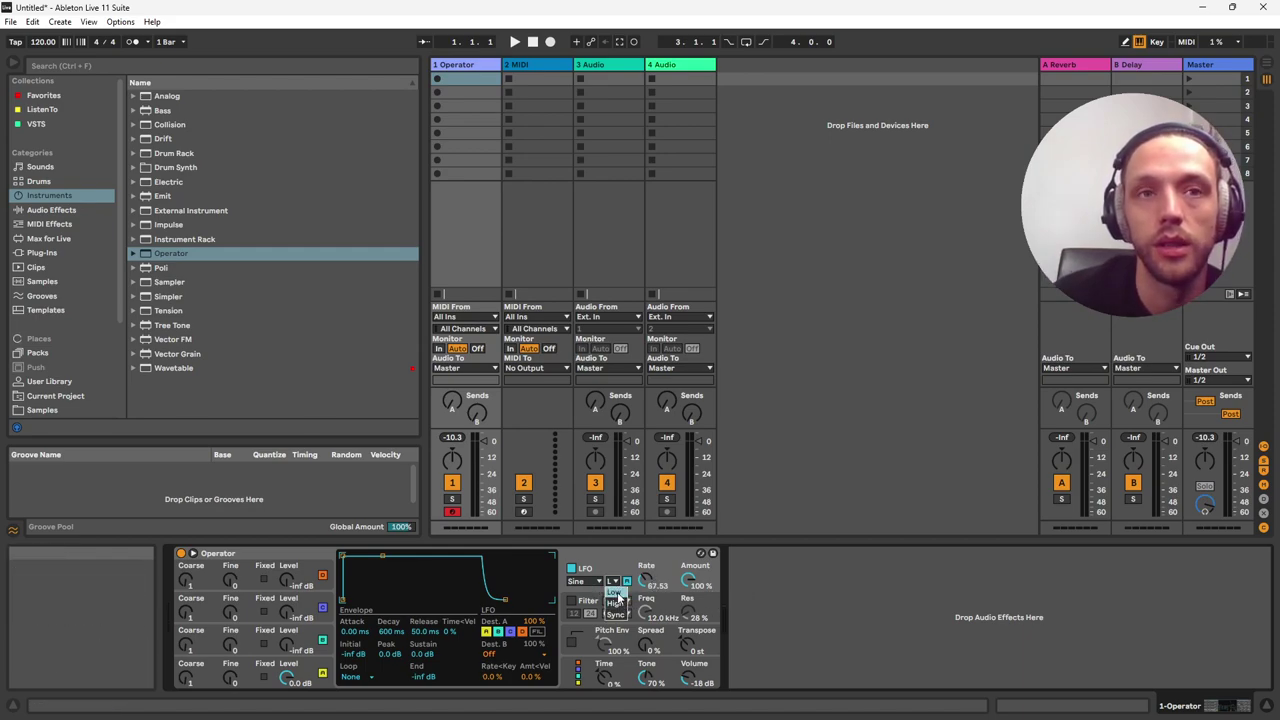
click(615, 603)
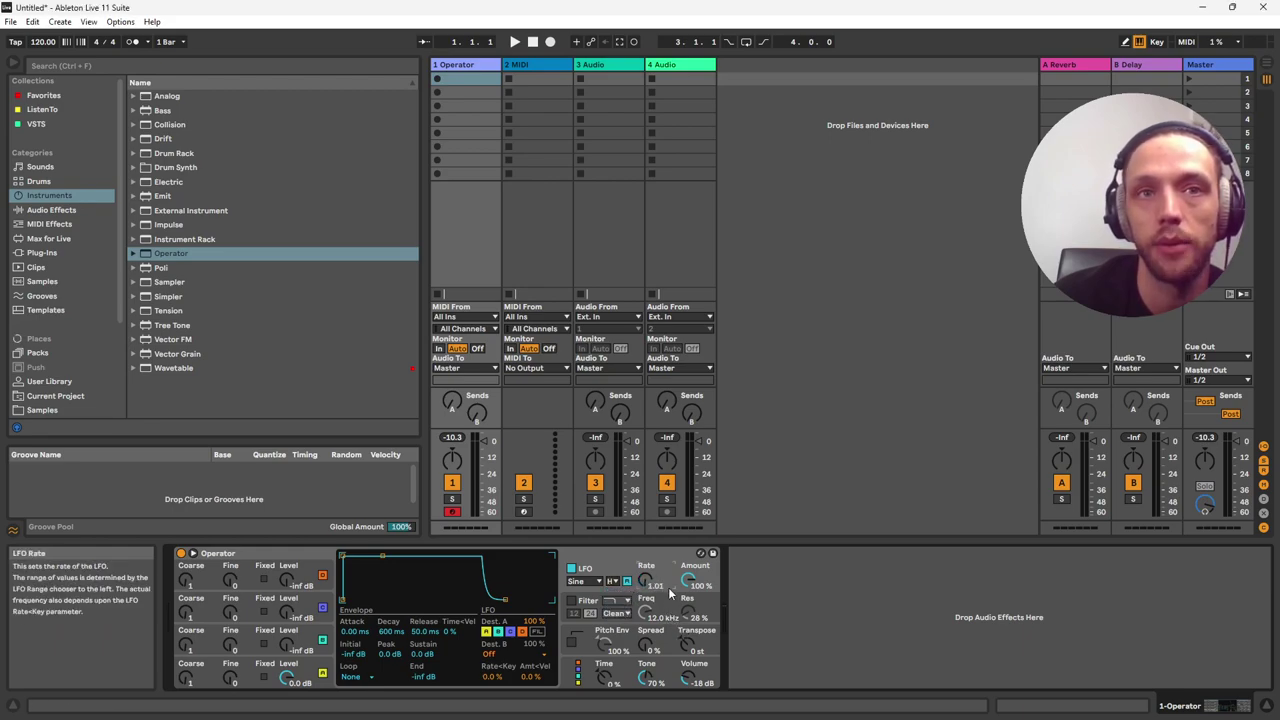
drag(648, 580, 638, 552)
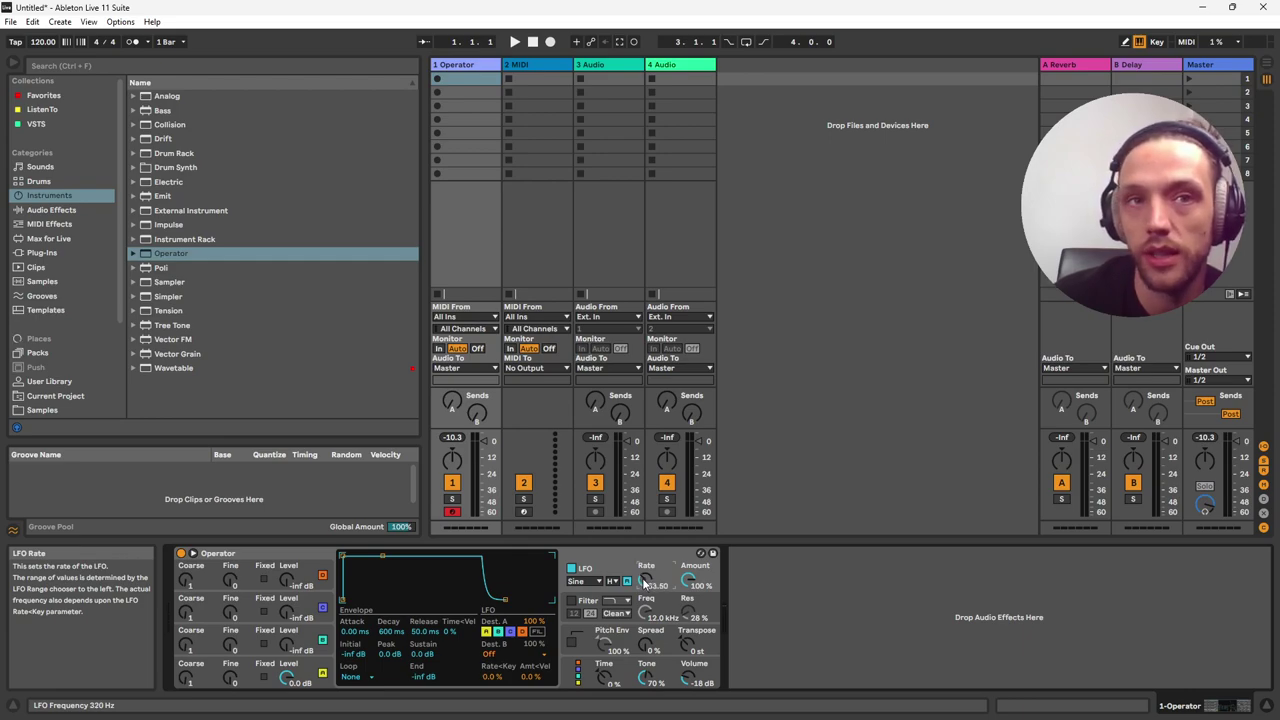
- Vary the LFO rate and amount while notes play, bringing the rate to 98.78 and the amount to 36%
scroll(645, 580, up, 4)
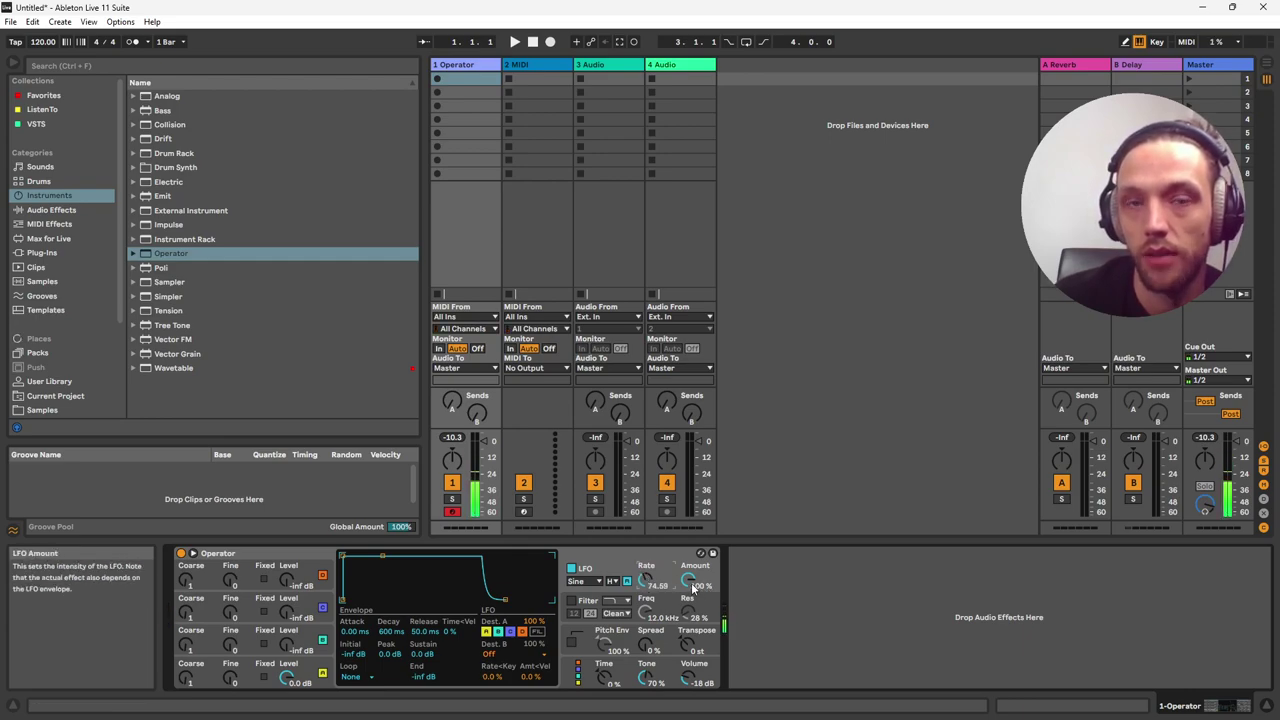
scroll(697, 590, down, 5)
drag(716, 672, 701, 617)
drag(646, 582, 681, 545)
scroll(688, 582, down, 3)
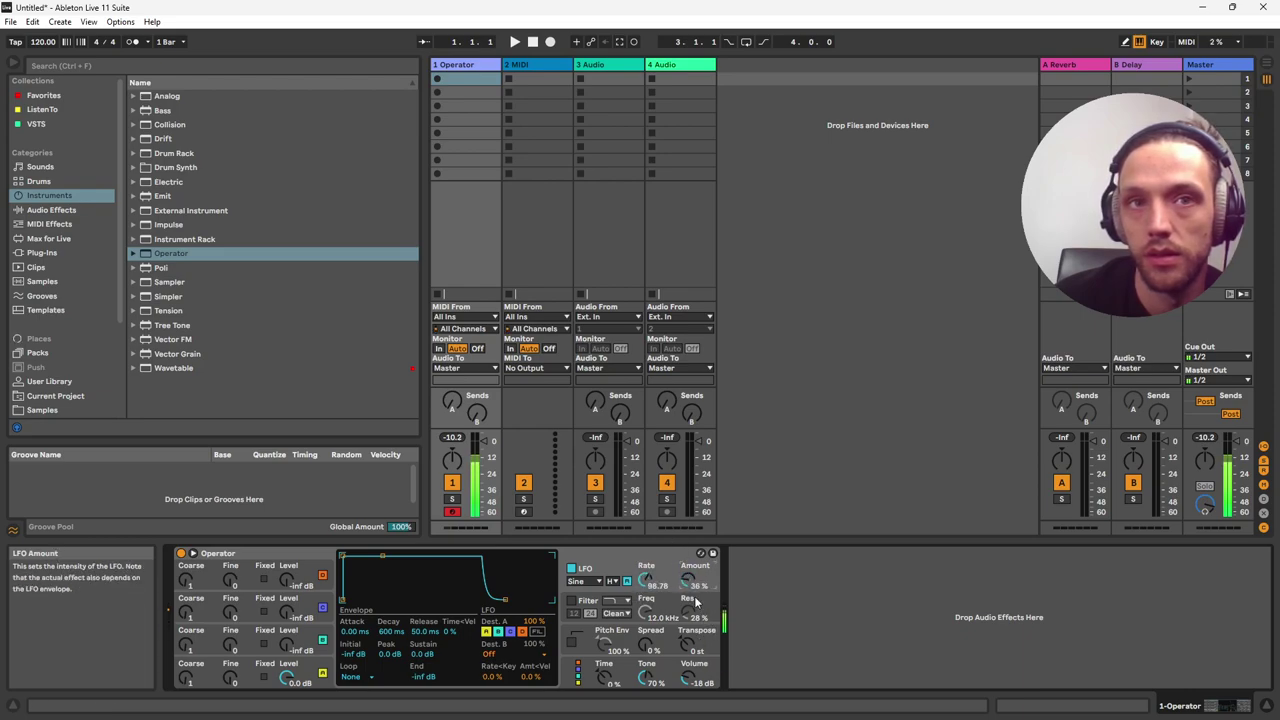
- Lower the LFO rate to 36.71, try the amount at 82% and bring it down to 0%
scroll(645, 580, down, 5)
scroll(688, 582, down, 4)
scroll(690, 598, down, 3)
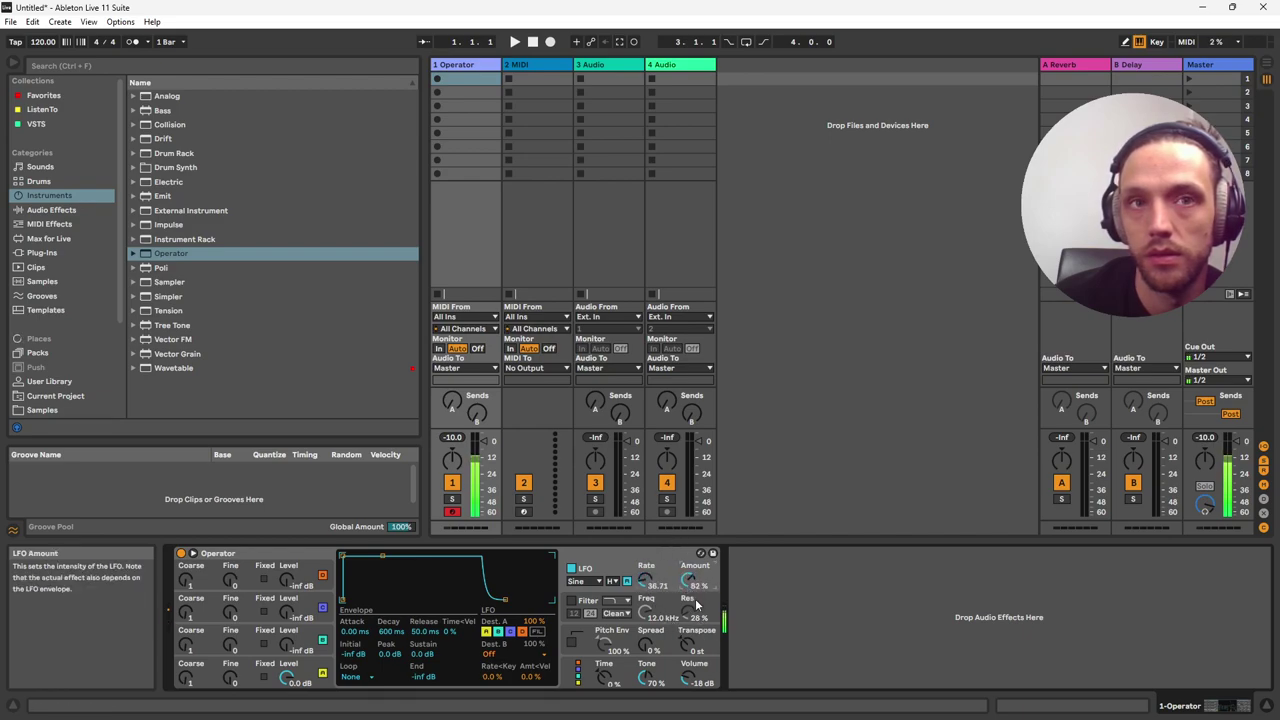
drag(731, 676, 732, 704)
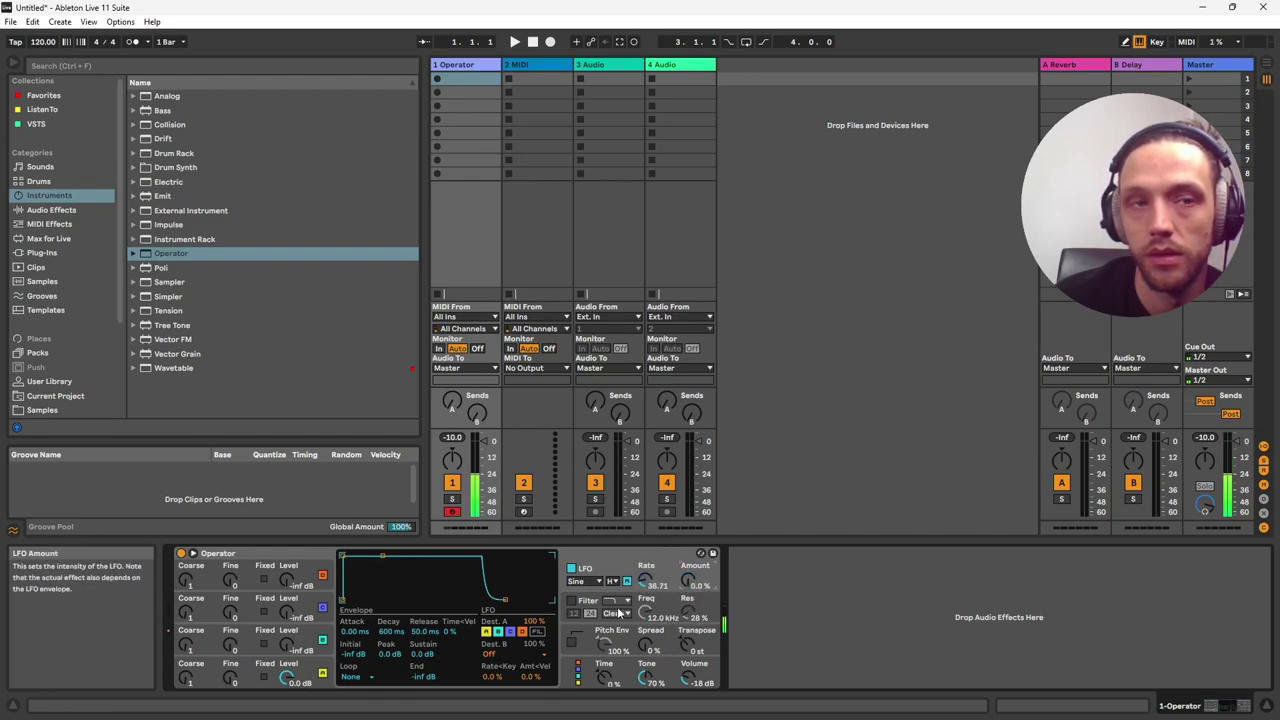
- Set oscillator A's waveform to Sin
click(307, 671)
click(495, 633)
click(474, 392)
click(498, 634)
click(492, 373)
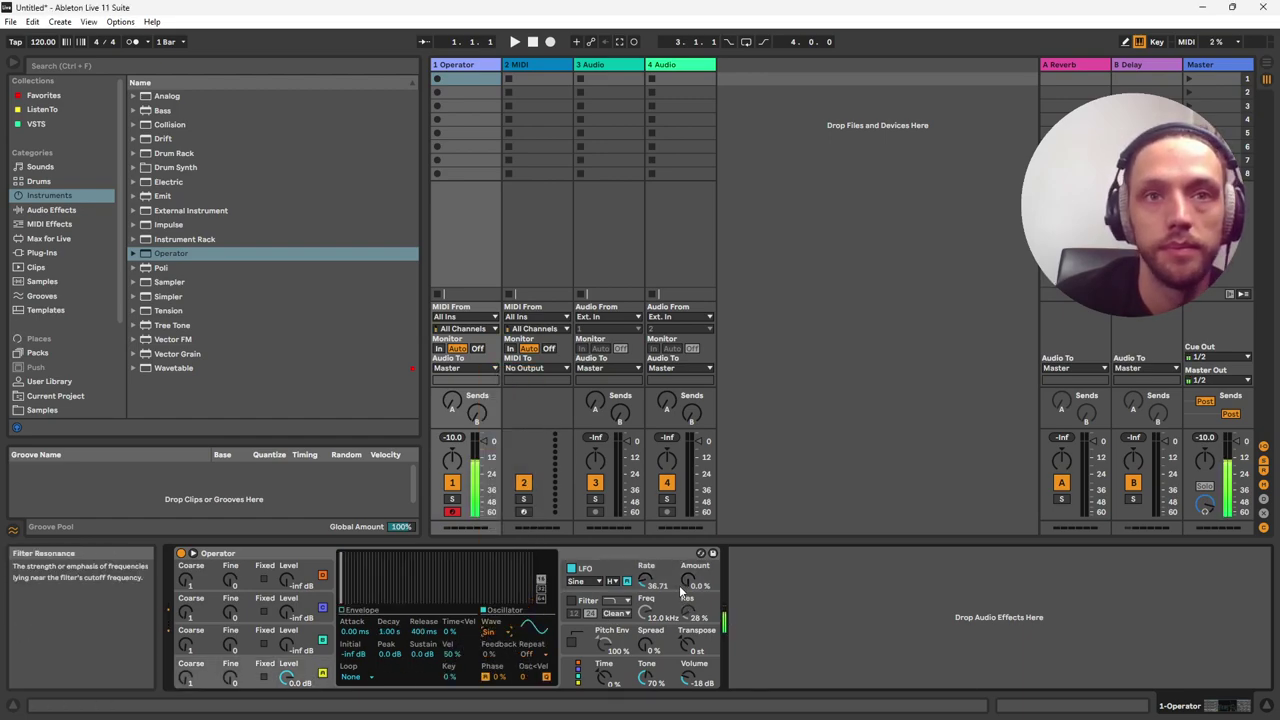
- Raise the LFO amount to 75% and sweep its rate through 91.72 down to 41.33
drag(685, 584, 686, 516)
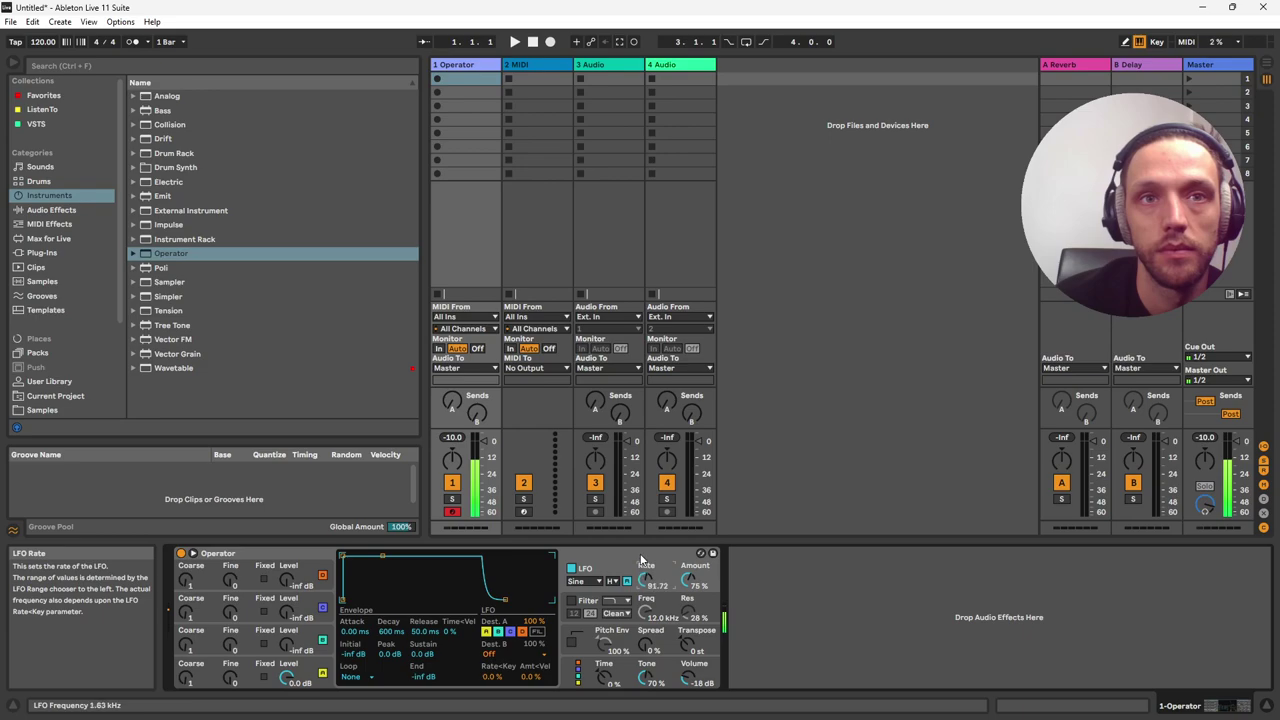
drag(643, 560, 667, 610)
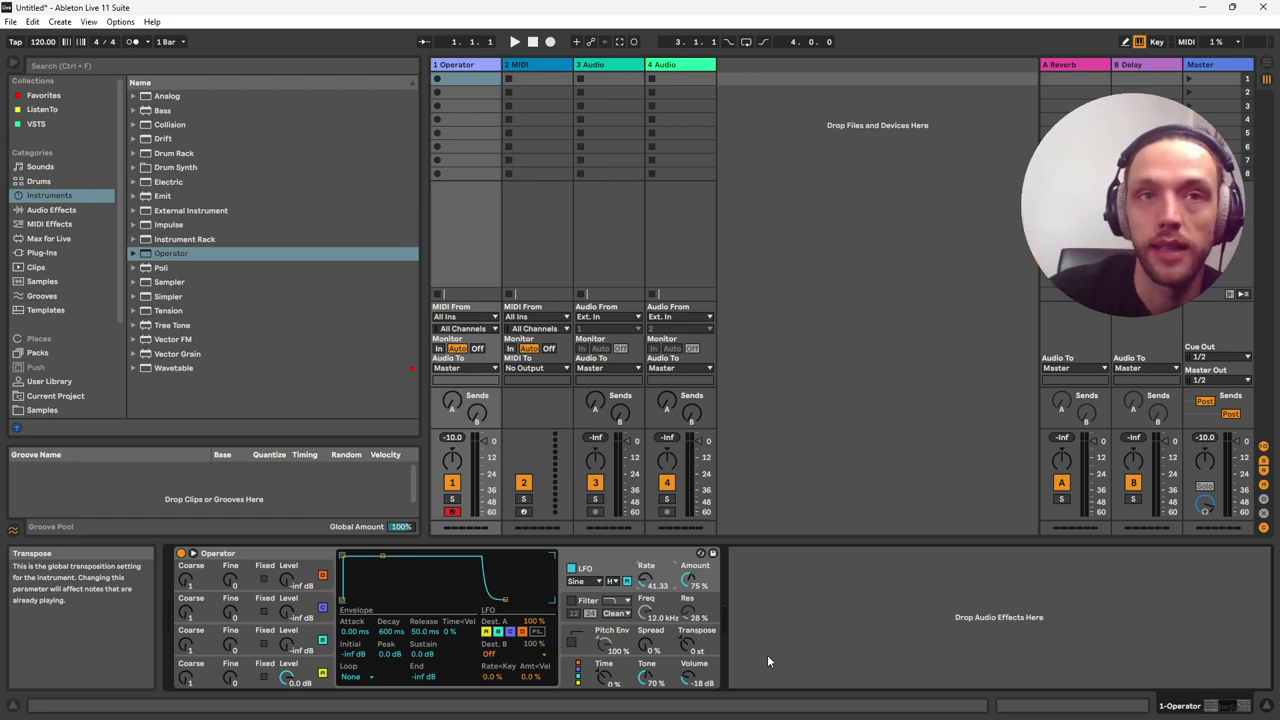
- Switch the LFO range to Low, set its amount to 100% and sweep the rate, ending at 0.00
click(613, 581)
click(614, 591)
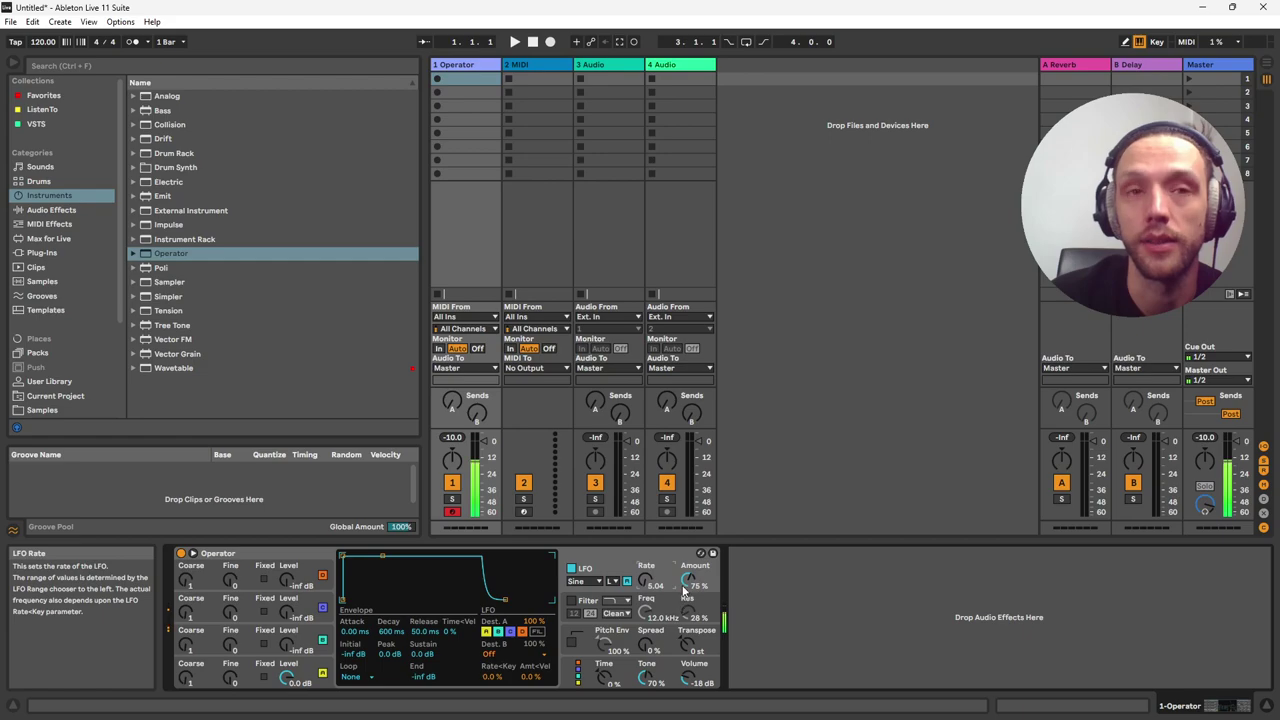
drag(683, 587, 683, 540)
drag(652, 585, 643, 570)
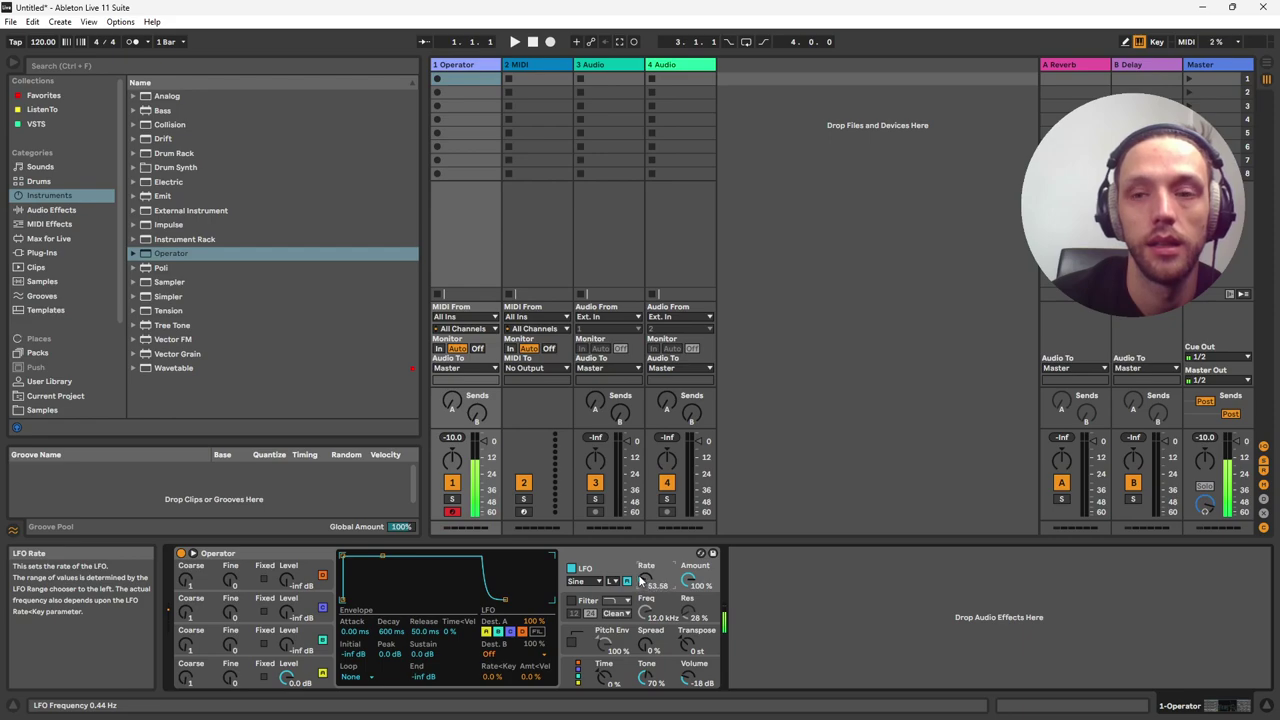
drag(646, 585, 636, 519)
drag(646, 588, 688, 694)
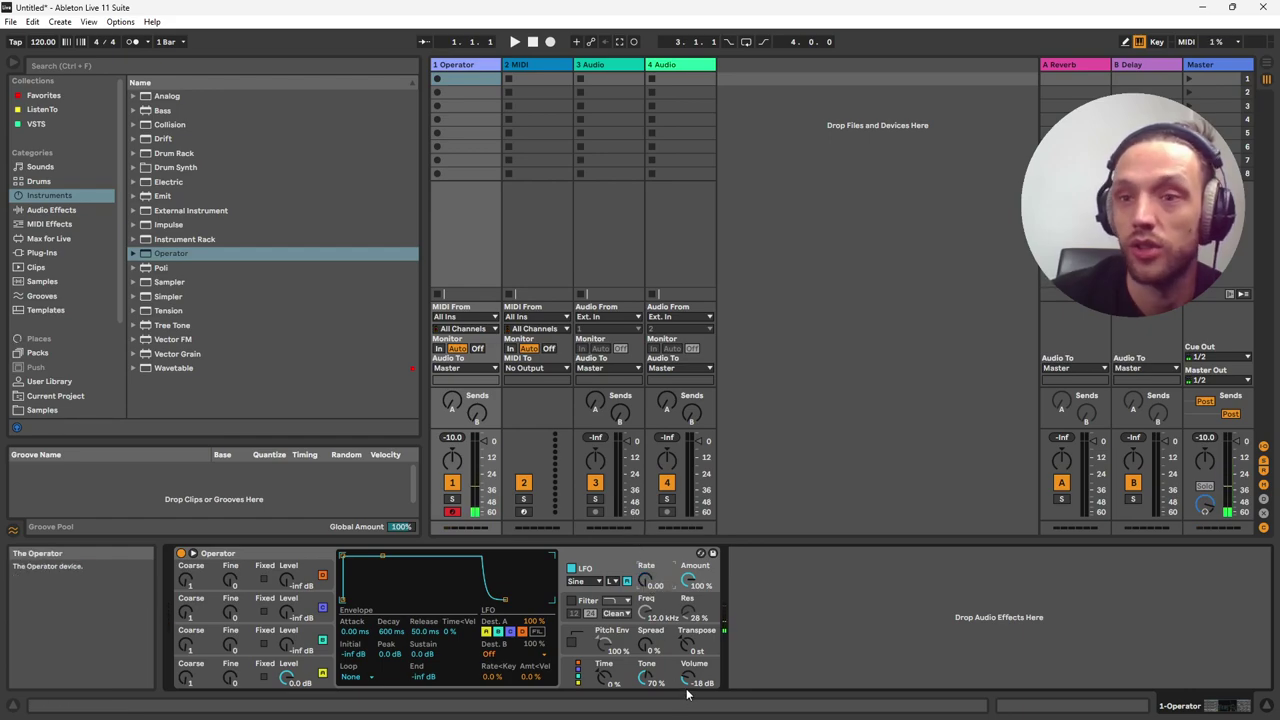
- Switch the LFO range to High and raise its rate to 77.61
click(613, 582)
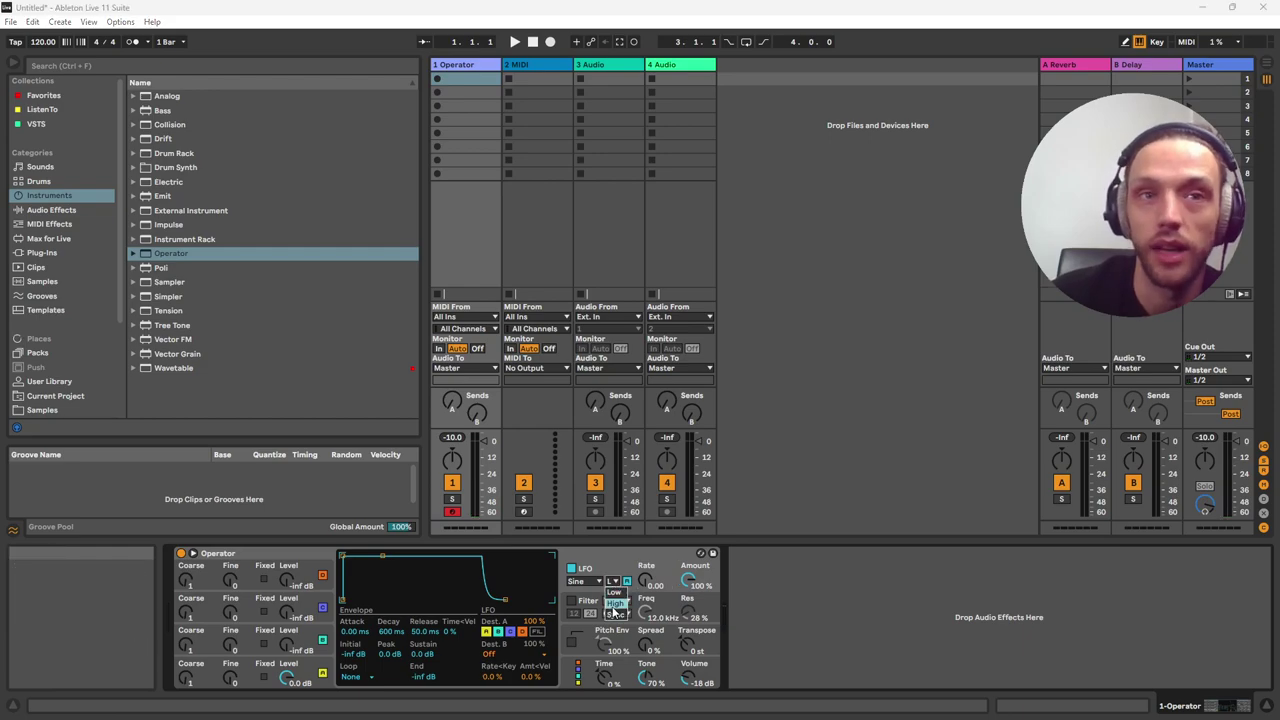
drag(646, 587, 634, 528)
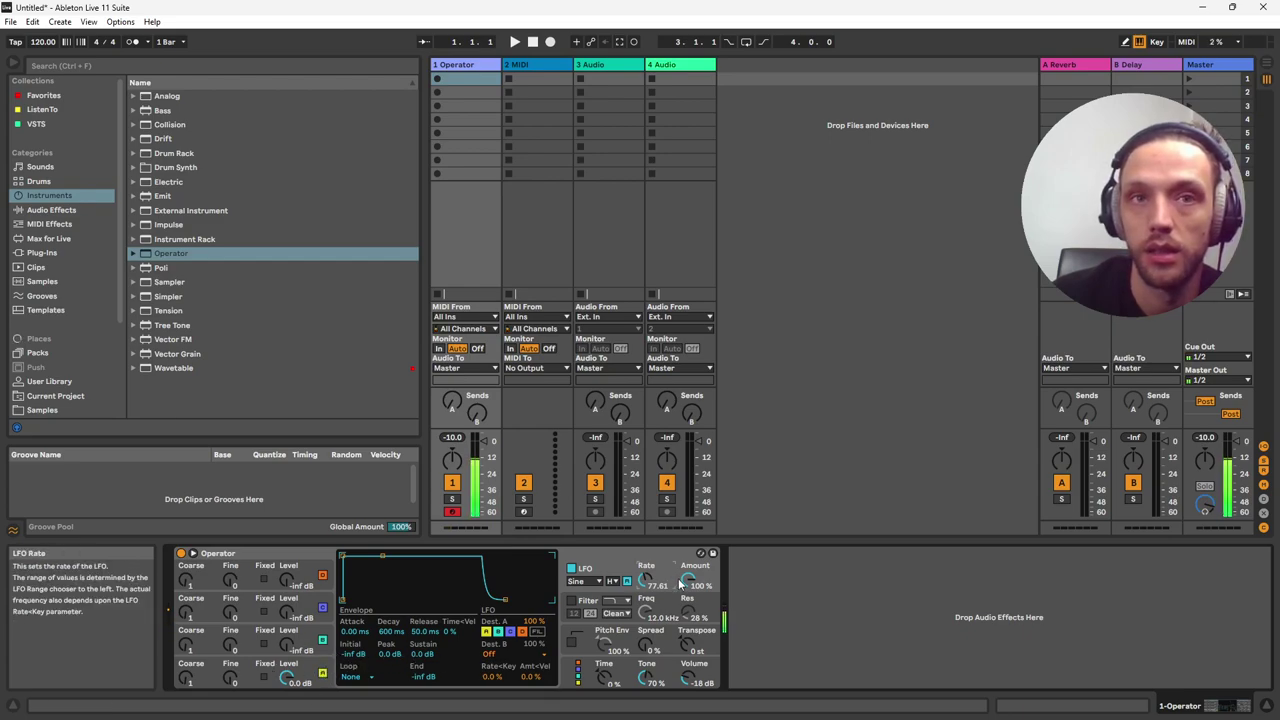
drag(689, 592, 658, 554)
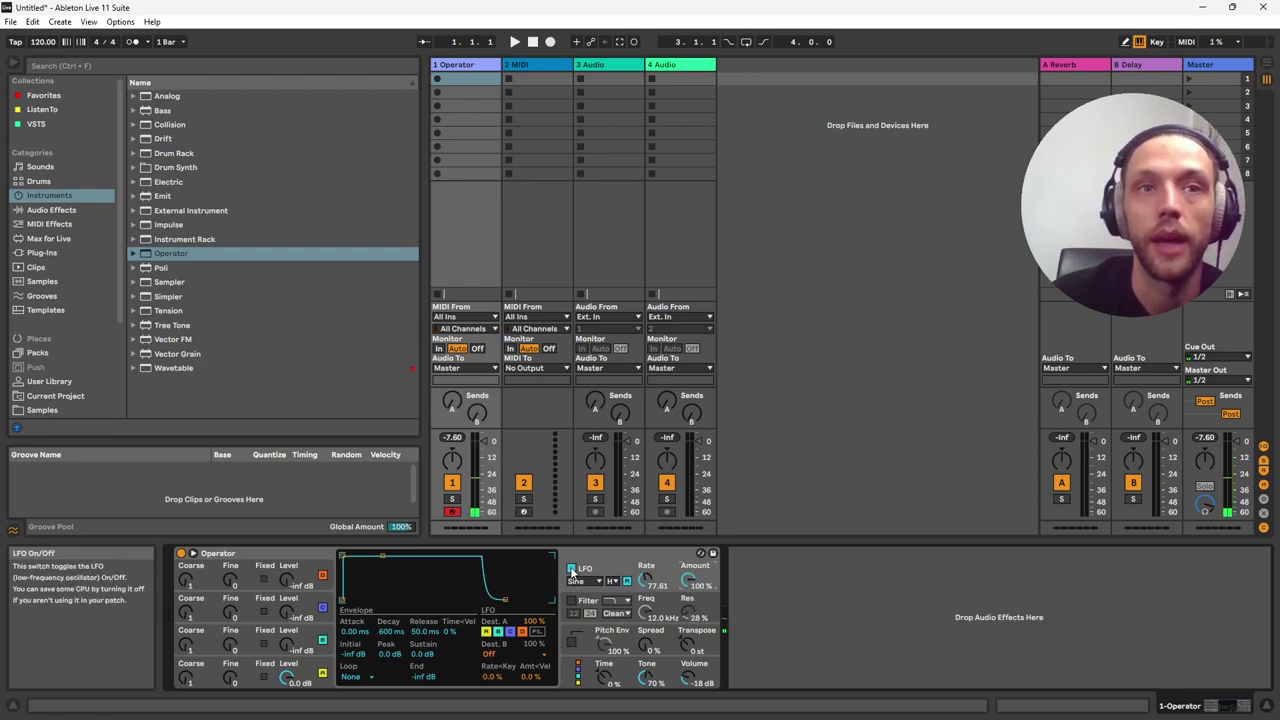
- Turn off the LFO and display oscillator B's settings
click(572, 570)
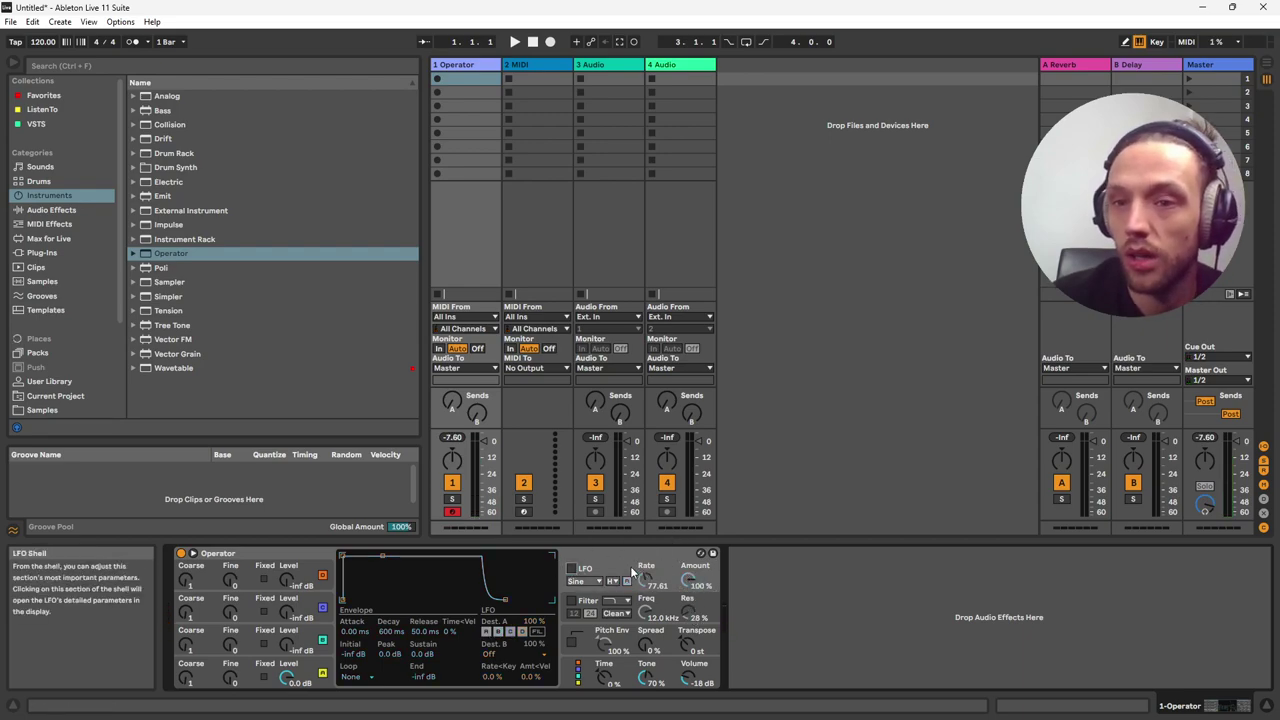
click(330, 637)
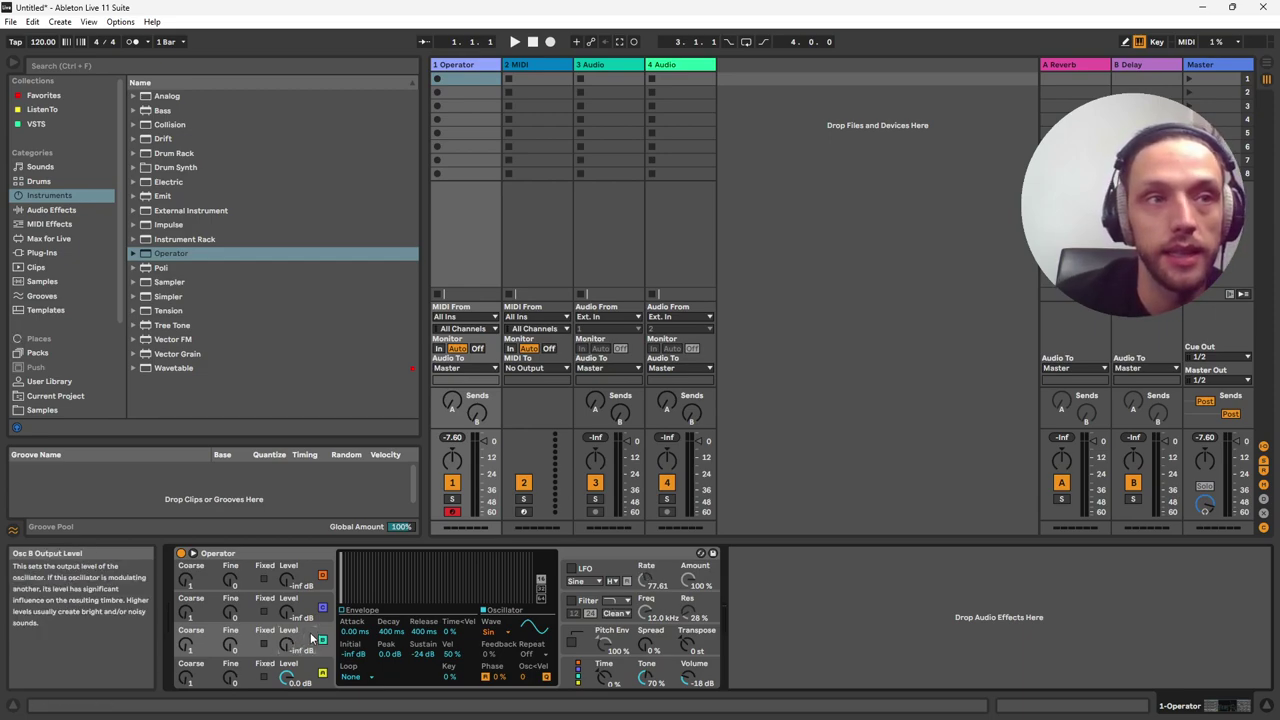
- Give oscillator B a fixed frequency of 15.2 Hz with a 0.1 multiplier and a level of 0.0 dB
click(264, 643)
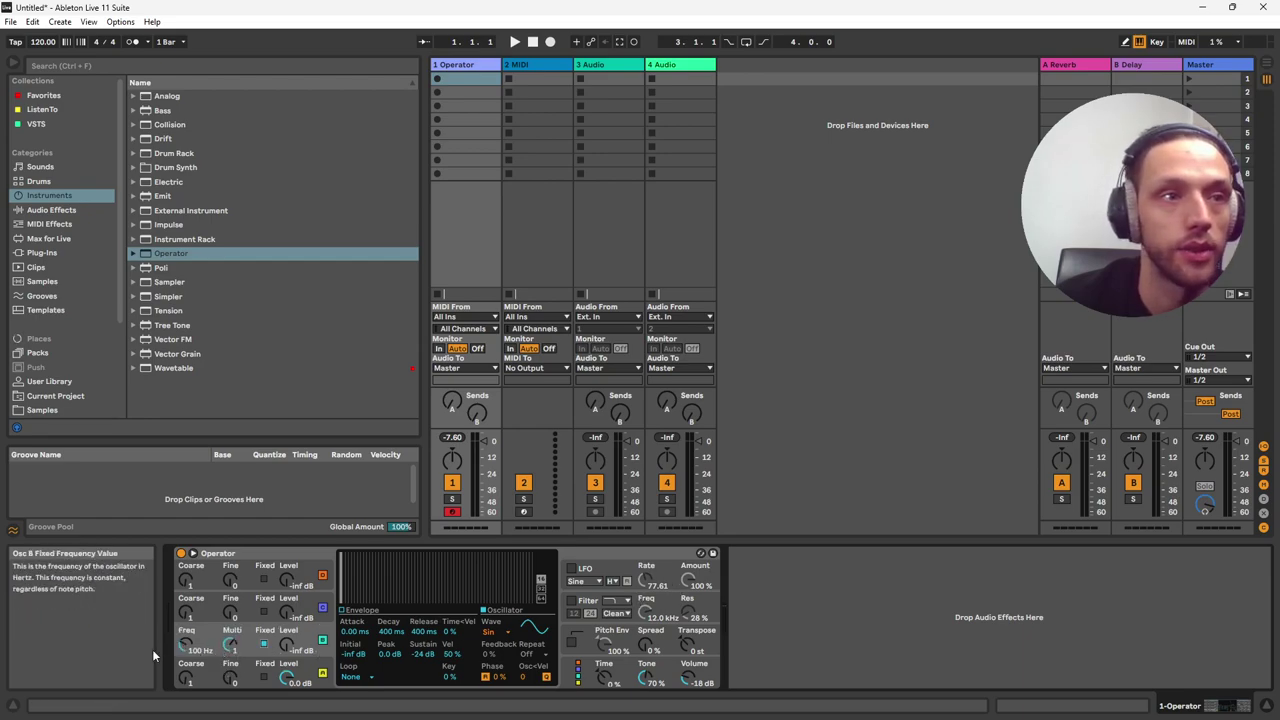
drag(187, 647, 187, 700)
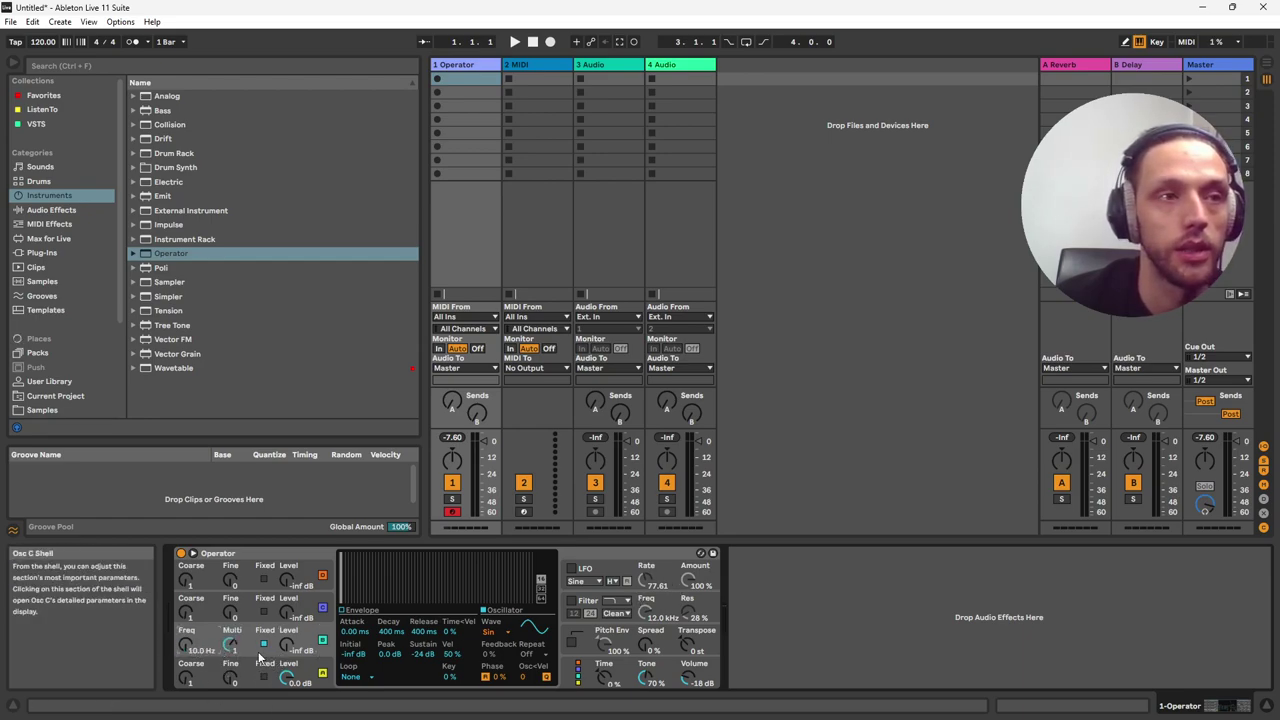
drag(232, 646, 280, 564)
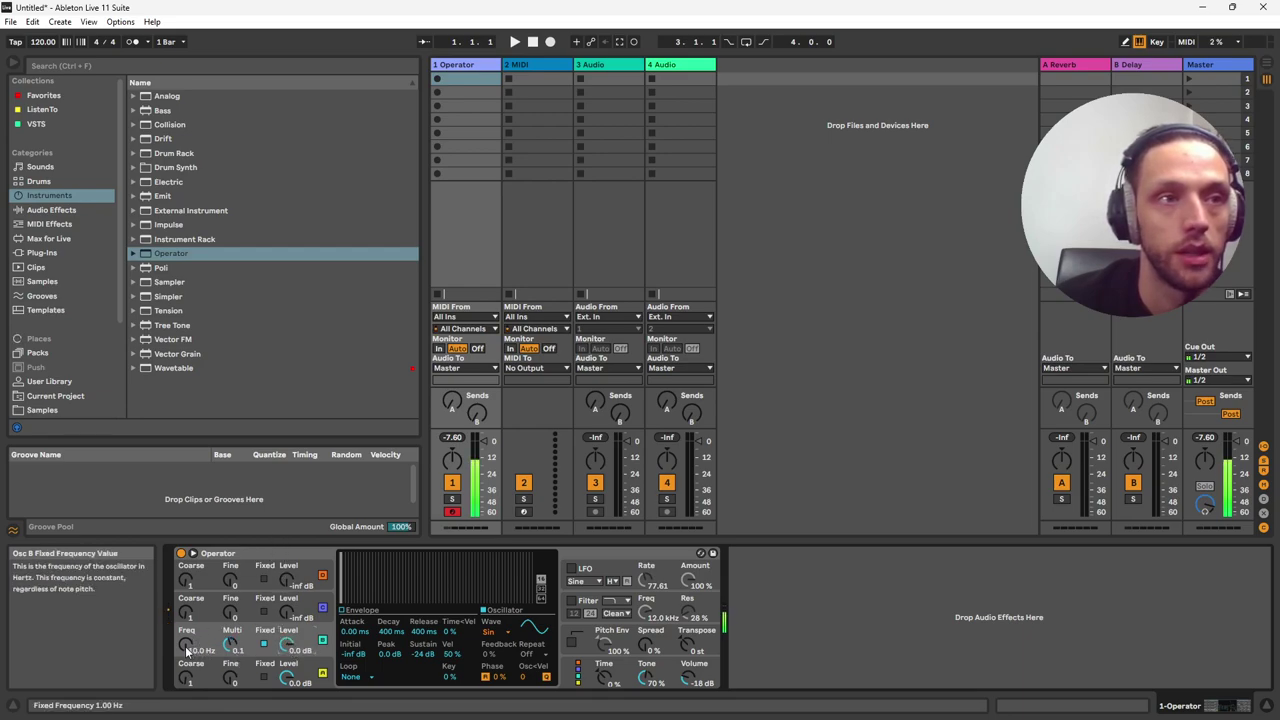
drag(186, 645, 187, 640)
- Raise oscillator B's envelope sustain to full level with a decay of 502 ms
click(342, 610)
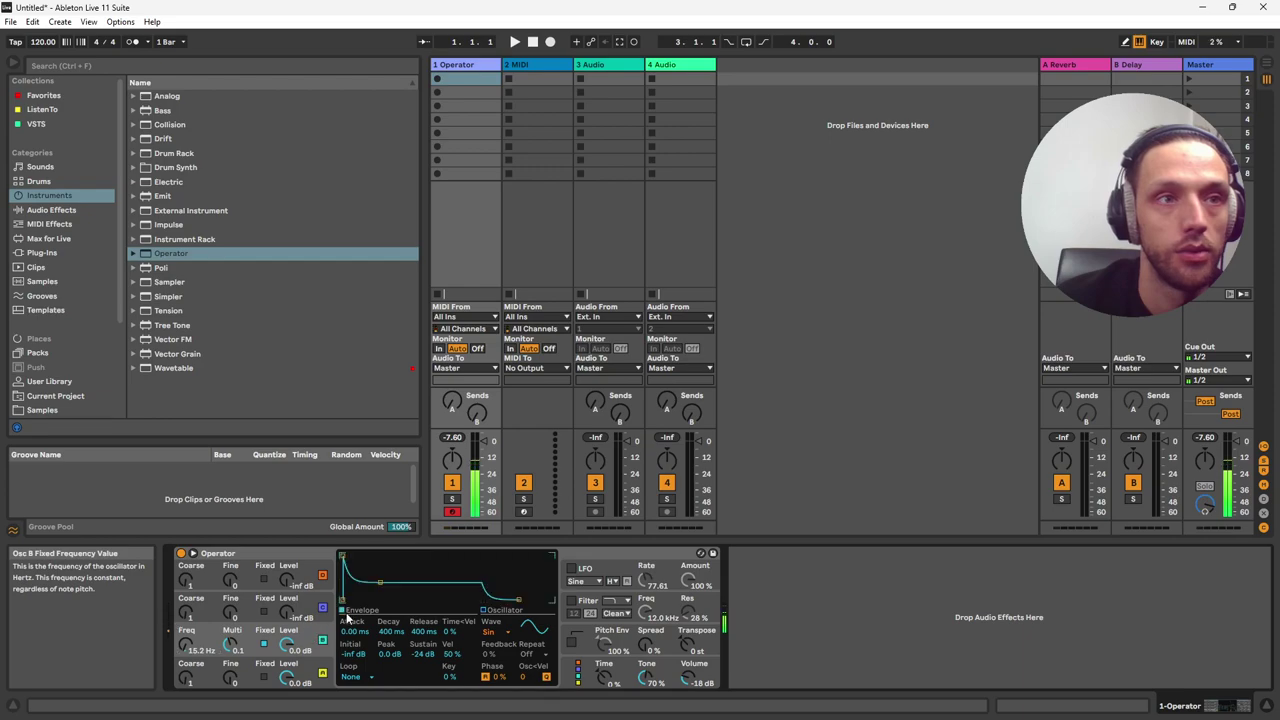
drag(379, 581, 376, 567)
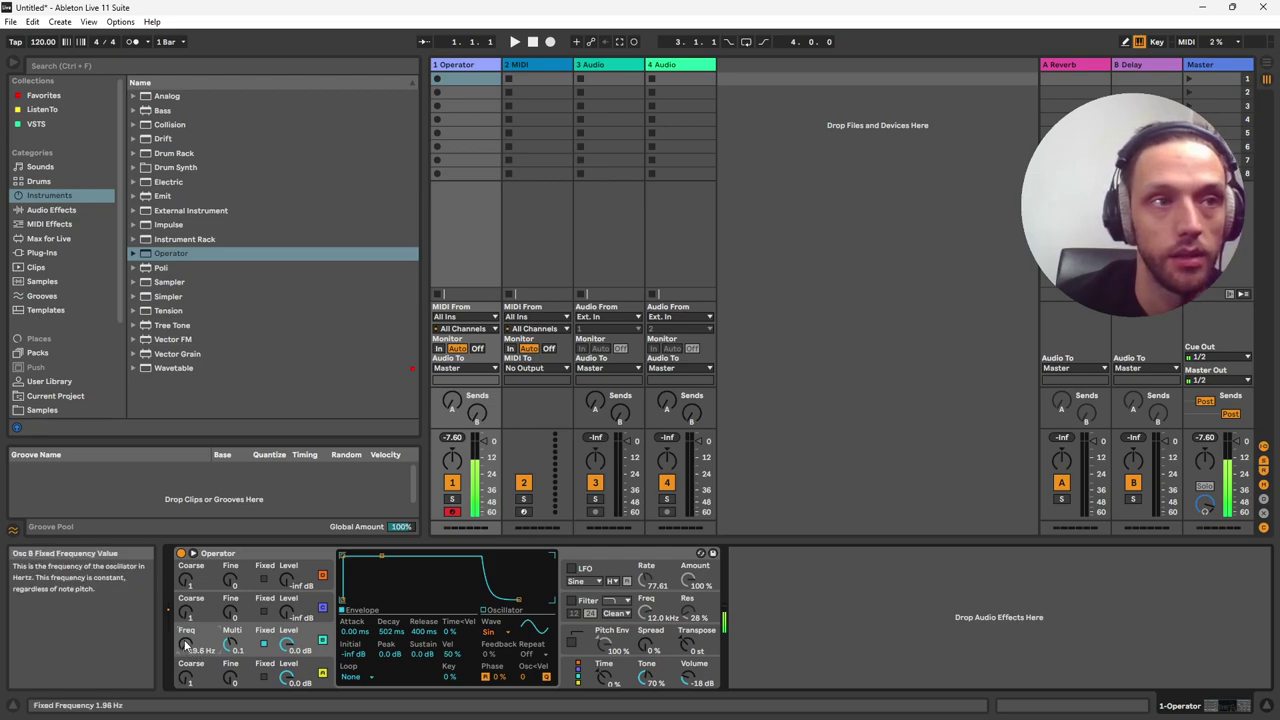
- Sweep oscillator B's fixed frequency up to 51.5 Hz, and with fixed mode off lower its level to -7.3 dB
drag(185, 645, 183, 627)
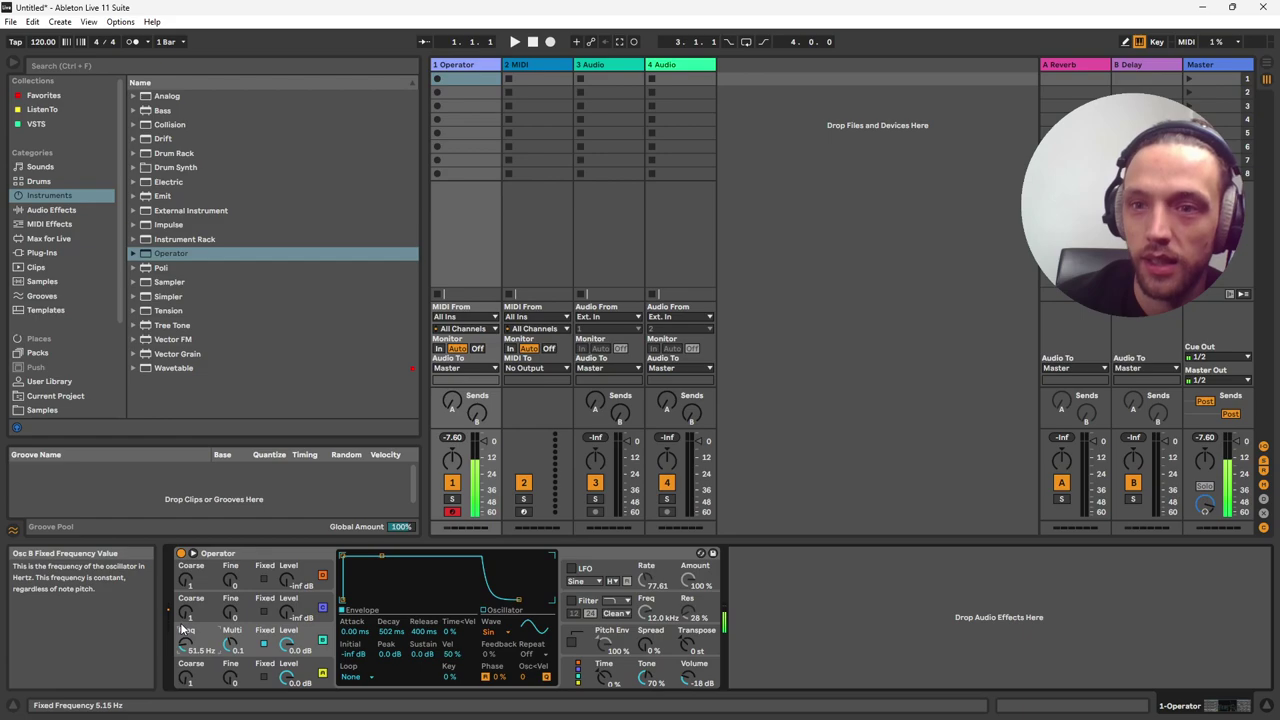
mouse_move(182, 619)
mouse_down()
mouse_move(182, 574)
mouse_move(198, 635)
mouse_move(197, 618)
mouse_up()
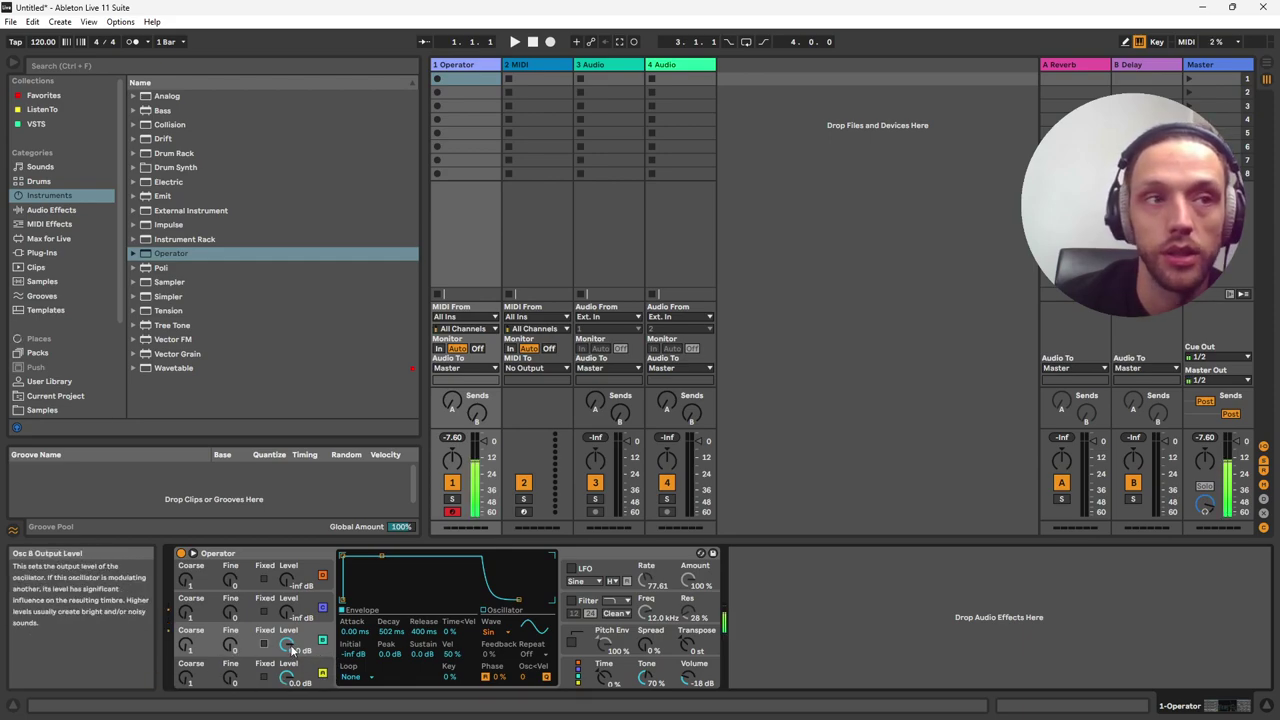
drag(318, 655, 321, 702)
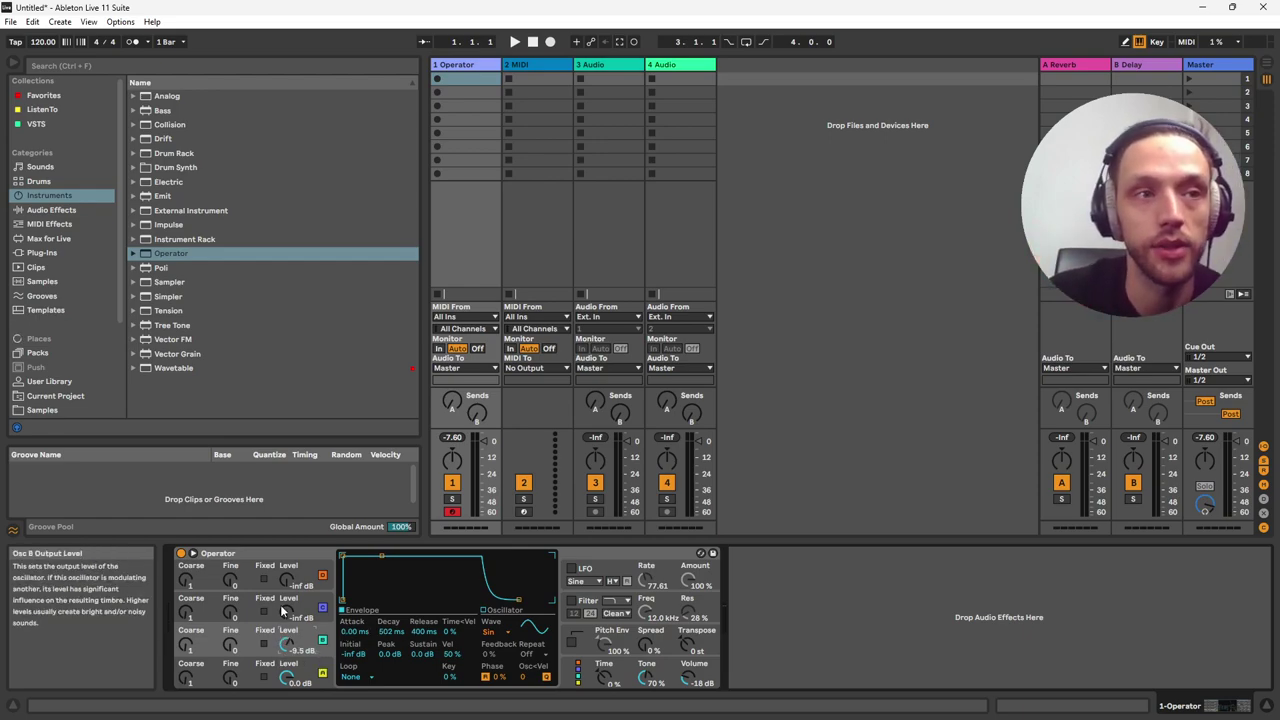
key(a)
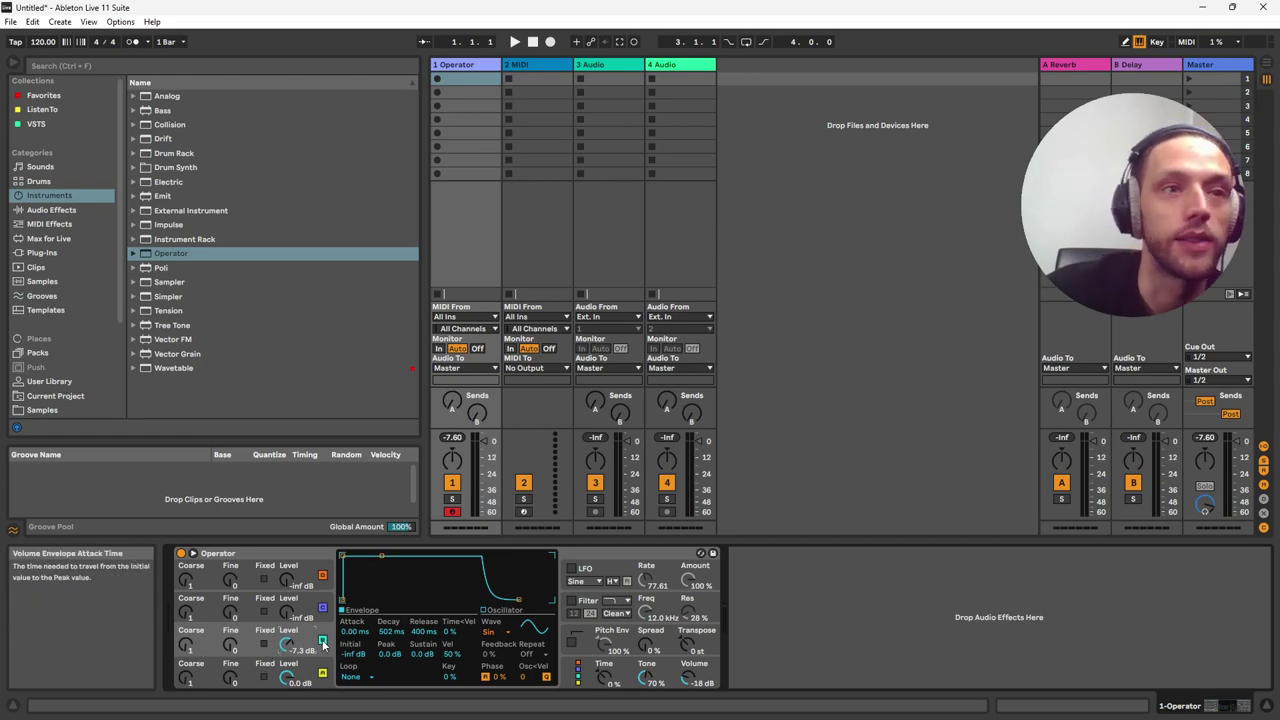
- Set oscillator B to a fixed frequency of 440 Hz, and return it to coarse tuning at a level of -22 dB
click(264, 645)
key(a)
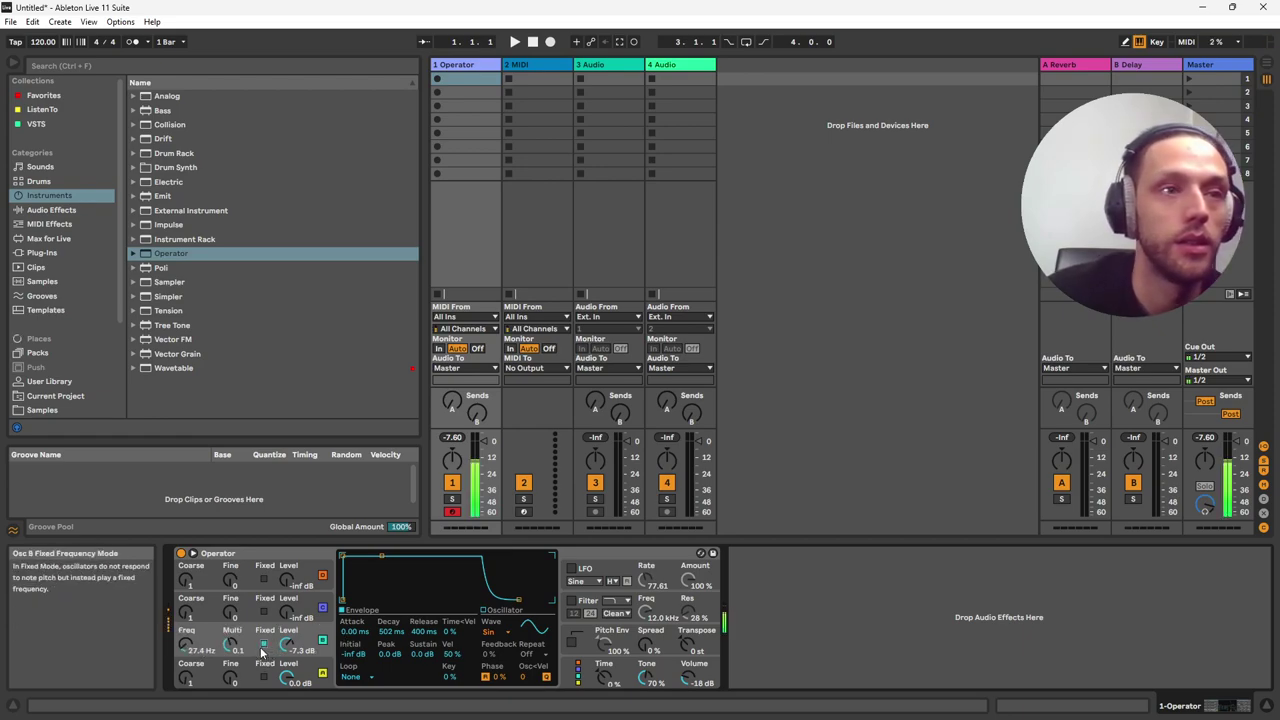
drag(187, 645, 198, 682)
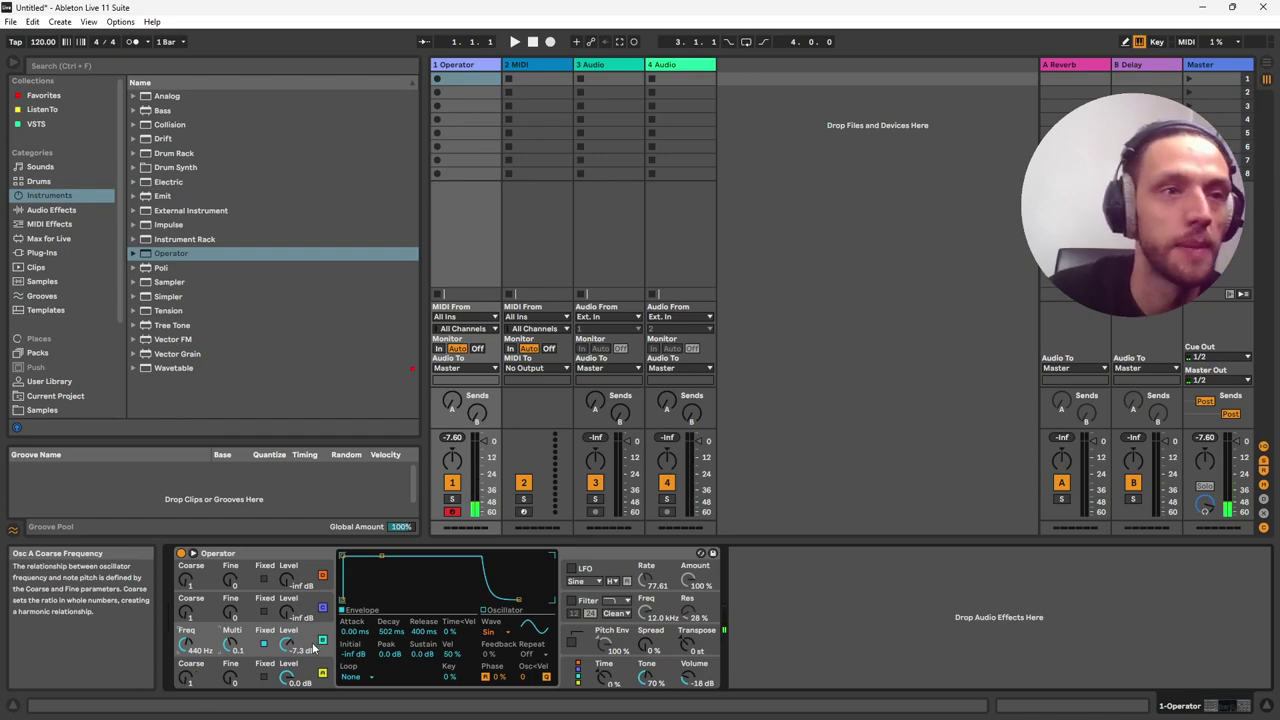
drag(289, 646, 302, 682)
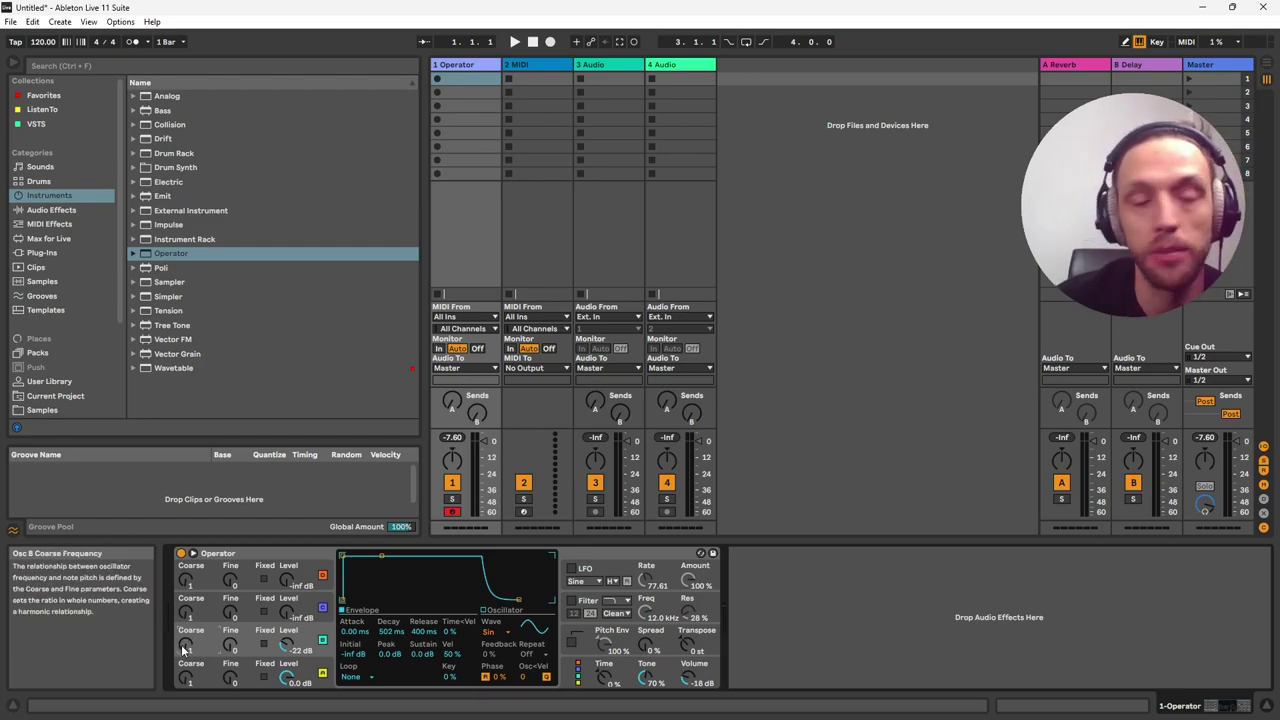
- With oscillator B silenced, play notes while raising oscillator A's coarse tuning to 8 and returning it to 1
click(215, 686)
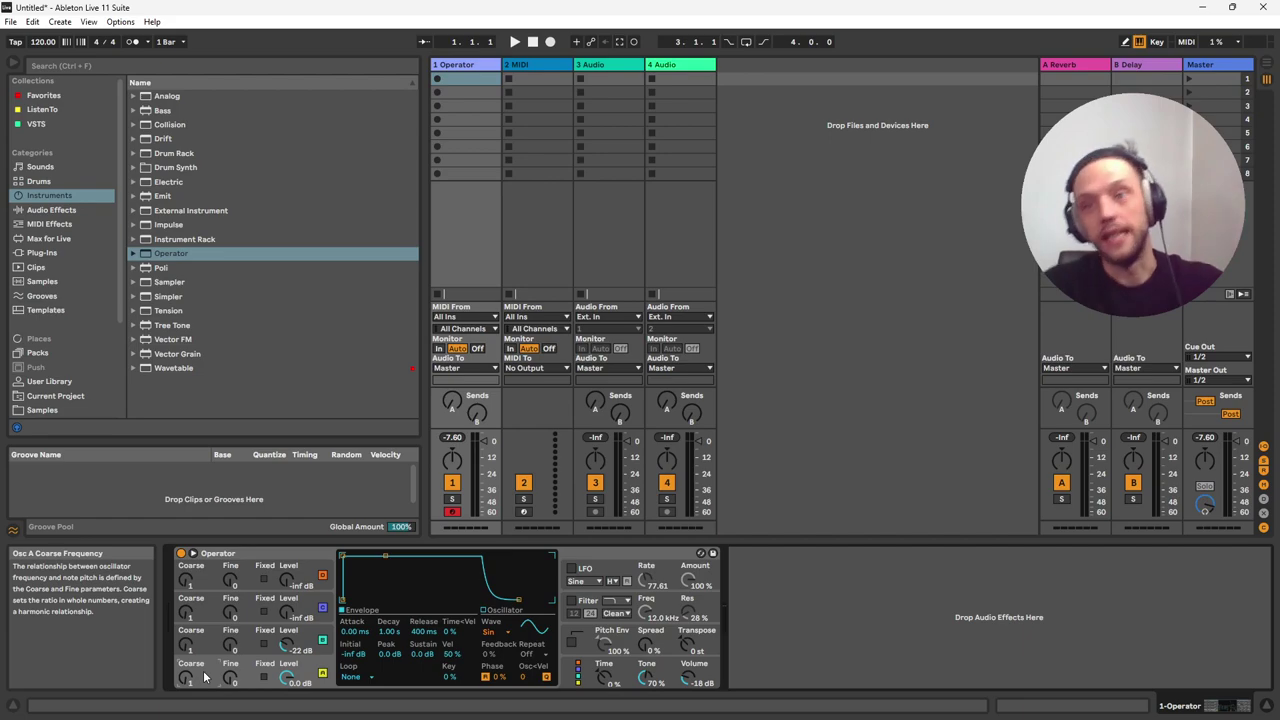
key(a)
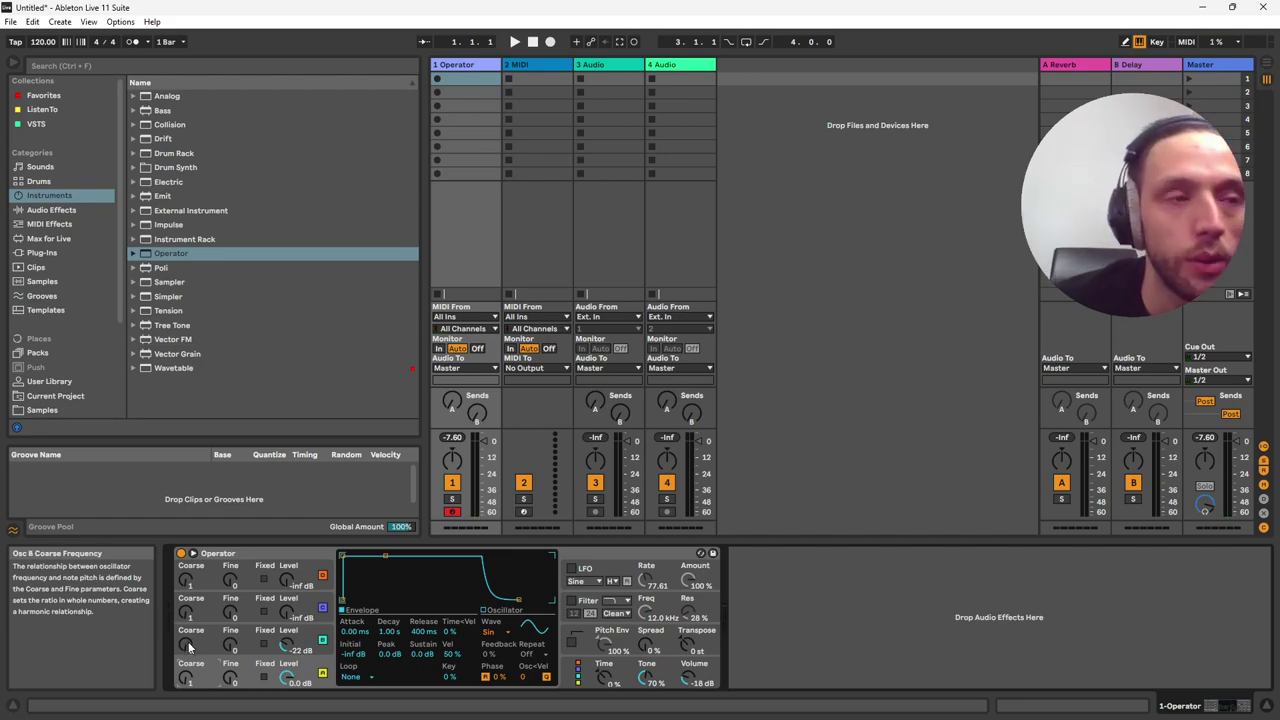
click(191, 647)
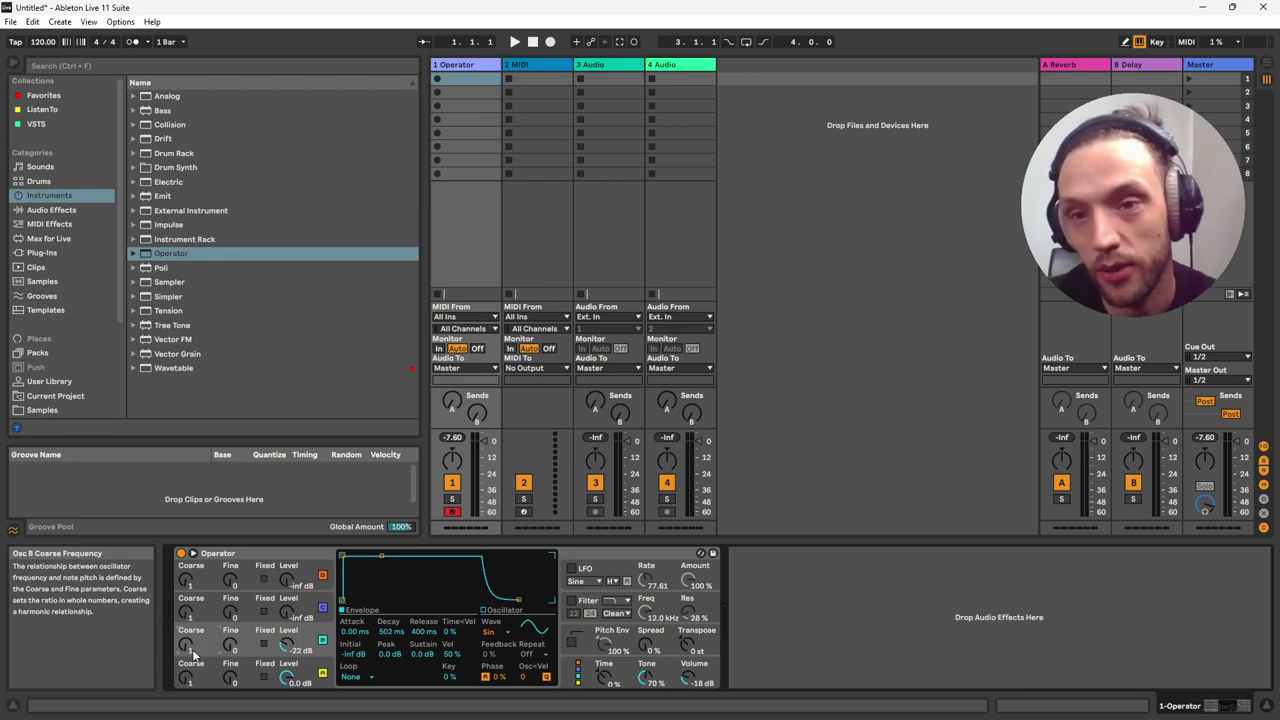
key(a)
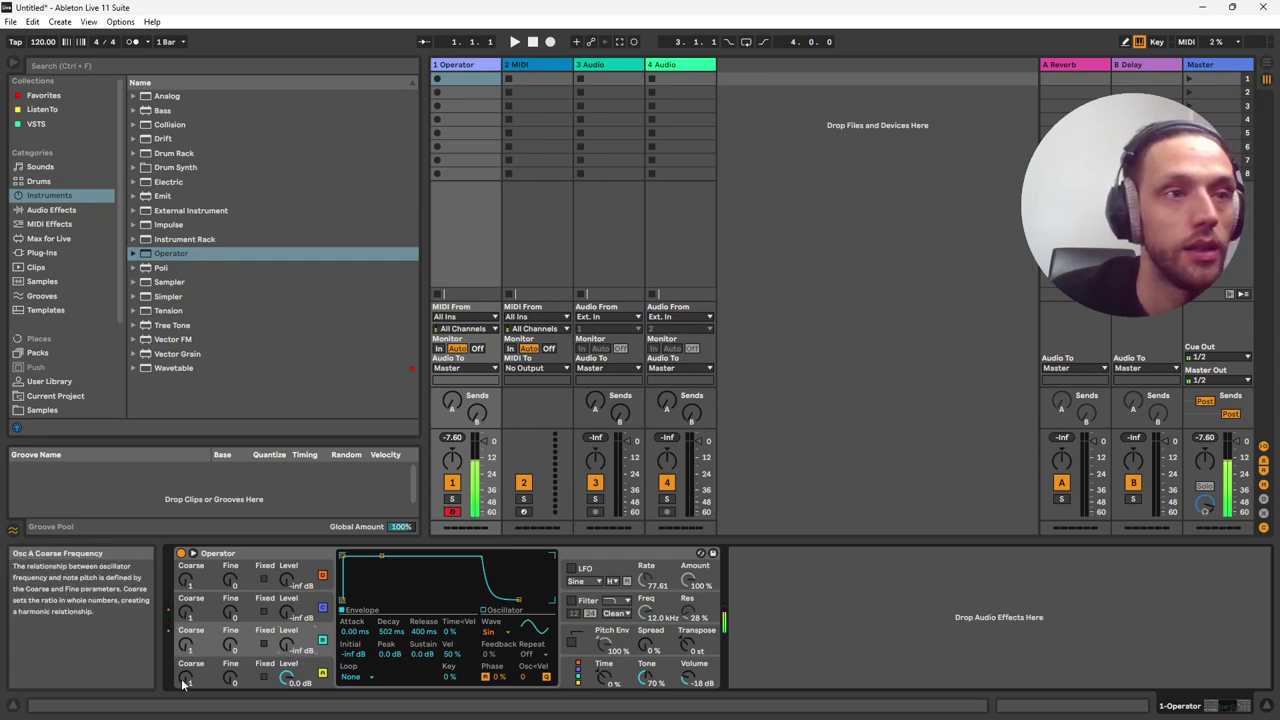
click(184, 681)
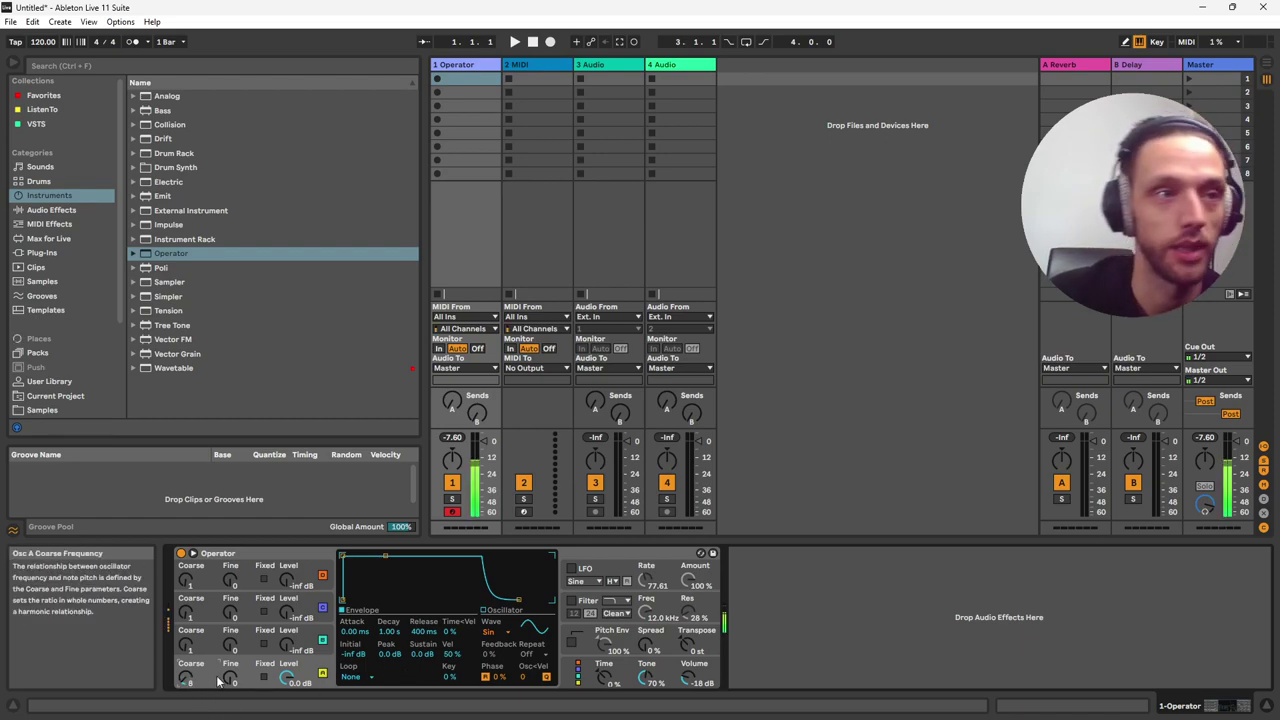
drag(217, 681, 217, 690)
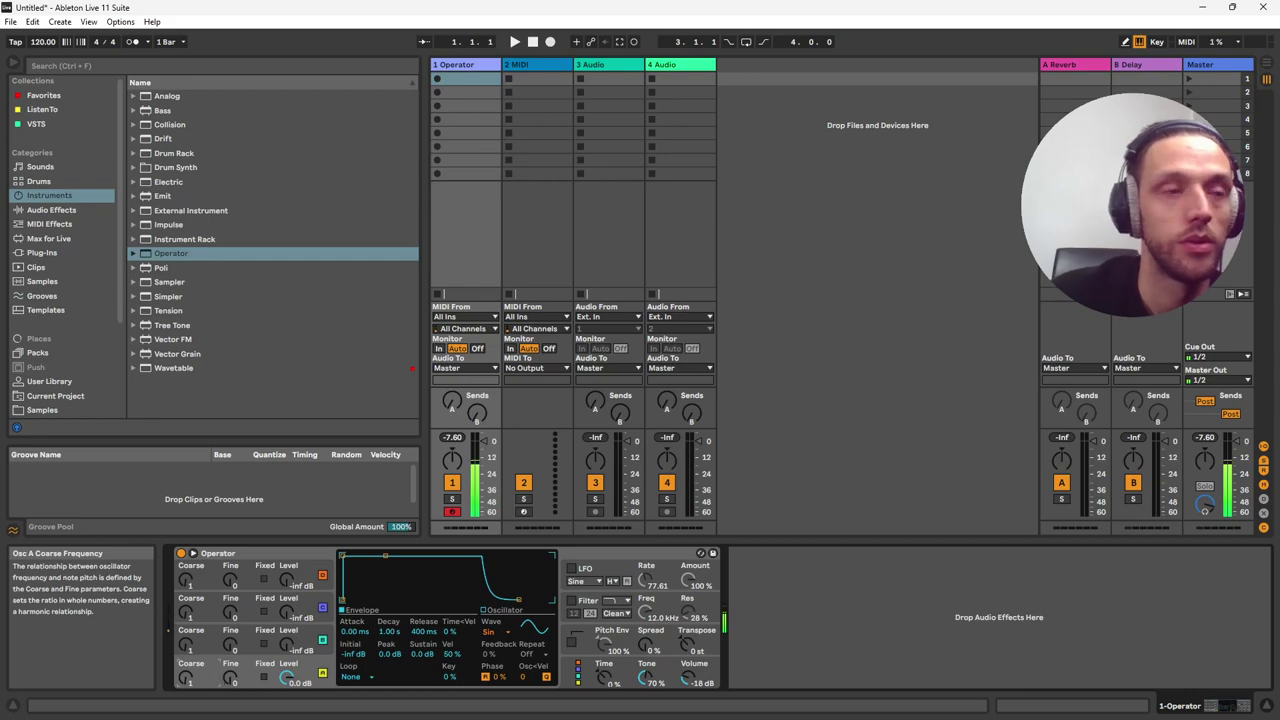
- Bring oscillator B's level up to -9.8 dB and set its coarse tuning to 2
drag(287, 645, 291, 592)
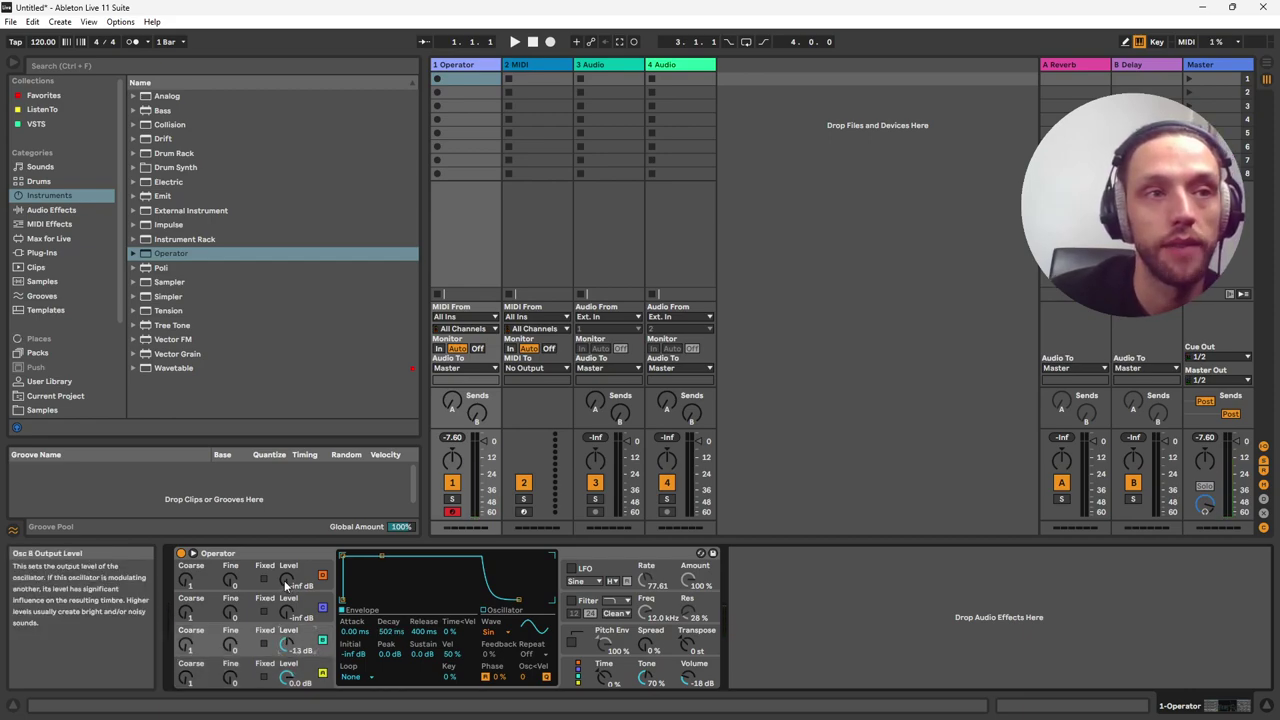
drag(287, 645, 287, 632)
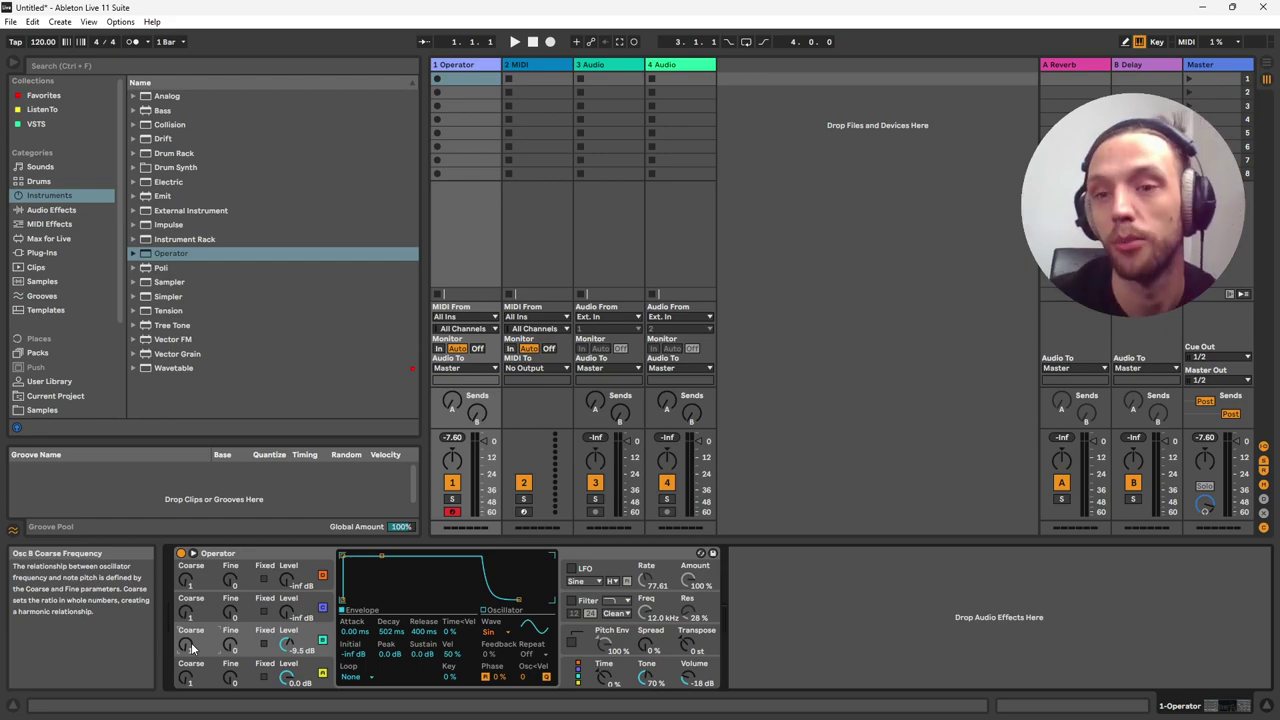
key(a)
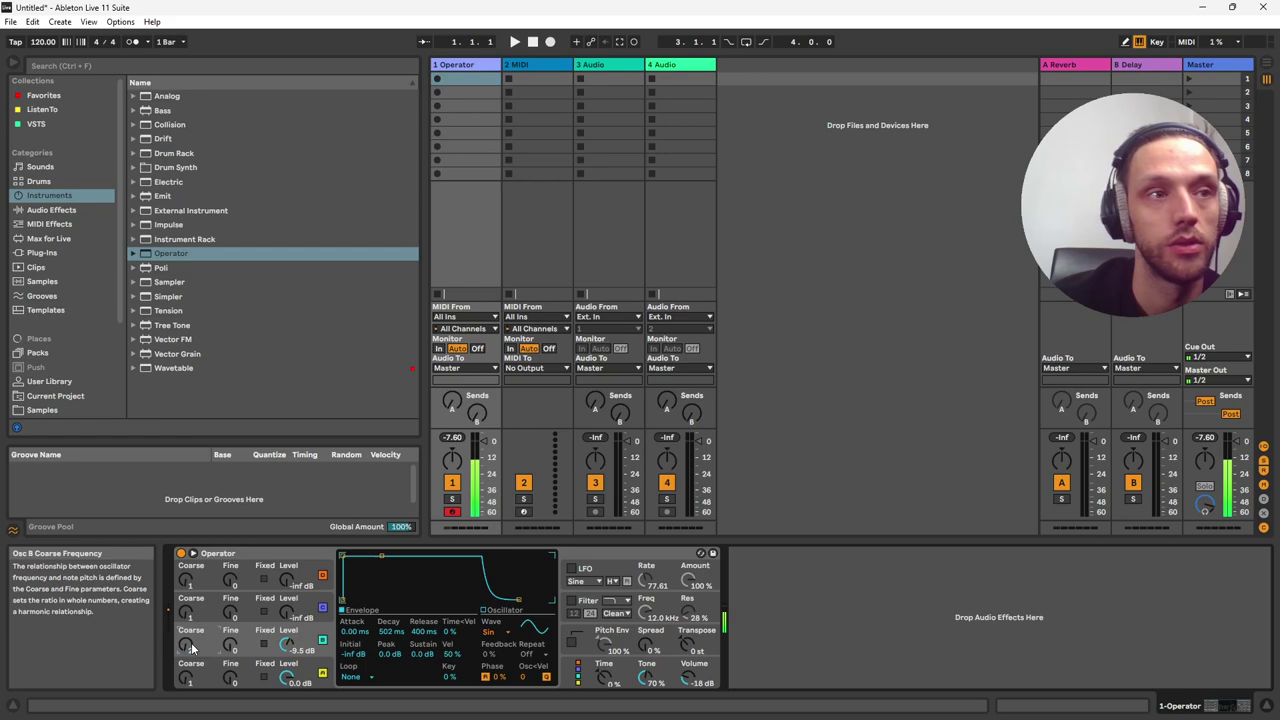
mouse_move(287, 645)
mouse_down()
mouse_move(298, 680)
mouse_move(290, 646)
mouse_up()
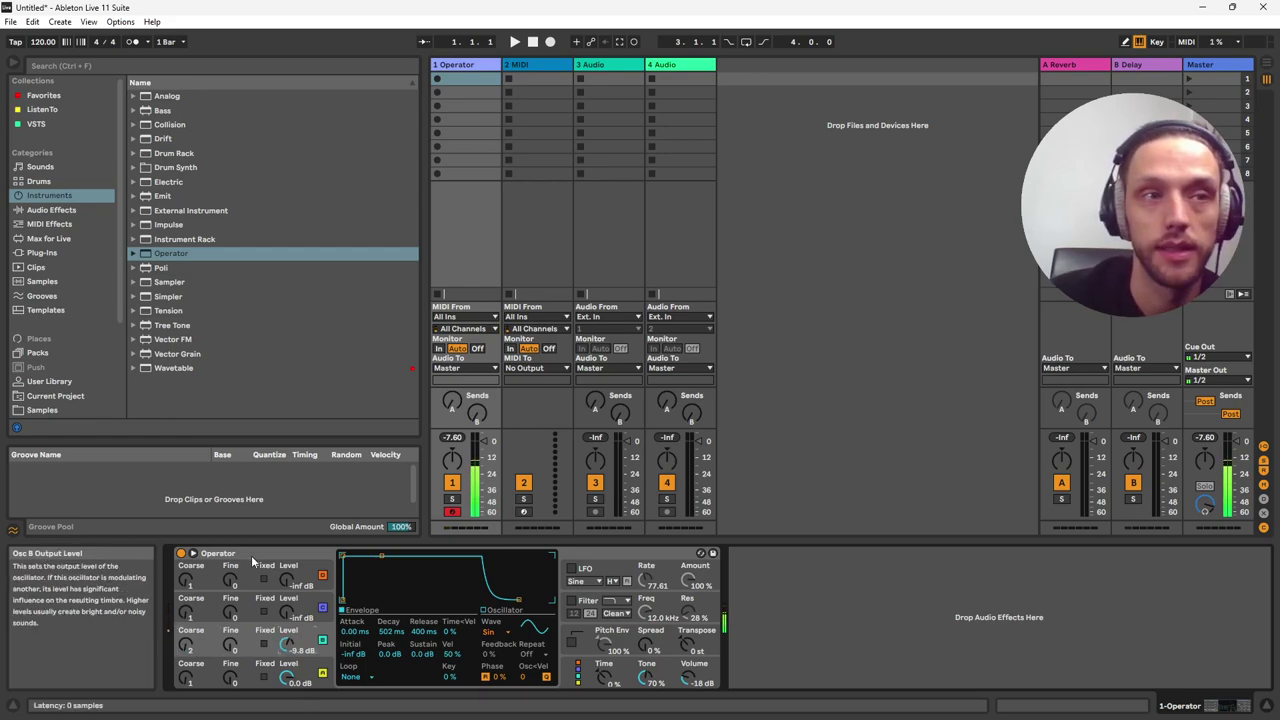
- Sweep oscillator B in fixed mode from 979 Hz, and return it to coarse tuning at a level of -22 dB
click(264, 645)
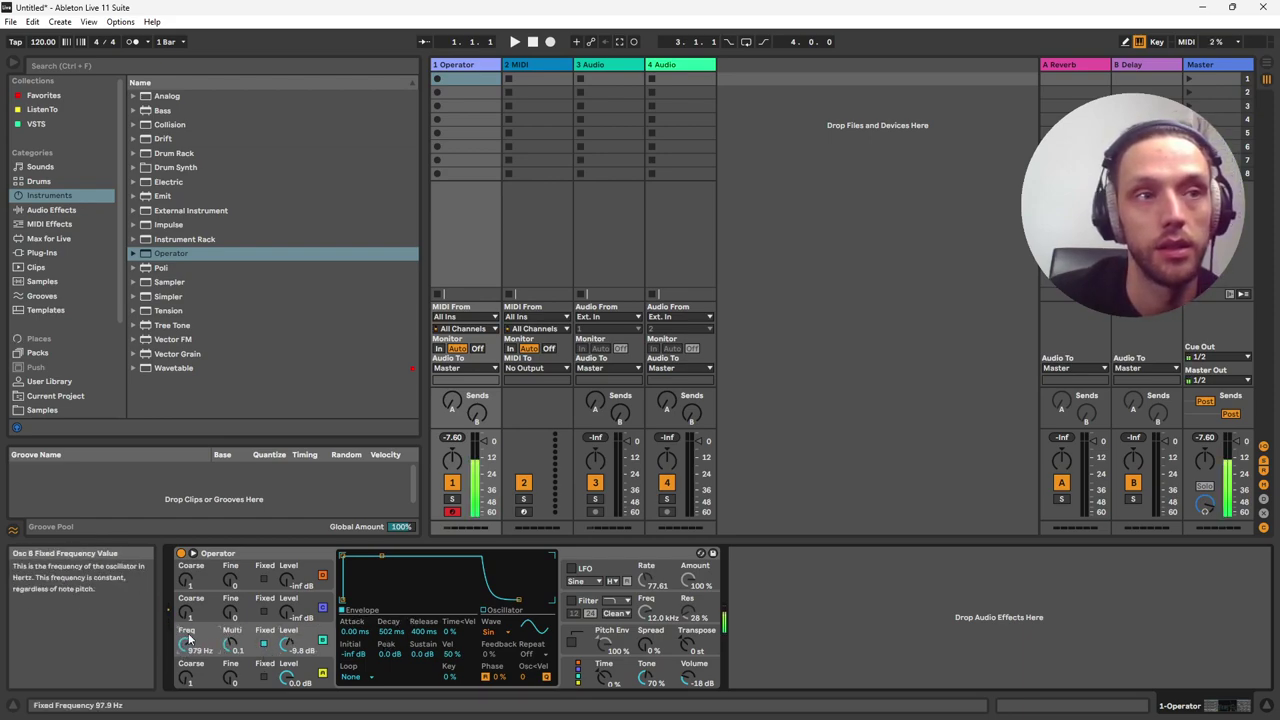
drag(195, 641, 215, 688)
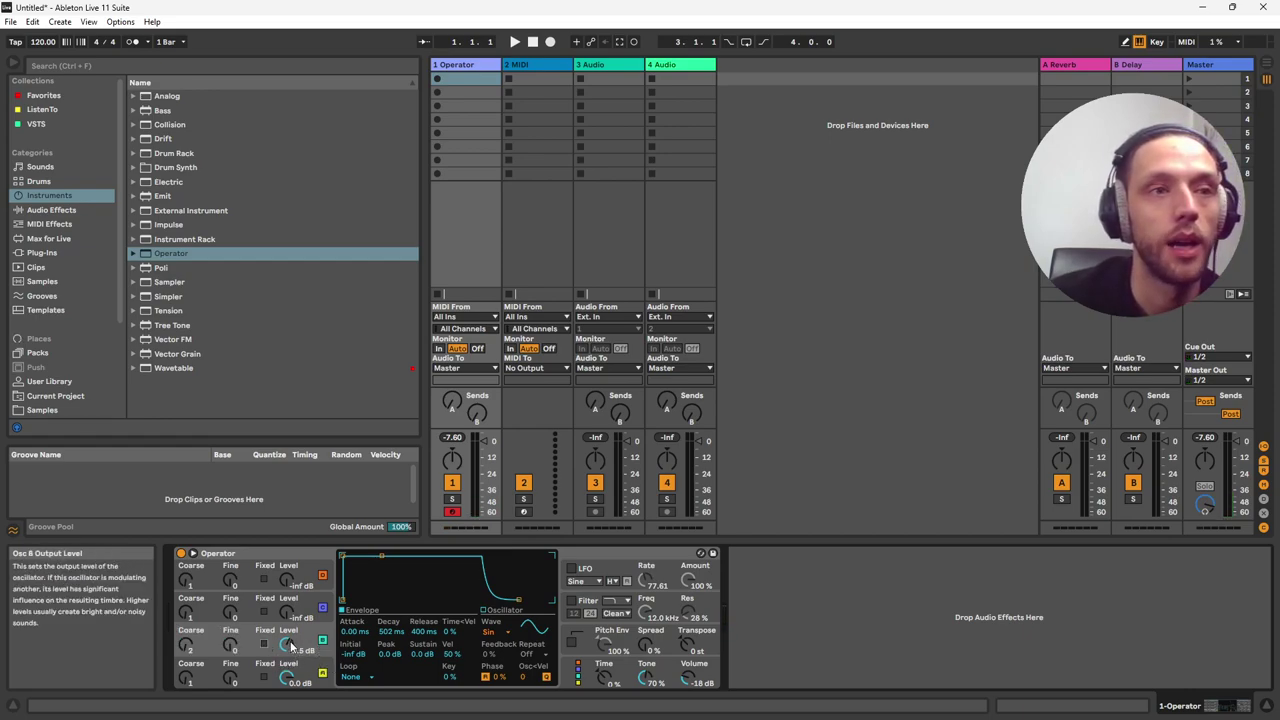
drag(288, 647, 307, 677)
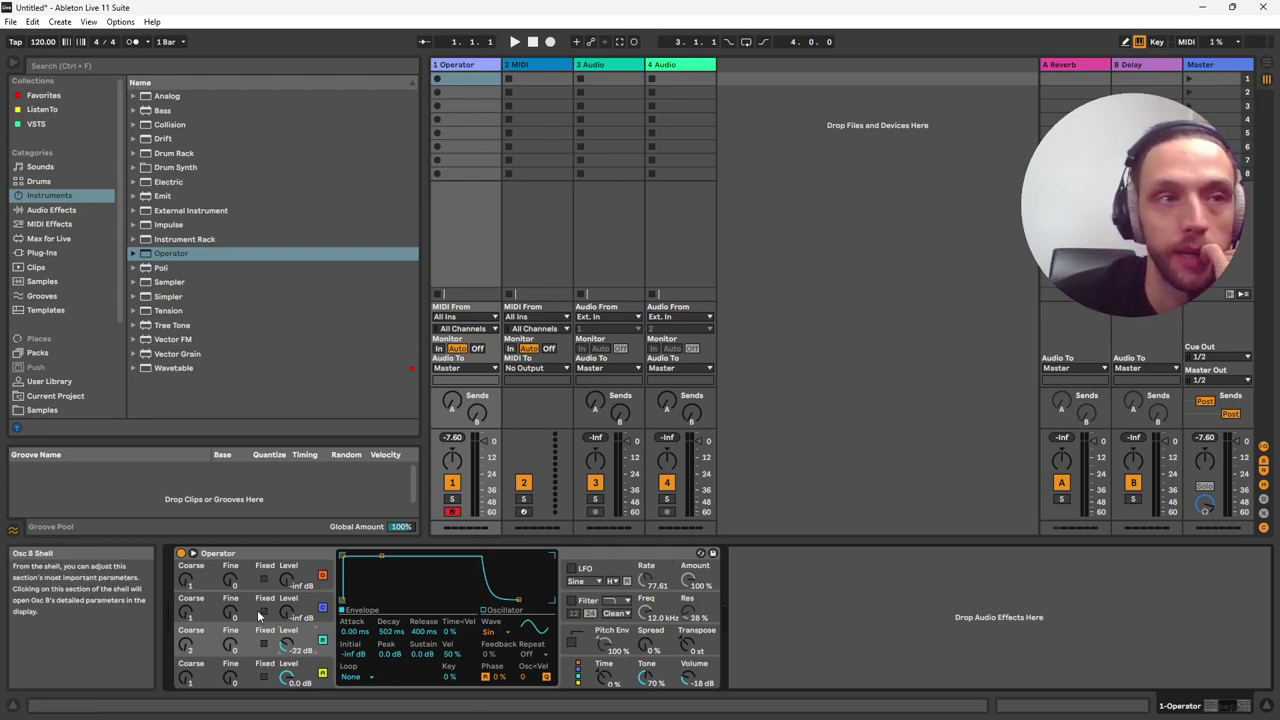
click(323, 645)
click(300, 678)
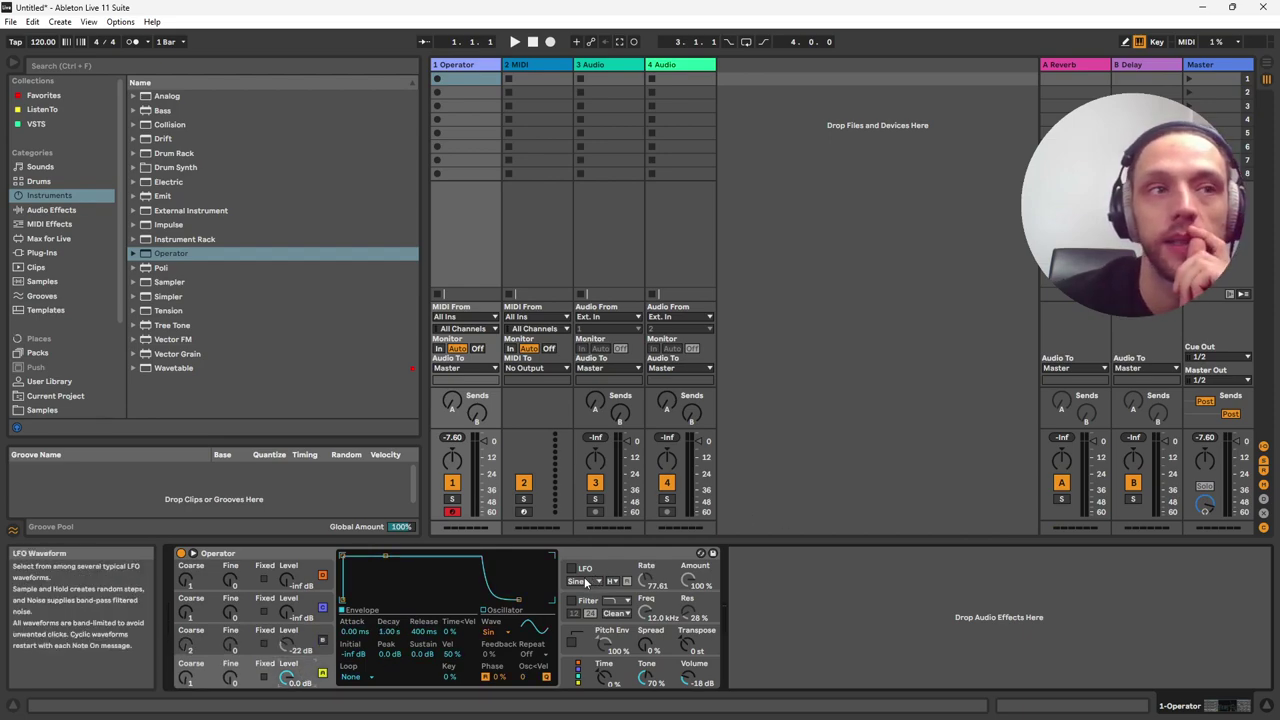
click(322, 641)
- Give oscillator B a fixed frequency of 21.1 Hz and raise its level to 0.0 dB
click(263, 643)
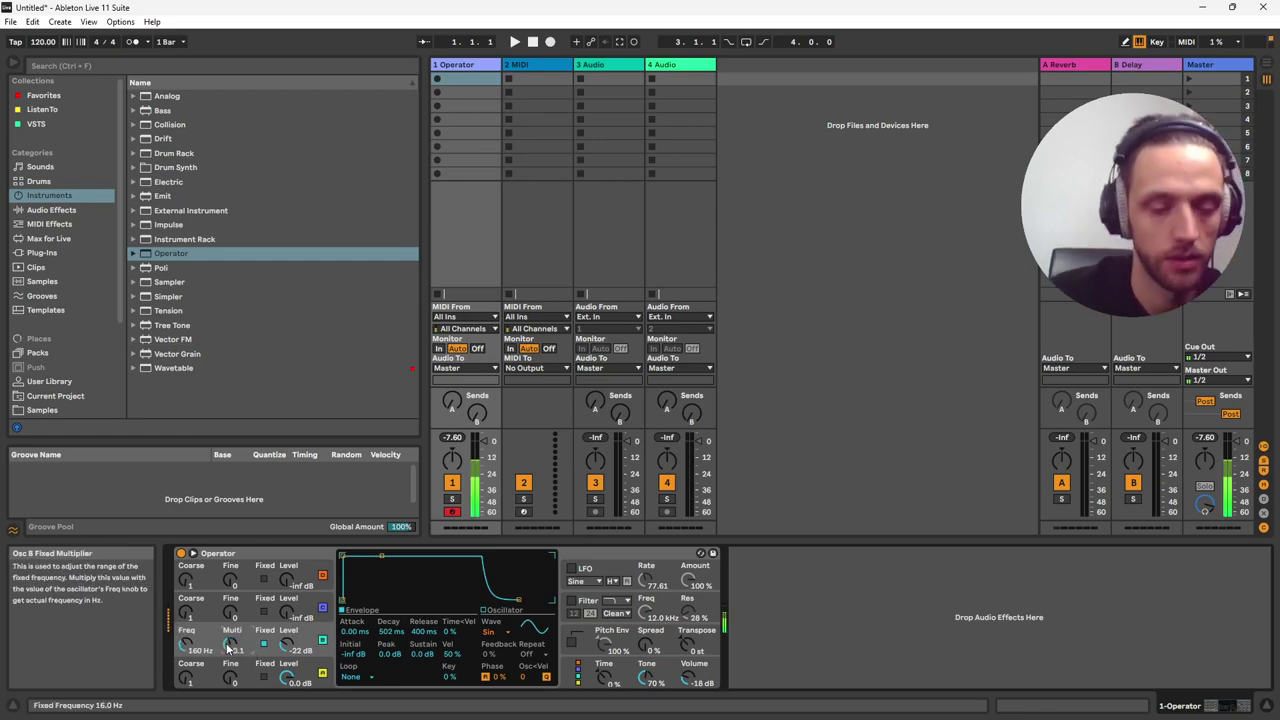
drag(187, 646, 199, 694)
drag(288, 650, 287, 630)
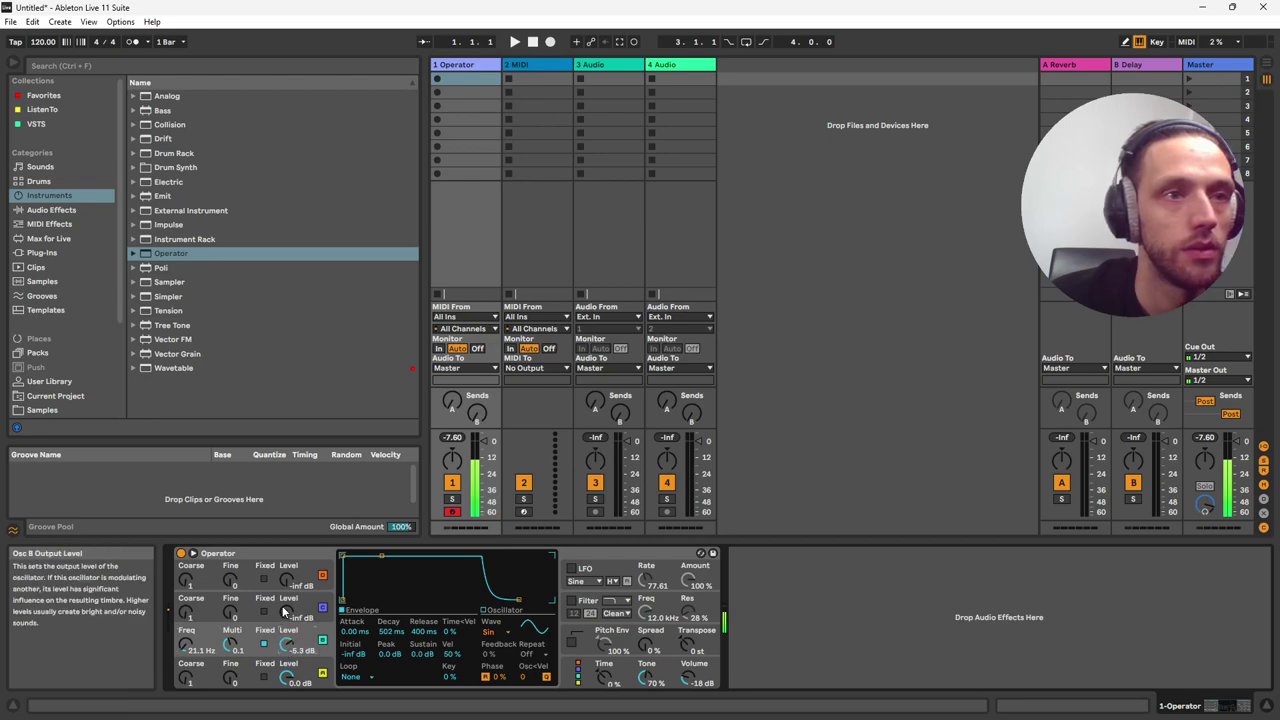
drag(283, 601, 284, 596)
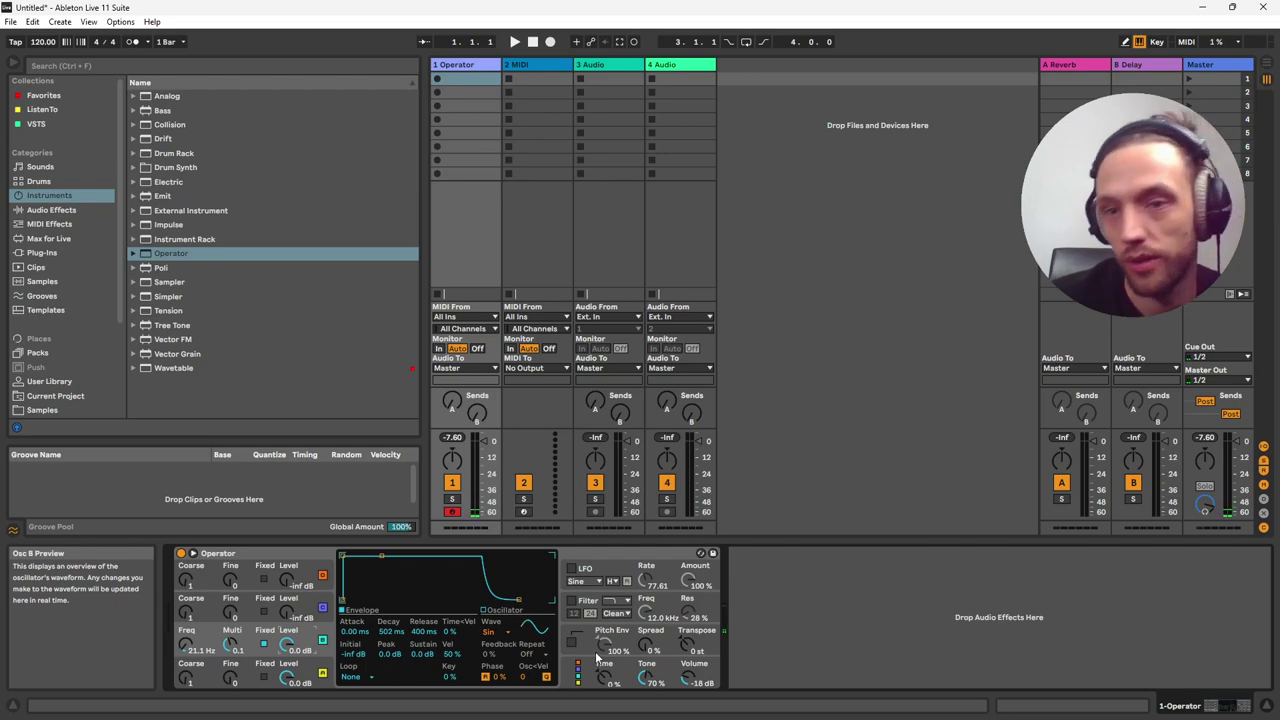
- Change oscillator B's waveform to Square D
click(500, 632)
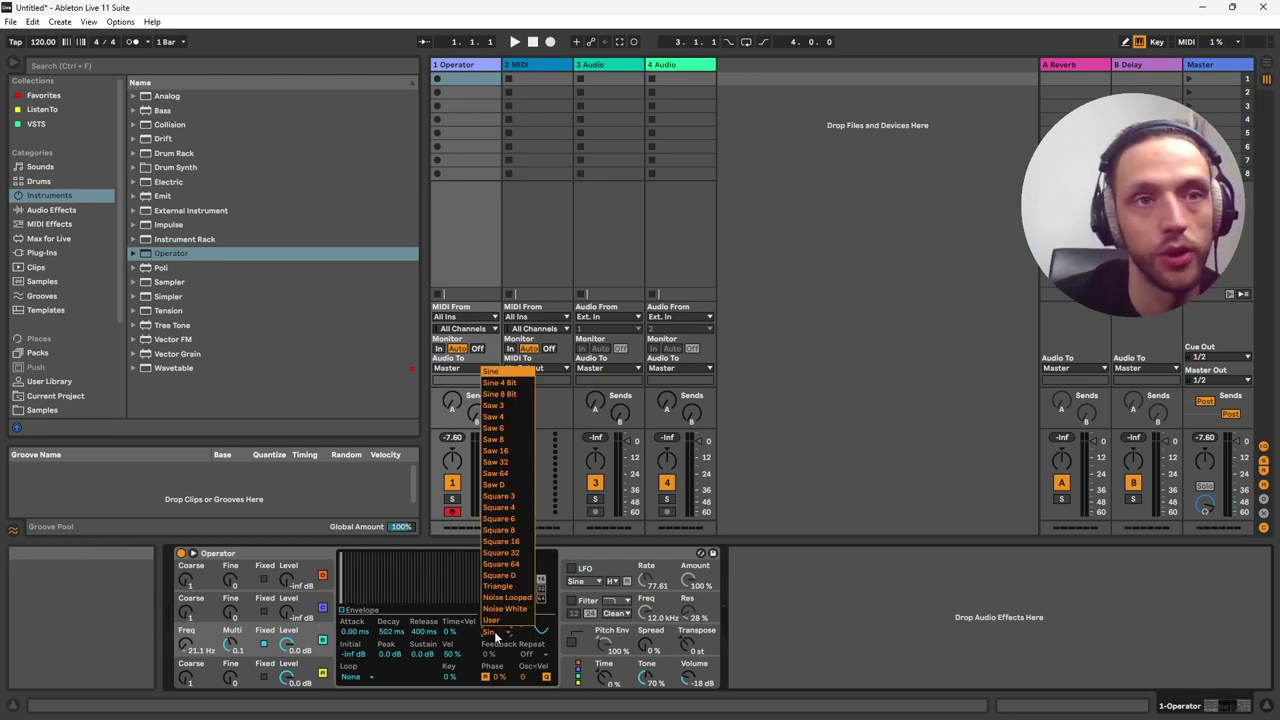
click(514, 577)
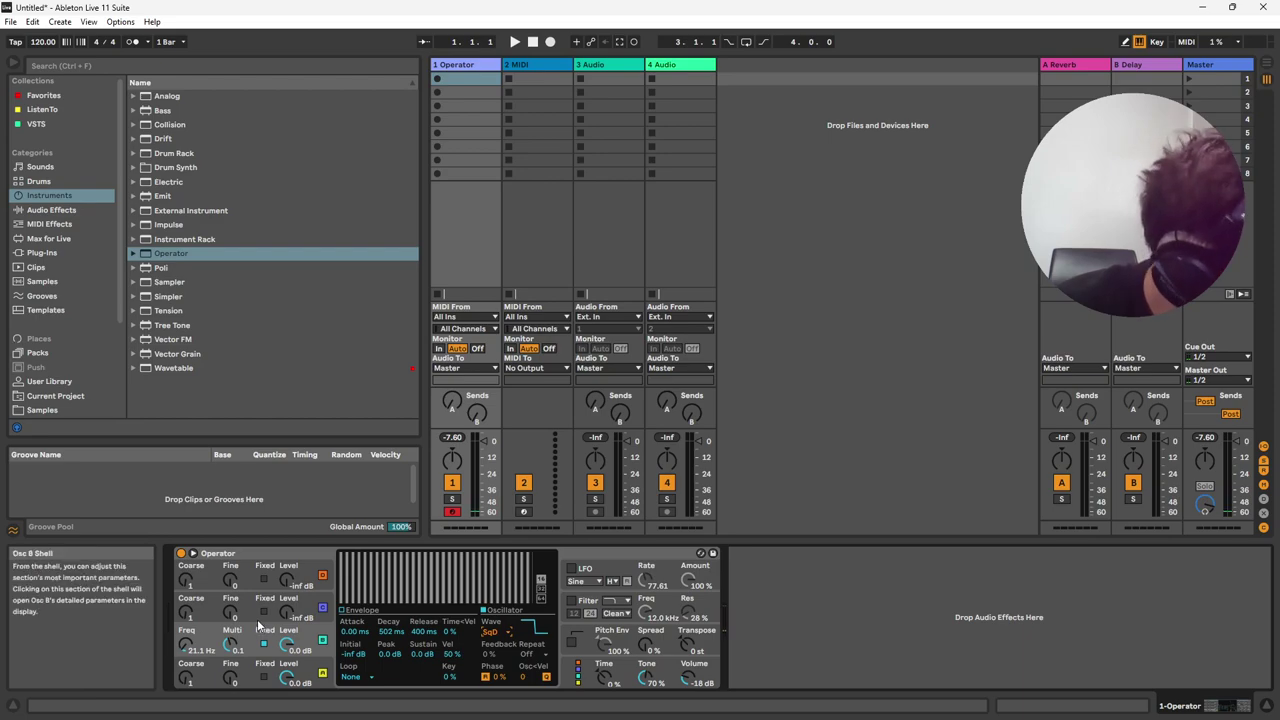
- With oscillator B off, turn on the LFO with a Square waveform and lower its rate to 6.05
click(572, 569)
click(590, 581)
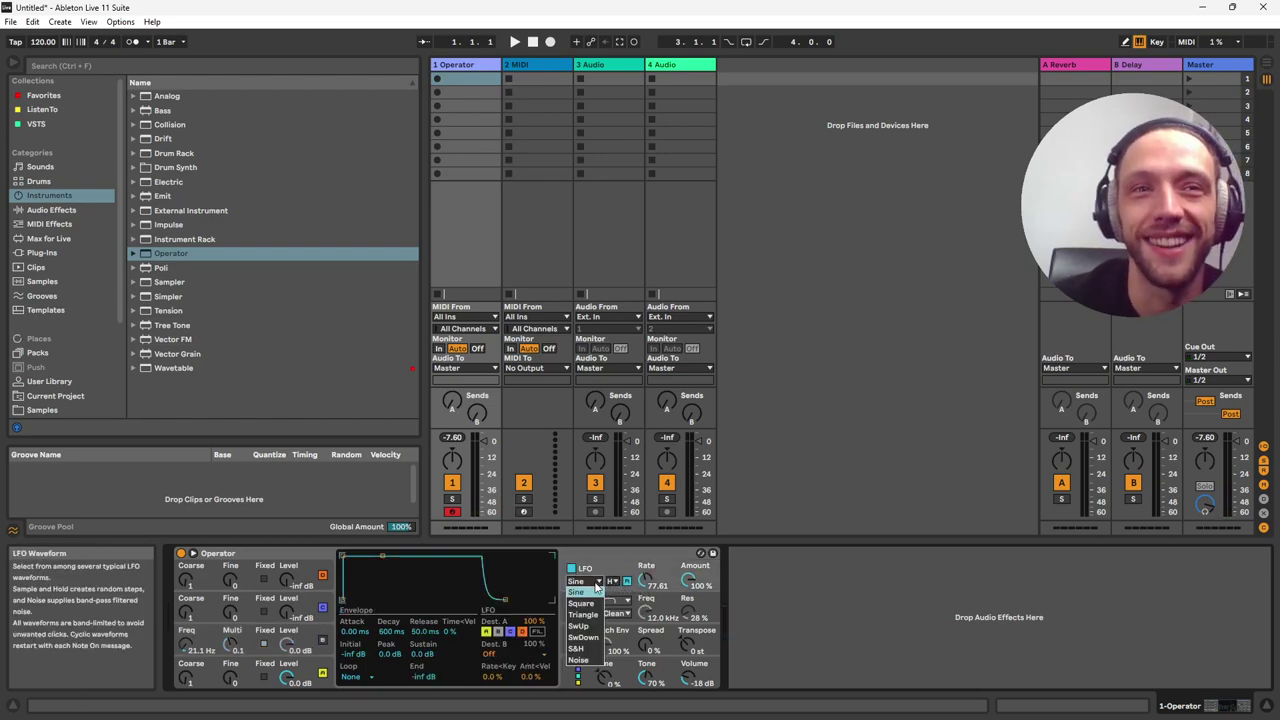
click(585, 595)
drag(653, 583, 677, 636)
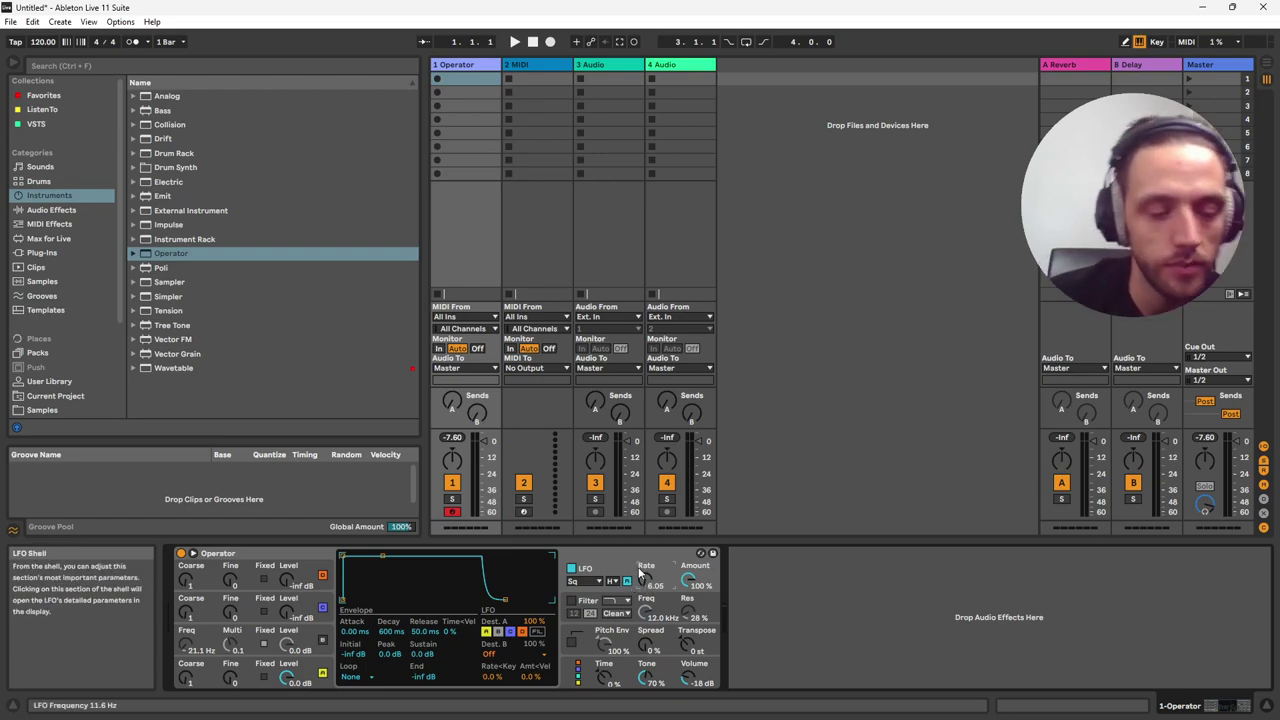
- Play a note through the LFO modulation, raise the LFO rate to 53.42 and switch it off with its amount at 0.0%
key(a)
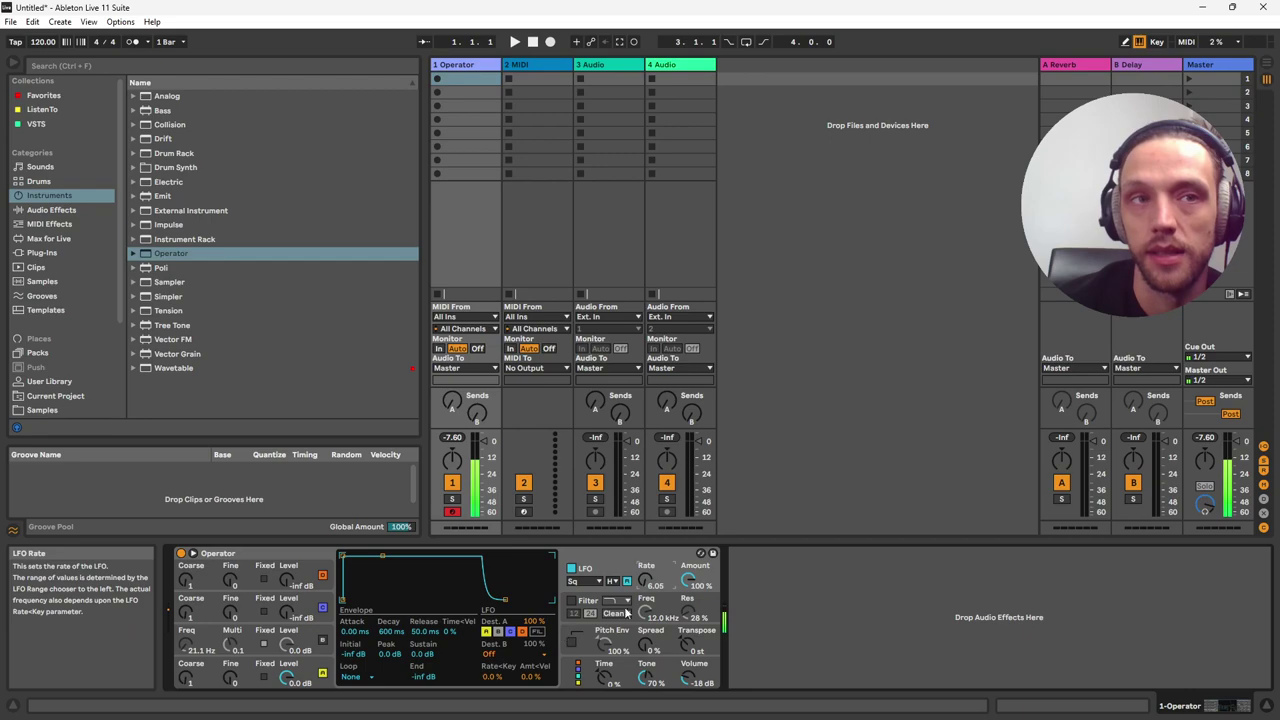
click(316, 677)
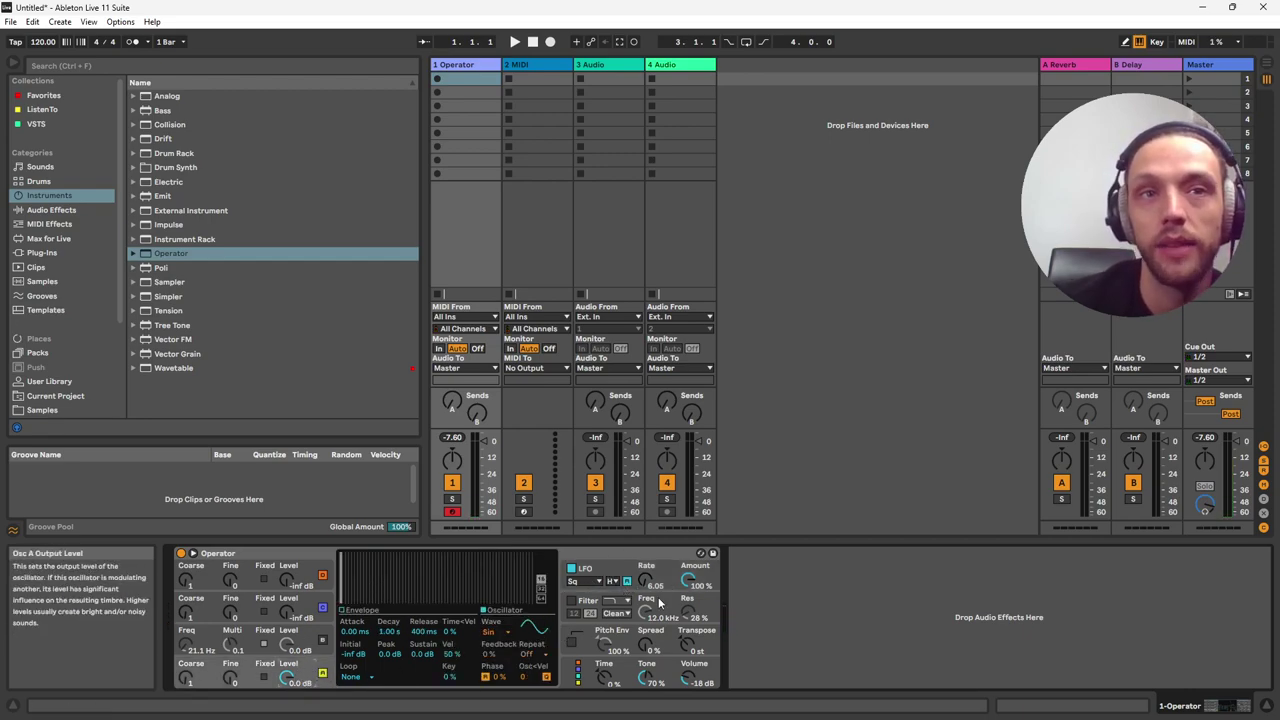
click(624, 580)
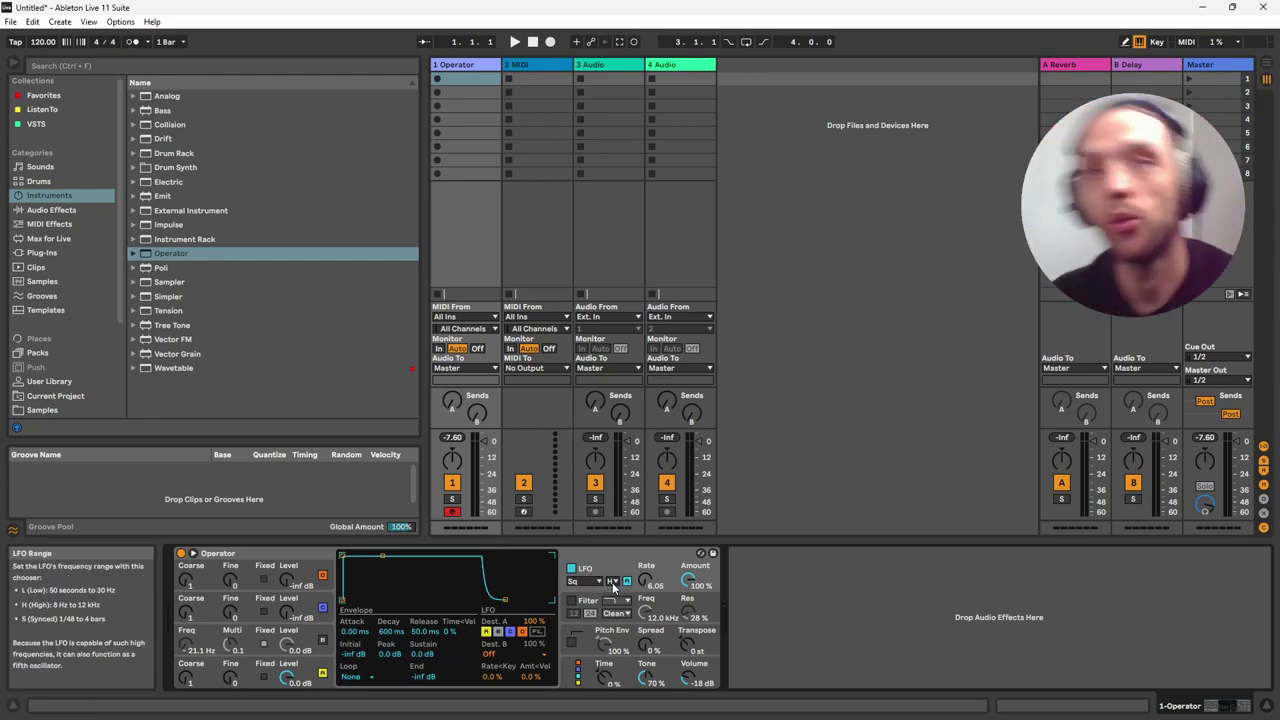
drag(648, 592, 693, 612)
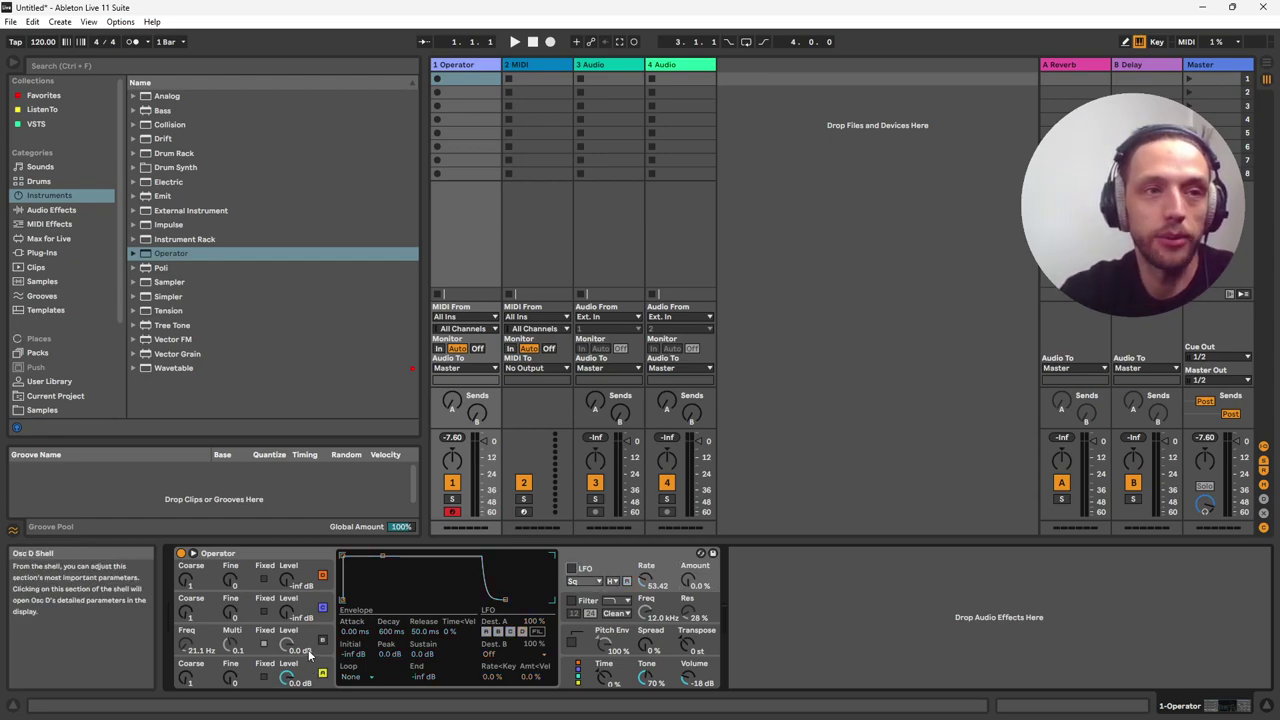
- Turn oscillator B back on at a level of -12 dB and sweep its fixed frequency through 76.0 Hz to 25.9 Hz
click(309, 654)
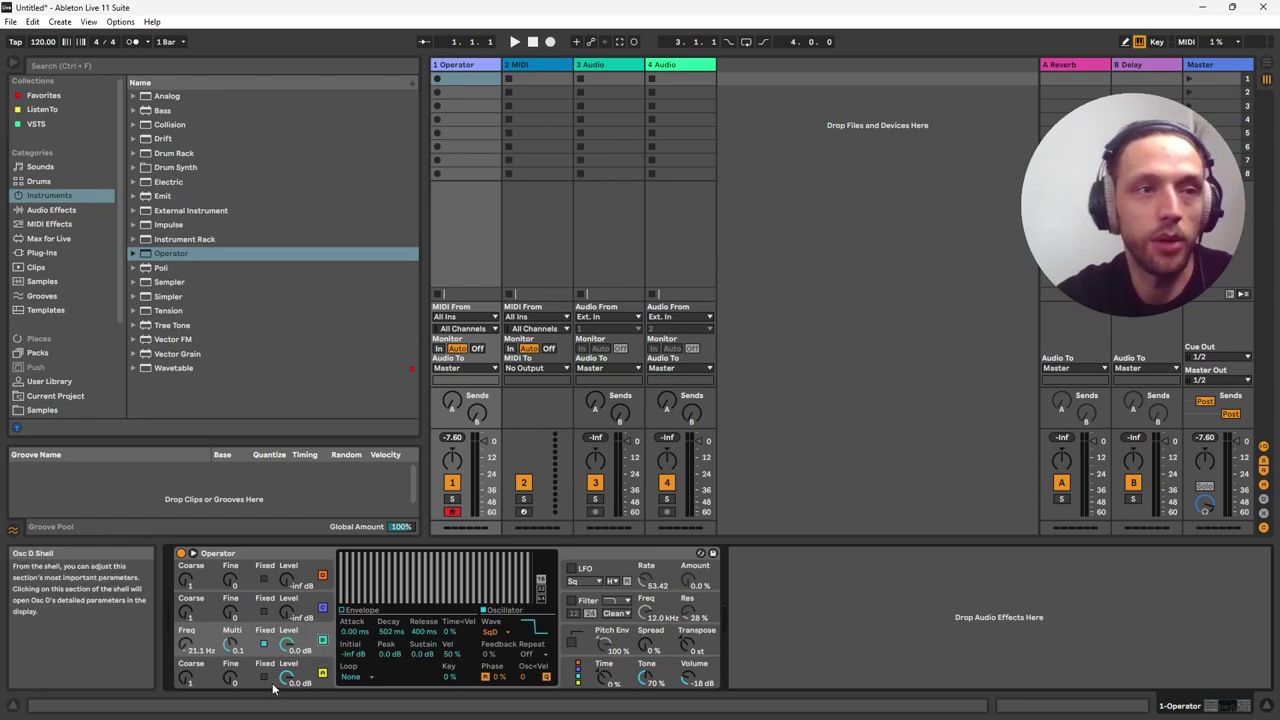
drag(287, 645, 296, 670)
drag(187, 650, 184, 638)
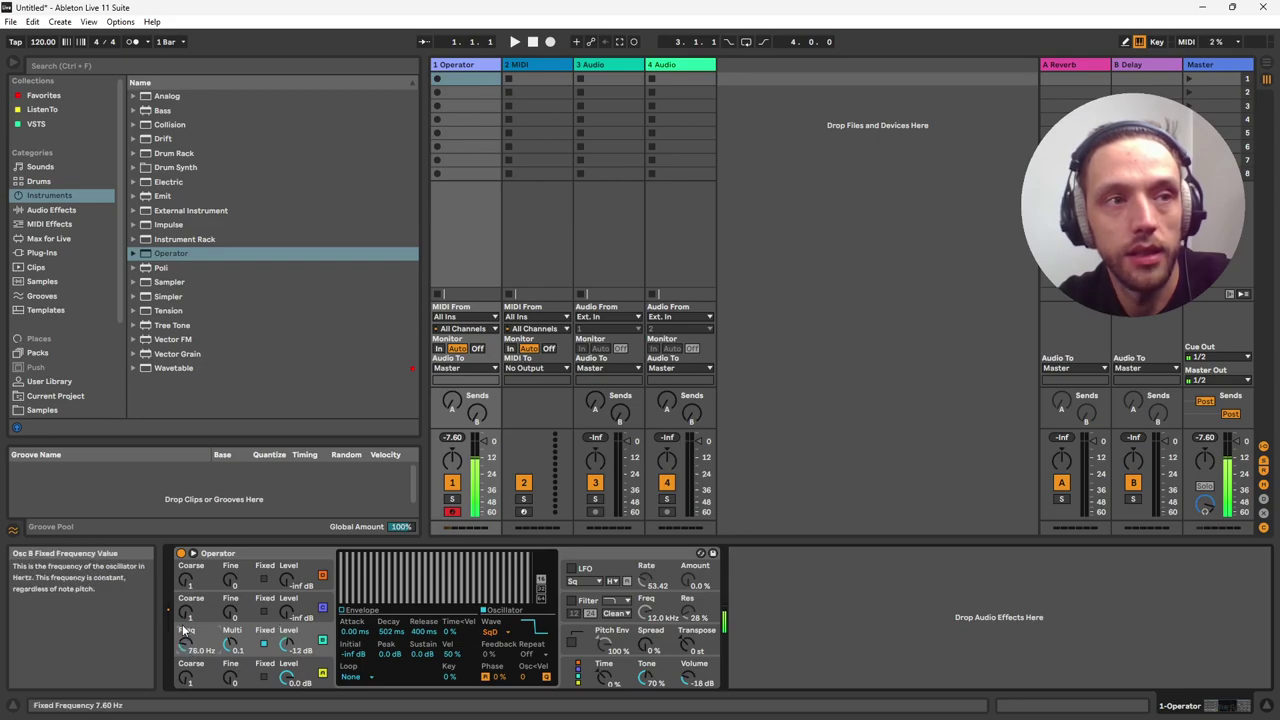
drag(183, 628, 192, 640)
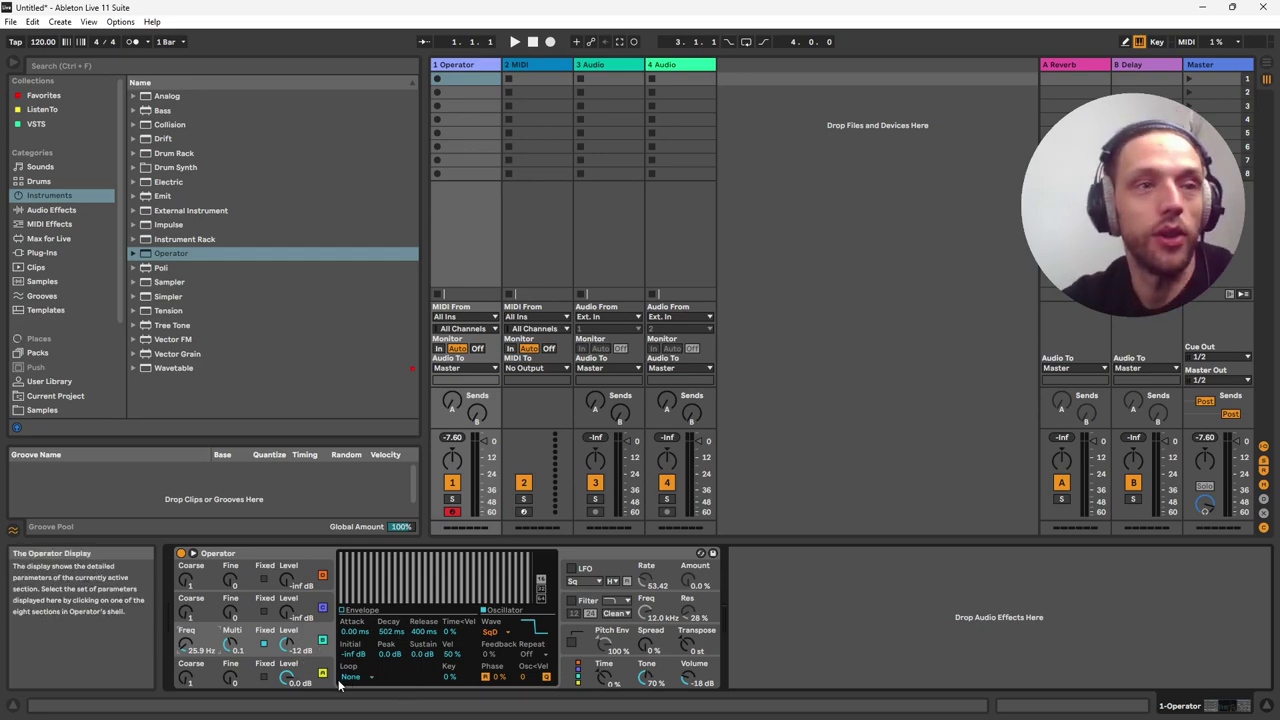
- Change oscillator B's waveform to Saw D, raise its level to -6.7 dB and sweep its fixed frequency
click(500, 631)
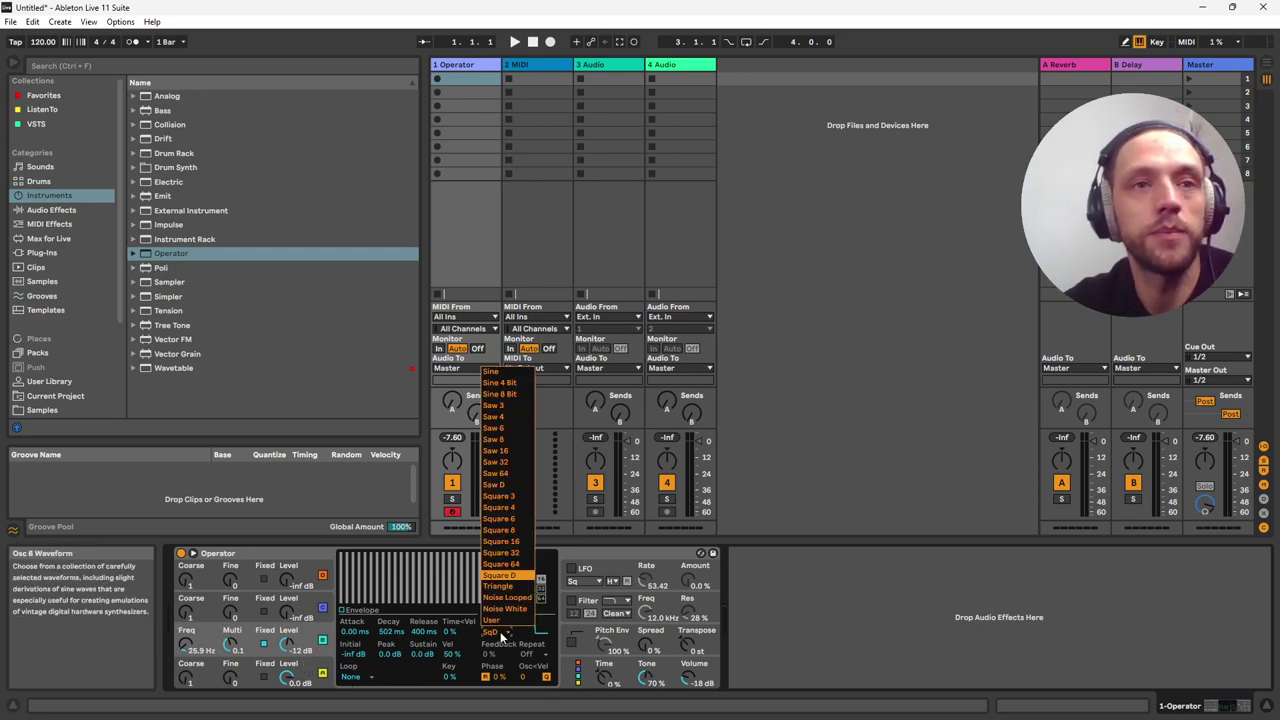
click(505, 497)
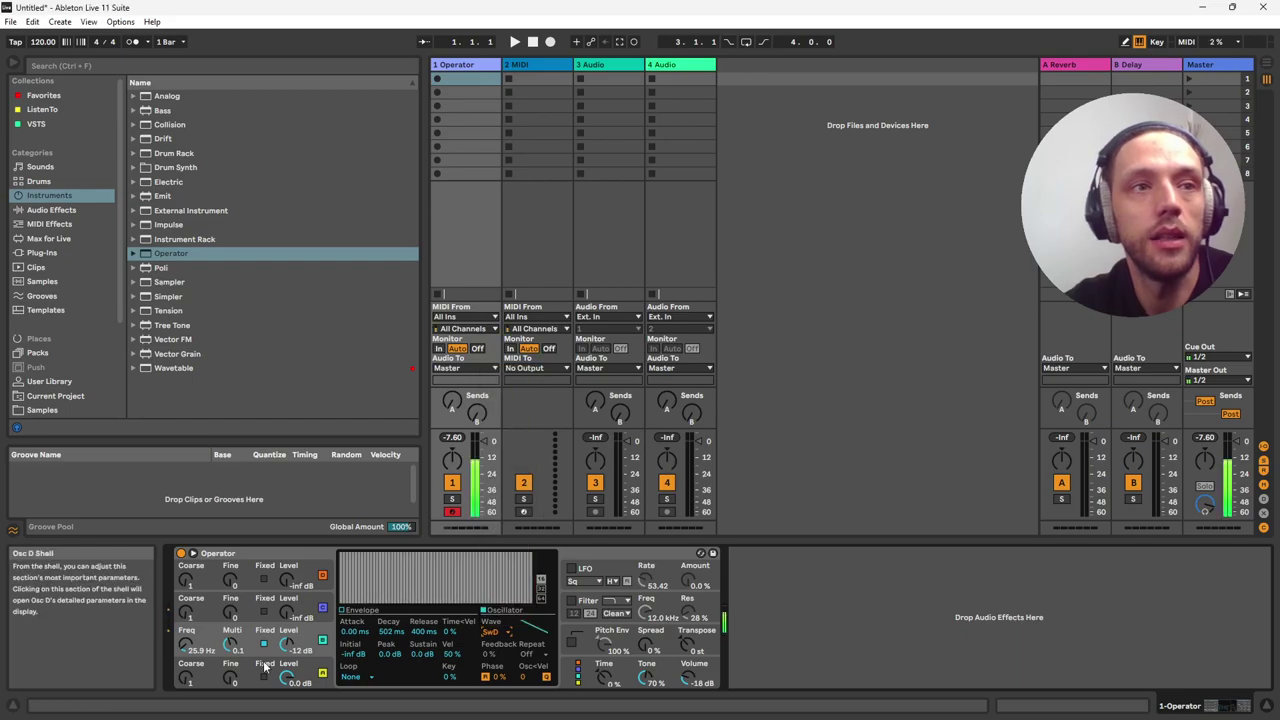
drag(287, 651, 285, 645)
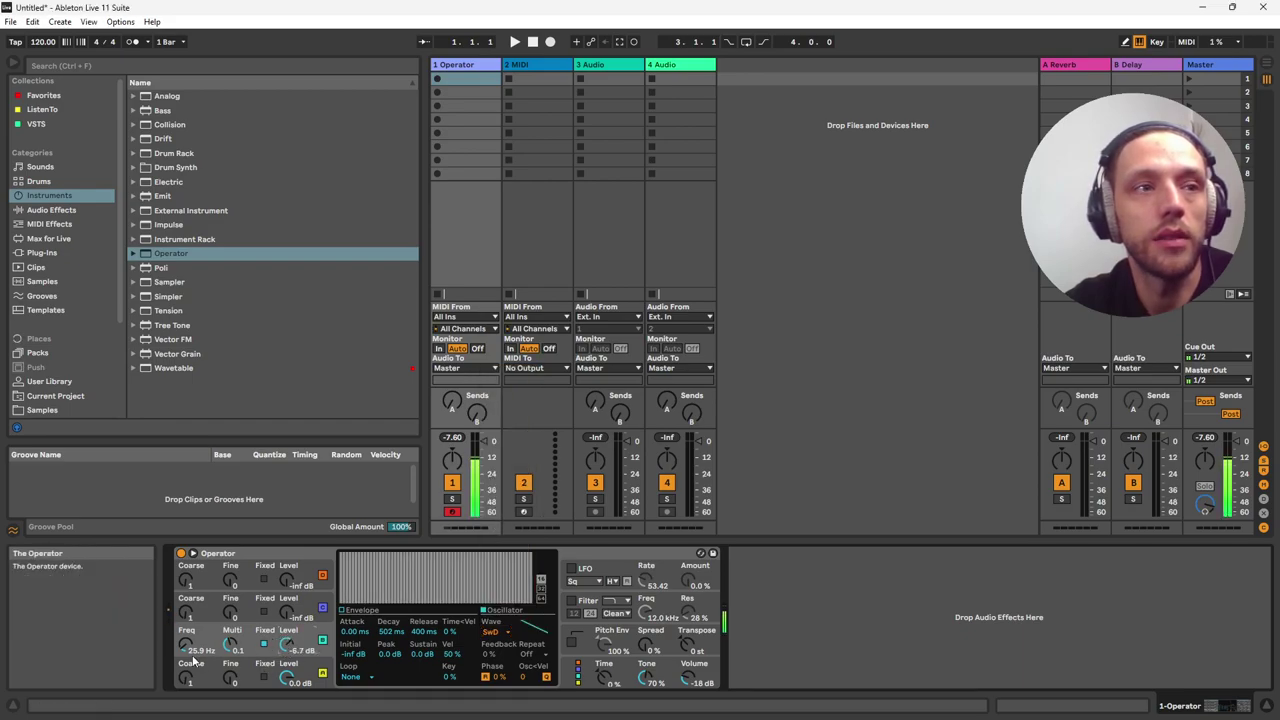
mouse_move(186, 641)
mouse_down()
mouse_move(203, 668)
mouse_move(187, 607)
mouse_move(199, 620)
mouse_up()
- Draw oscillator B's lower partials up to full height and raise its fixed frequency to 61.0 Hz
mouse_move(386, 557)
mouse_down()
mouse_move(473, 601)
mouse_move(506, 590)
mouse_move(526, 563)
mouse_move(534, 606)
mouse_move(362, 556)
mouse_up()
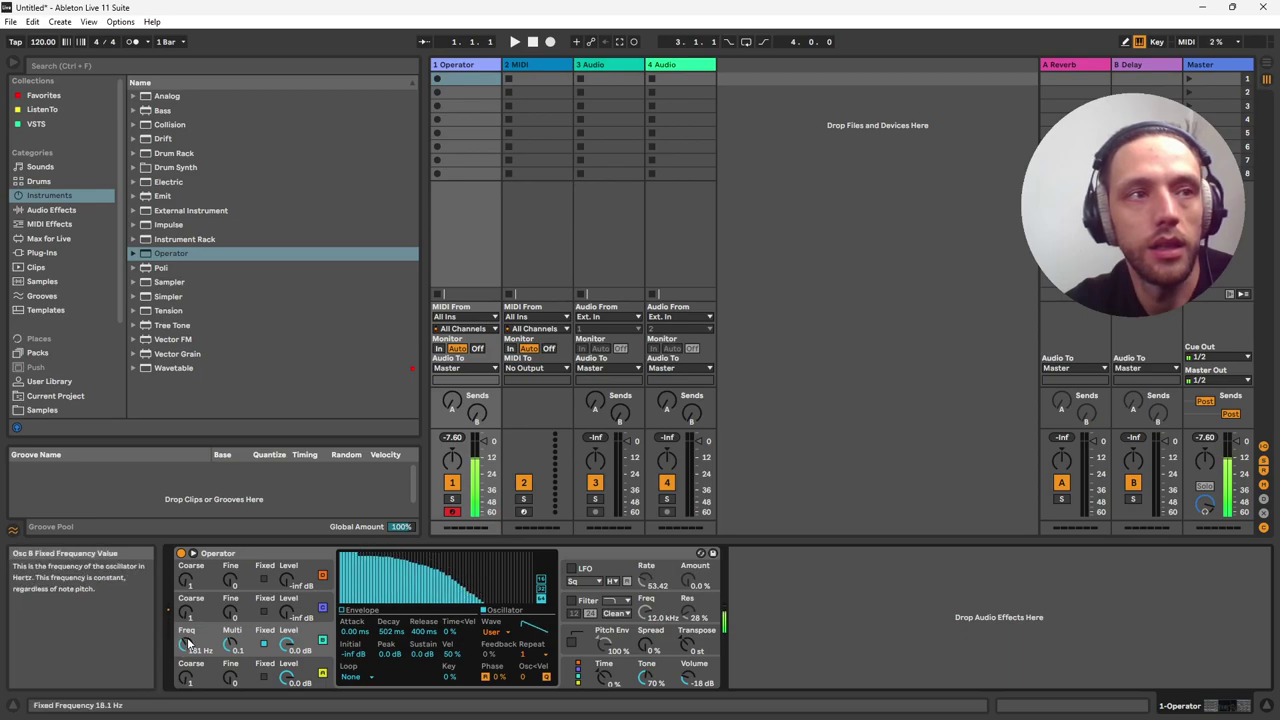
drag(188, 642, 190, 638)
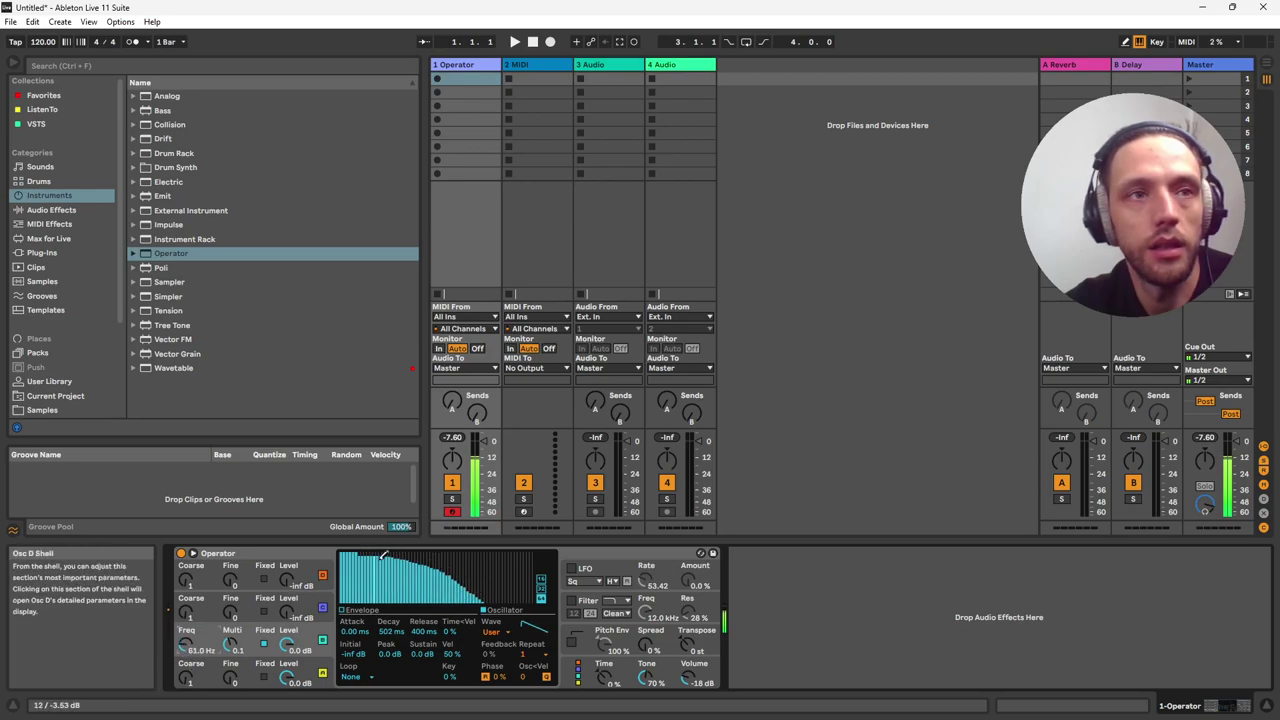
drag(363, 553, 415, 548)
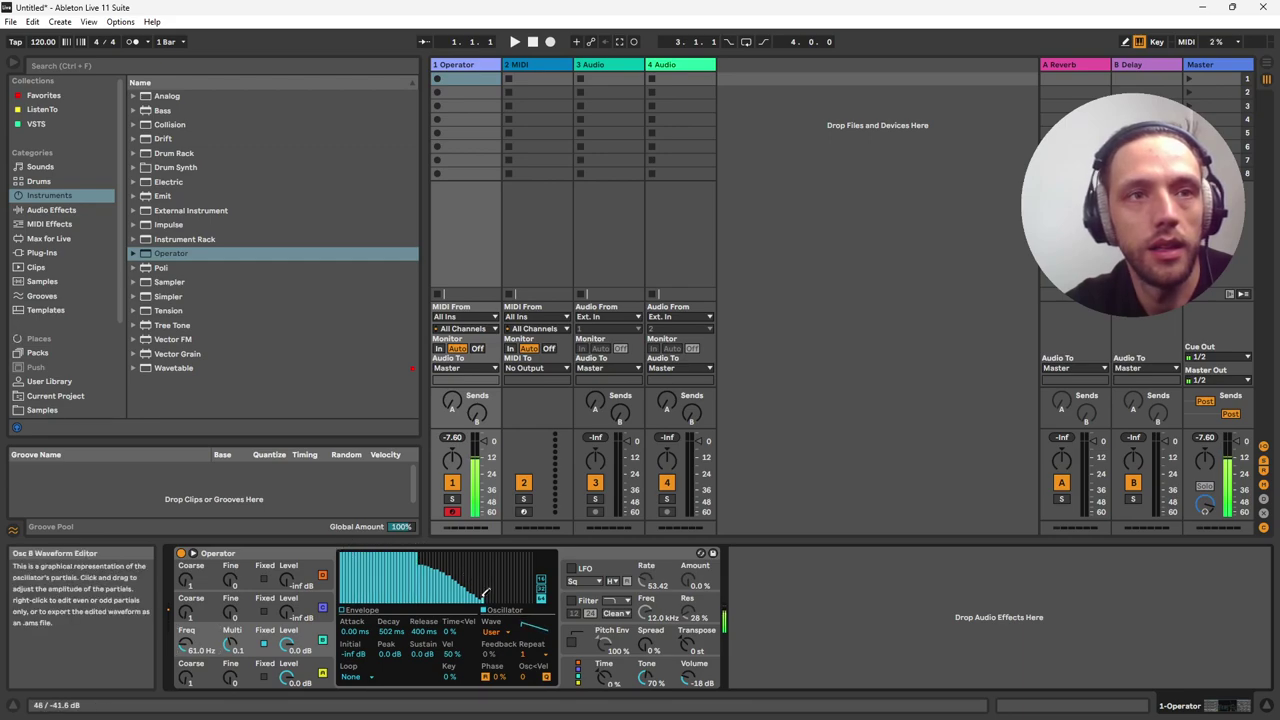
- Cut oscillator B's upper partials, redraw them as a falling curve, and try fixed frequencies of 17.1 Hz and 206 Hz
drag(486, 594, 374, 613)
drag(186, 648, 195, 667)
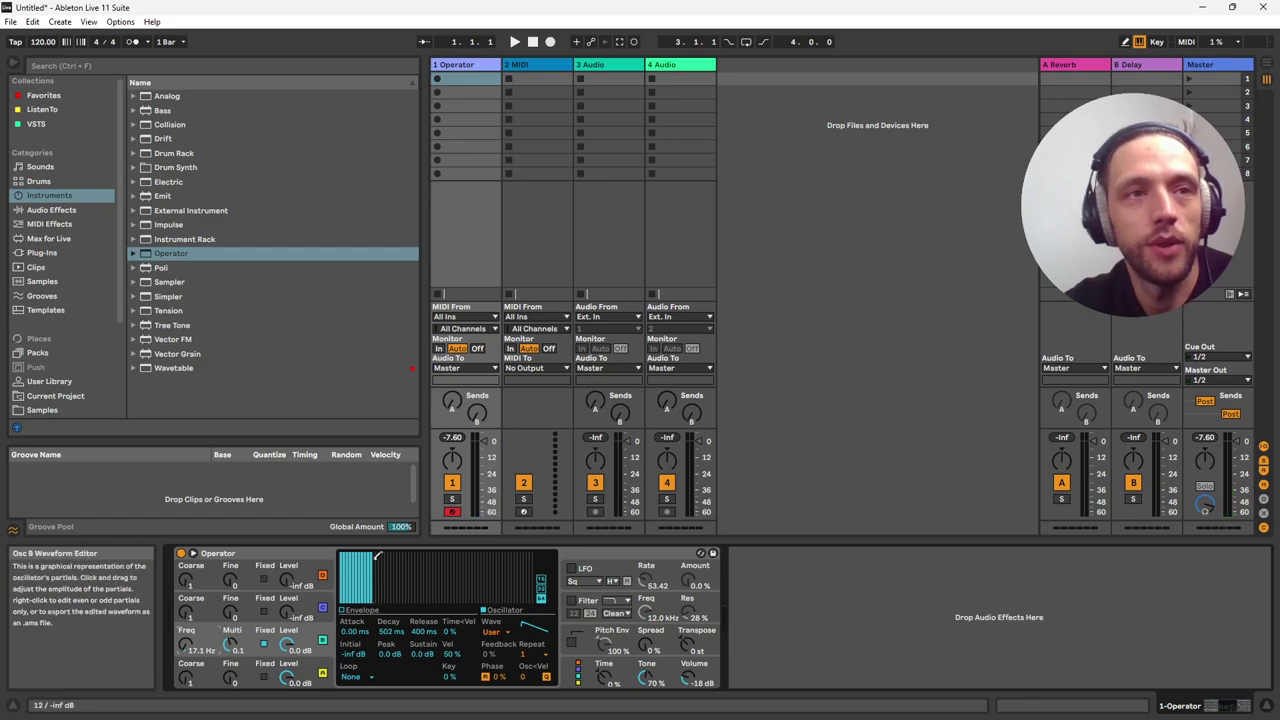
mouse_move(377, 556)
mouse_down()
mouse_move(532, 600)
mouse_move(366, 548)
mouse_move(352, 558)
mouse_up()
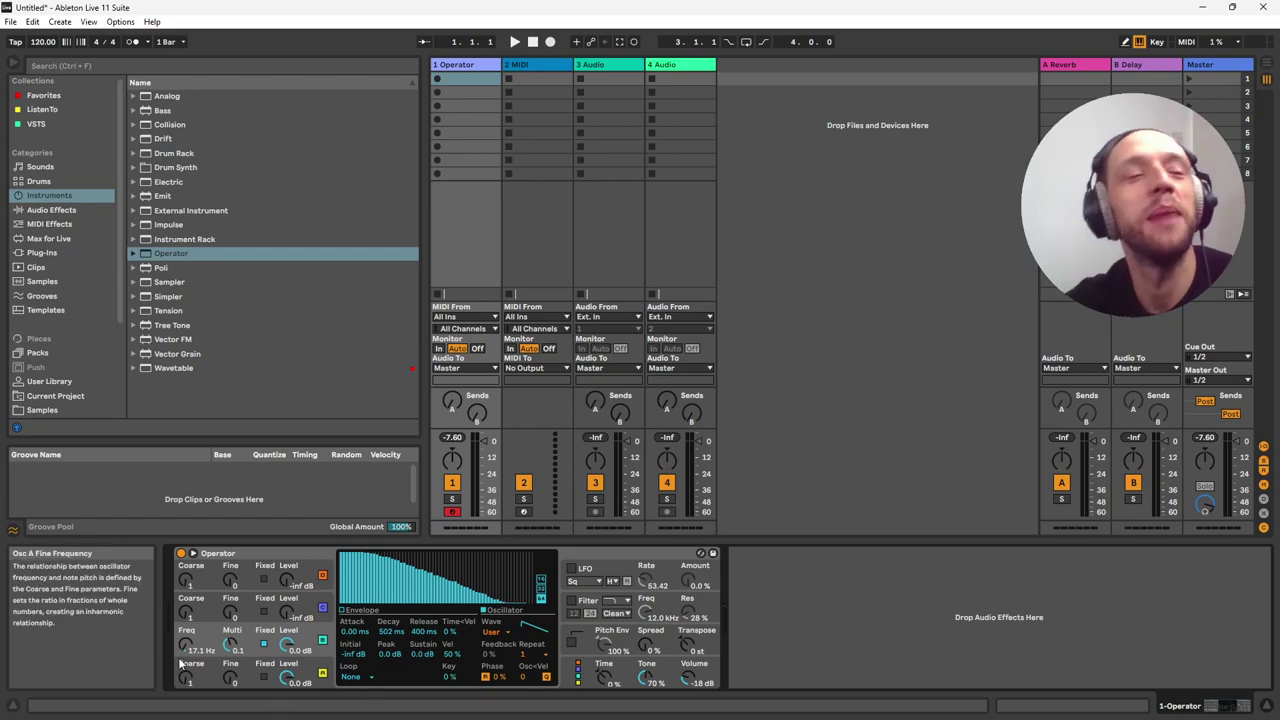
drag(184, 648, 189, 610)
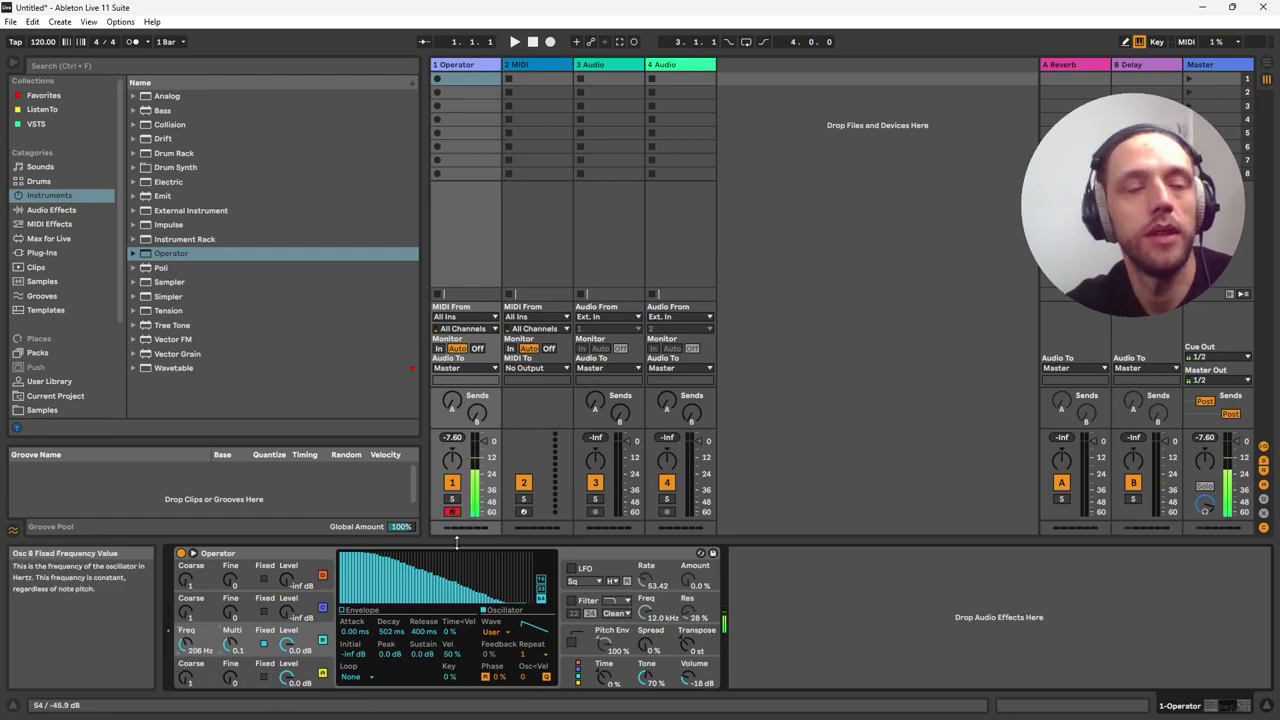
- Reset oscillator B to a Sine waveform without fixed frequency and select the algorithm with all four oscillators side by side
click(494, 632)
click(491, 371)
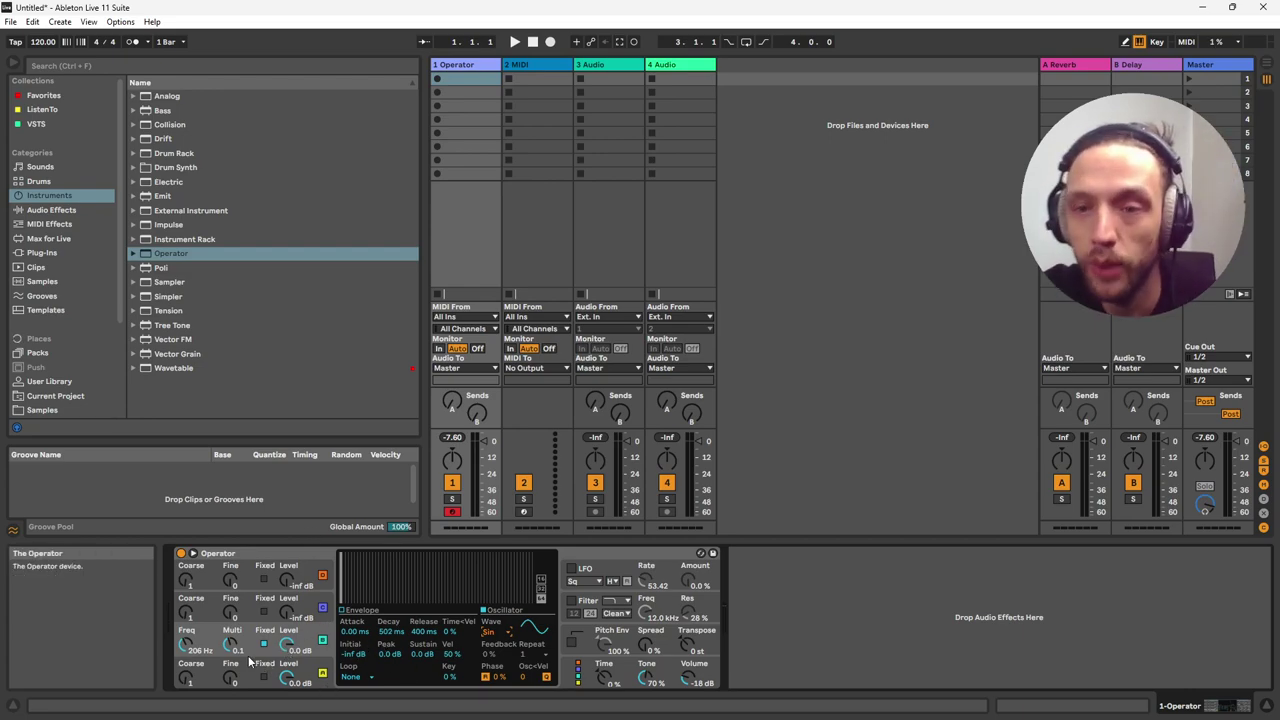
click(577, 678)
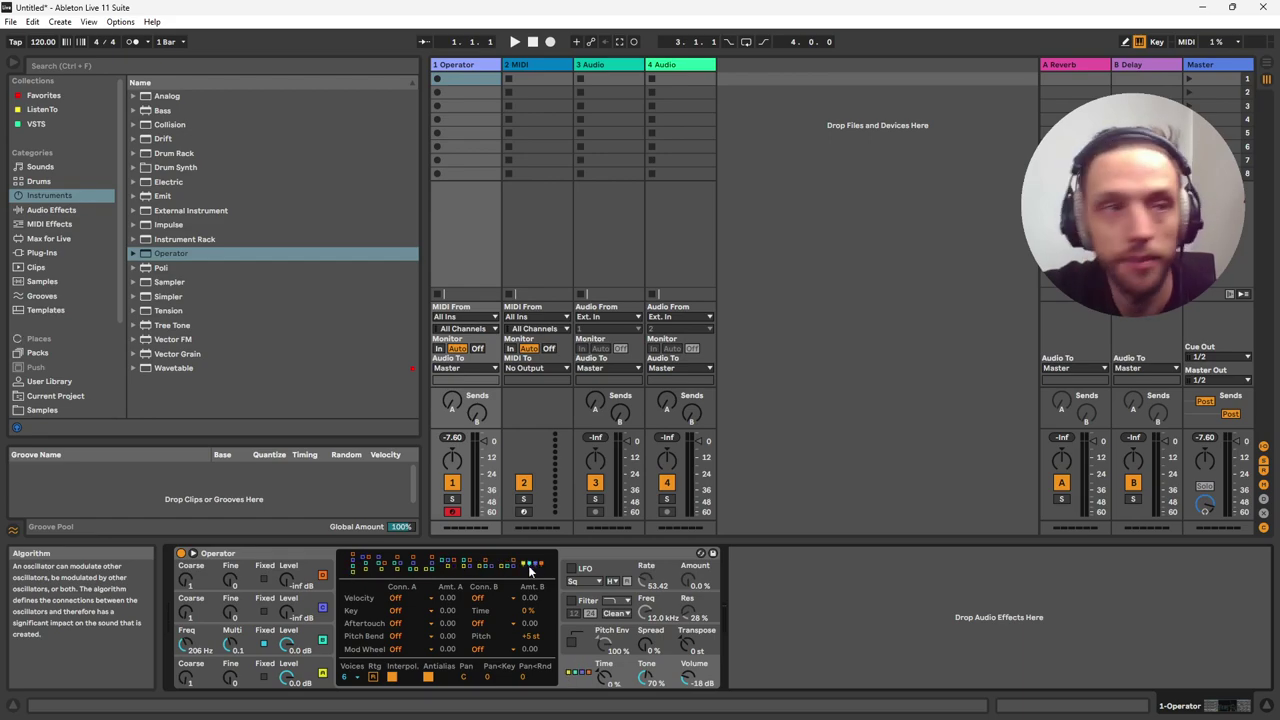
click(265, 645)
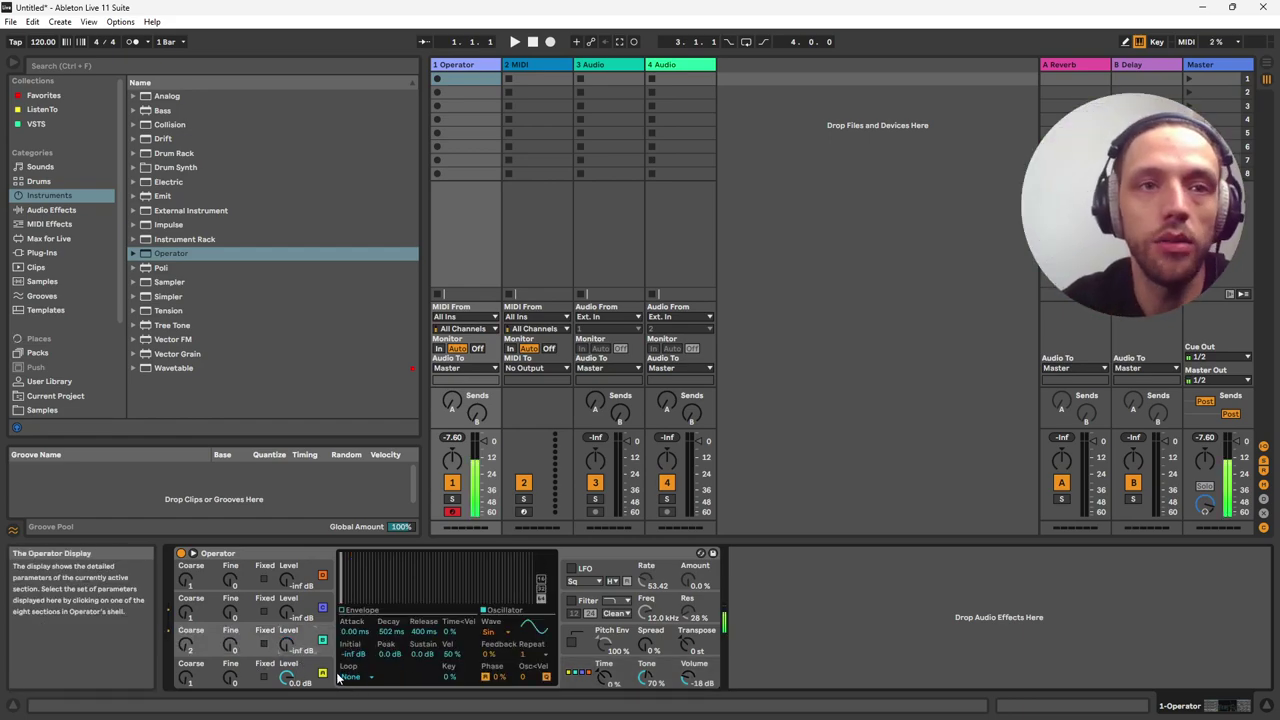
- Lower oscillators A and B to -inf dB and set the coarse values of B, C and D to 2, 3 and 4
drag(288, 677, 288, 716)
drag(287, 646, 280, 550)
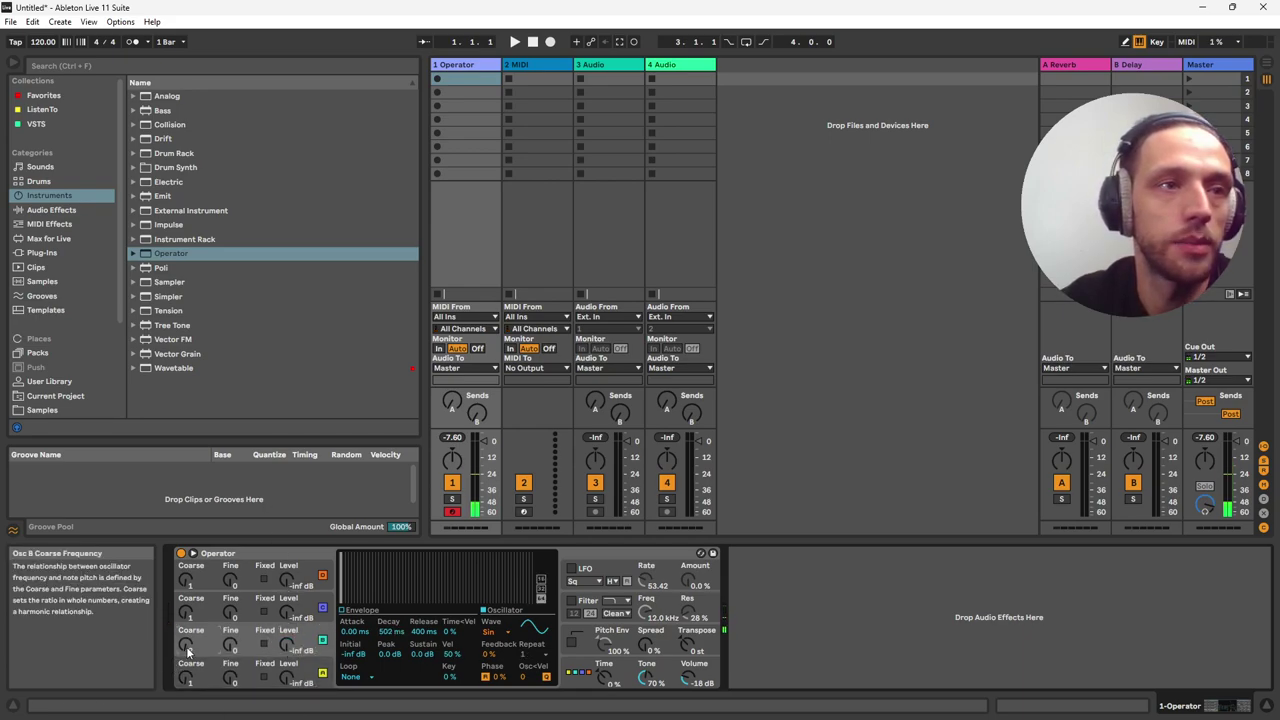
drag(188, 648, 185, 622)
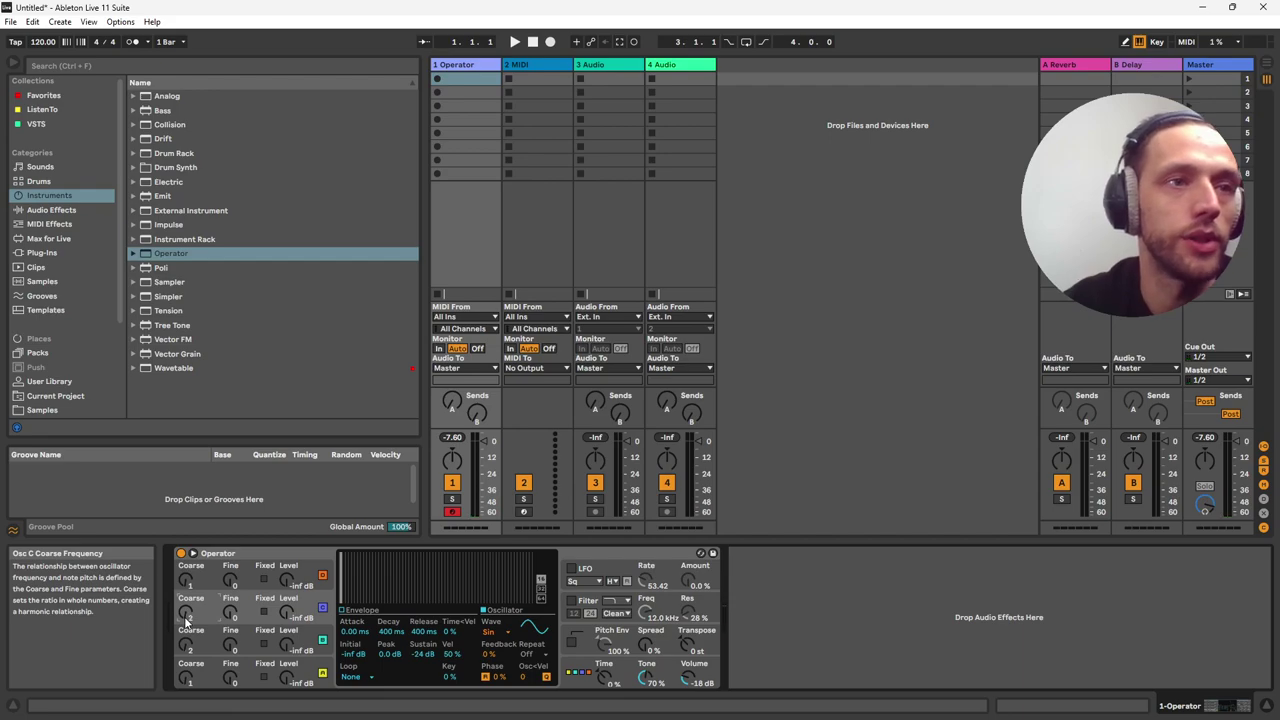
click(188, 582)
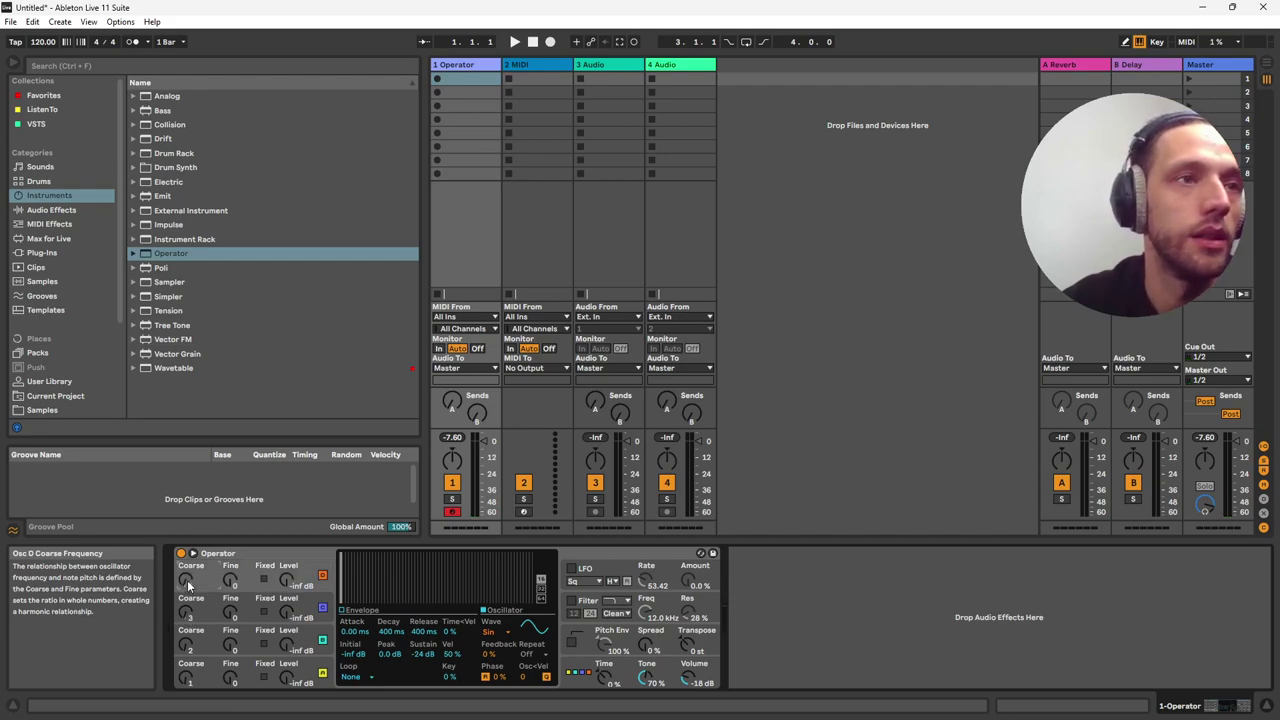
- Audition each of the four oscillators on its own by raising its level and returning it to -inf dB
click(296, 684)
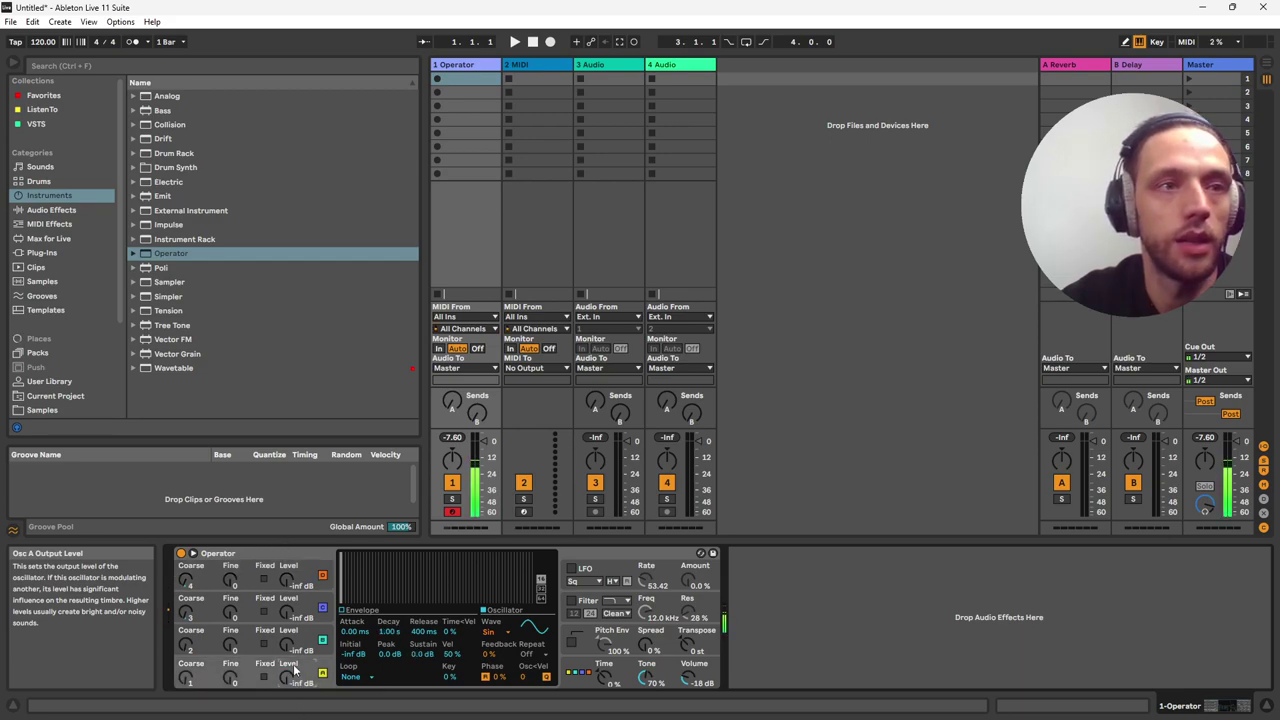
click(295, 648)
click(292, 614)
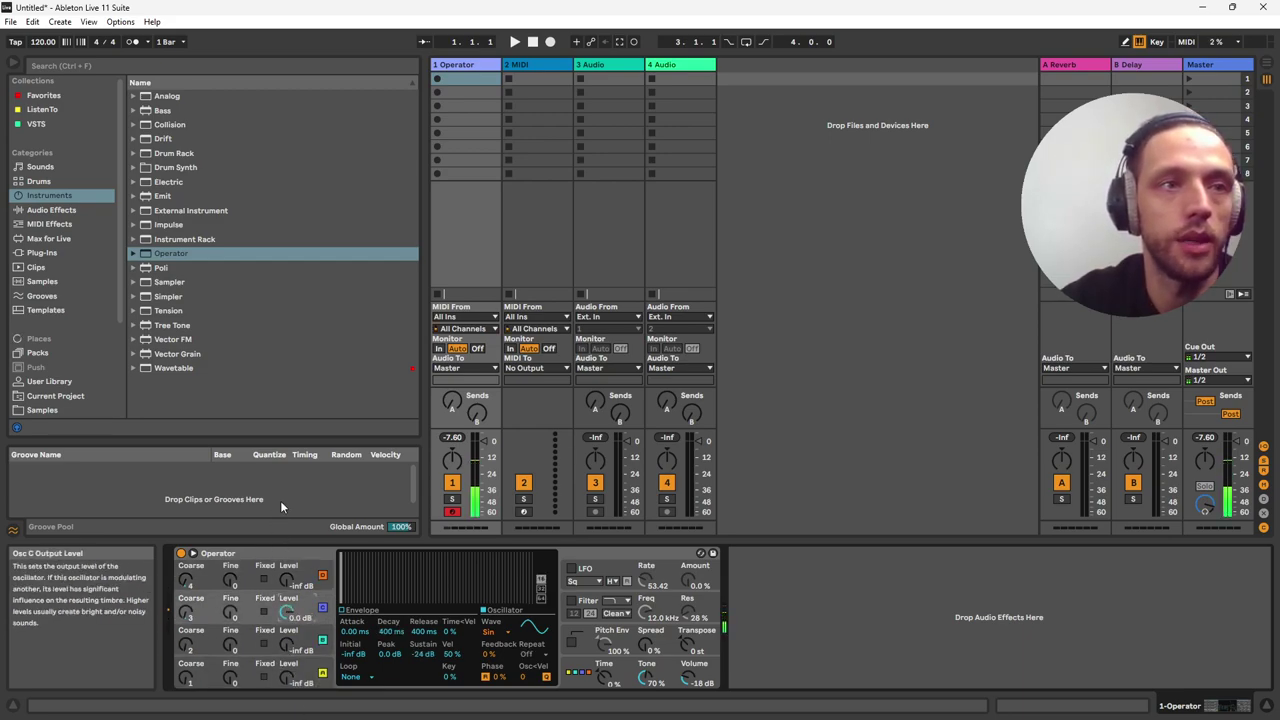
drag(287, 577, 294, 622)
- Show the oscillator envelopes and raise the sustain of oscillators C and D to 0.0 dB
click(309, 617)
click(360, 606)
mouse_move(383, 582)
mouse_down()
mouse_move(379, 553)
mouse_move(389, 560)
mouse_up()
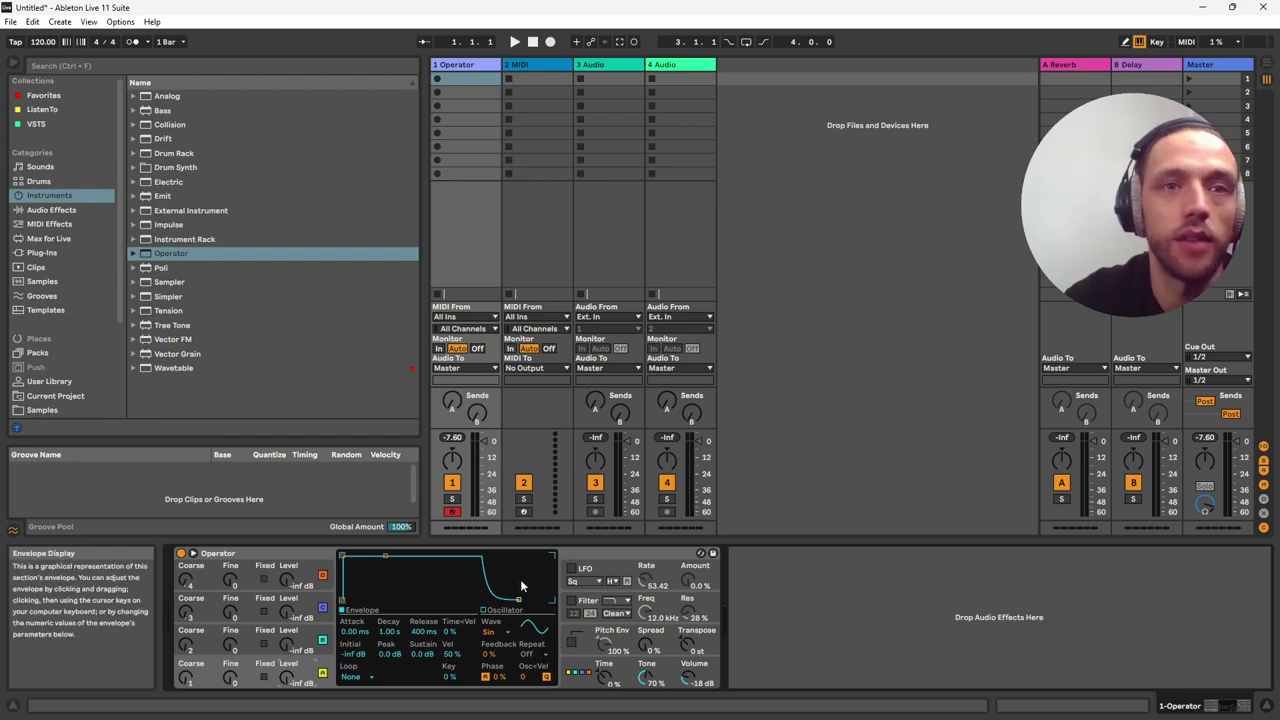
- Review the side-by-side algorithm and go through oscillators A, B, C and D in turn
click(575, 671)
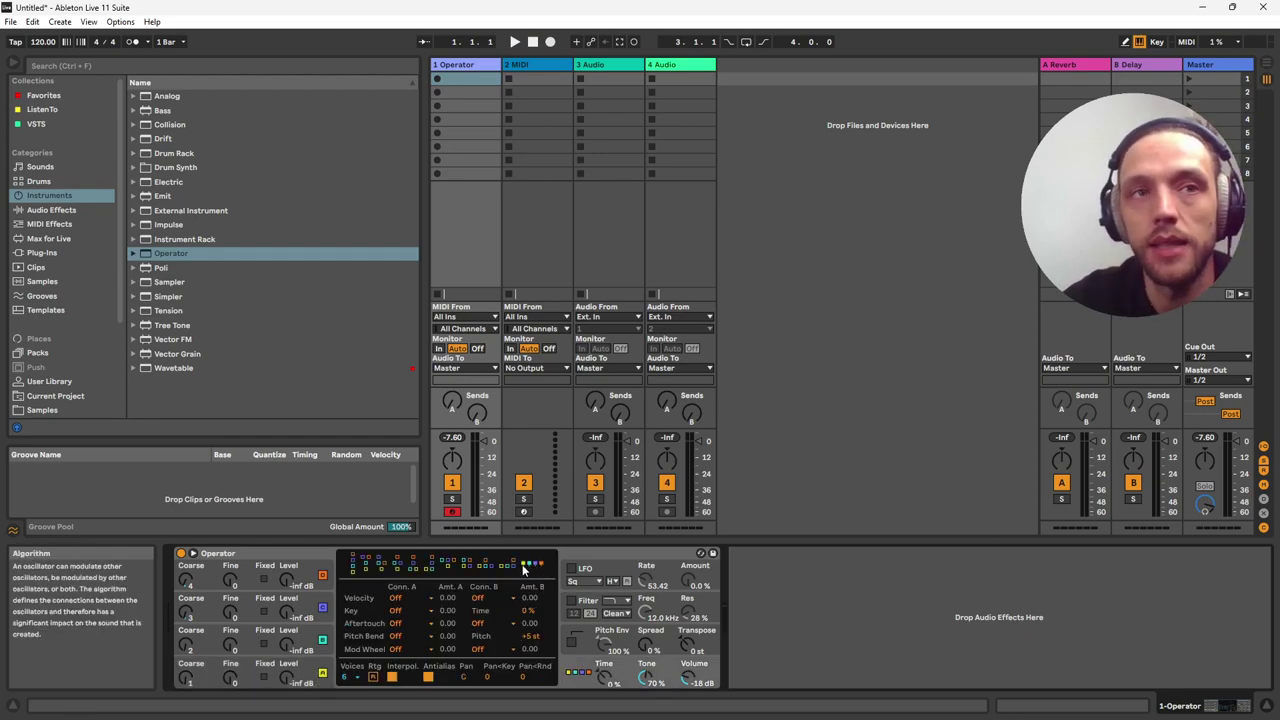
click(308, 669)
click(306, 648)
click(304, 610)
click(306, 582)
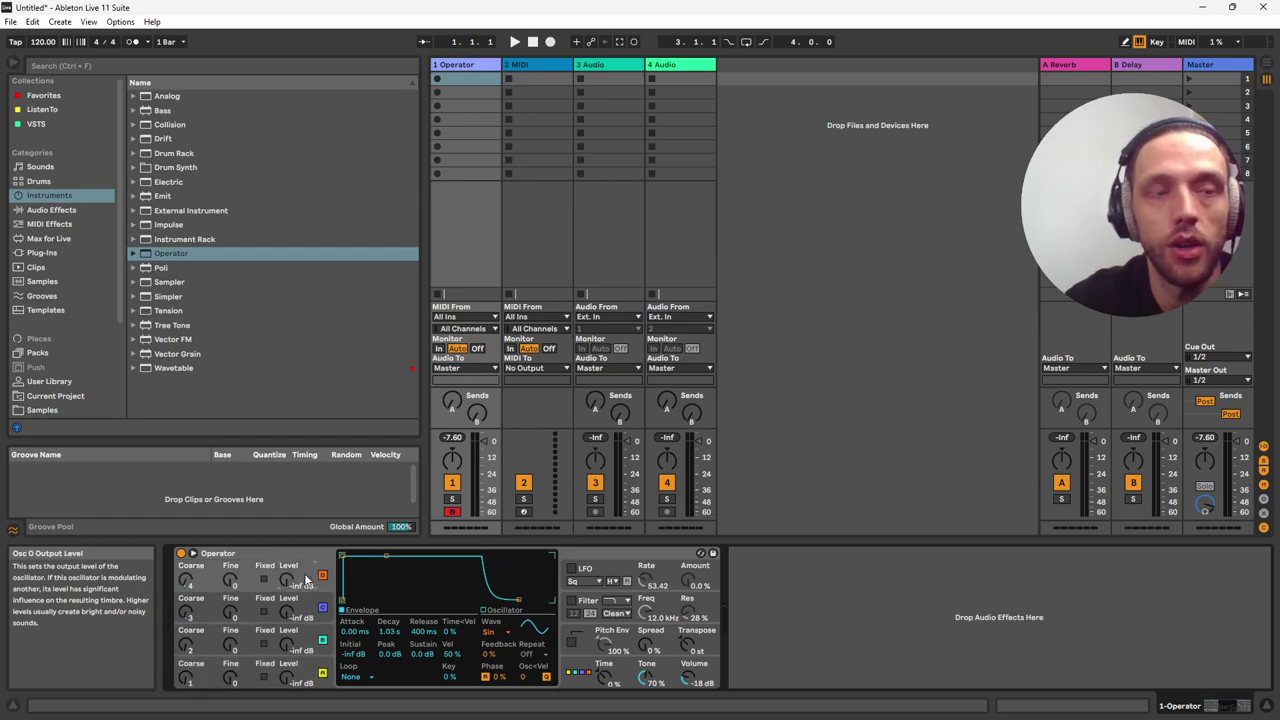
- Select the algorithm that stacks all four oscillators in series and audition oscillator A alone, returning it to -inf dB
click(566, 663)
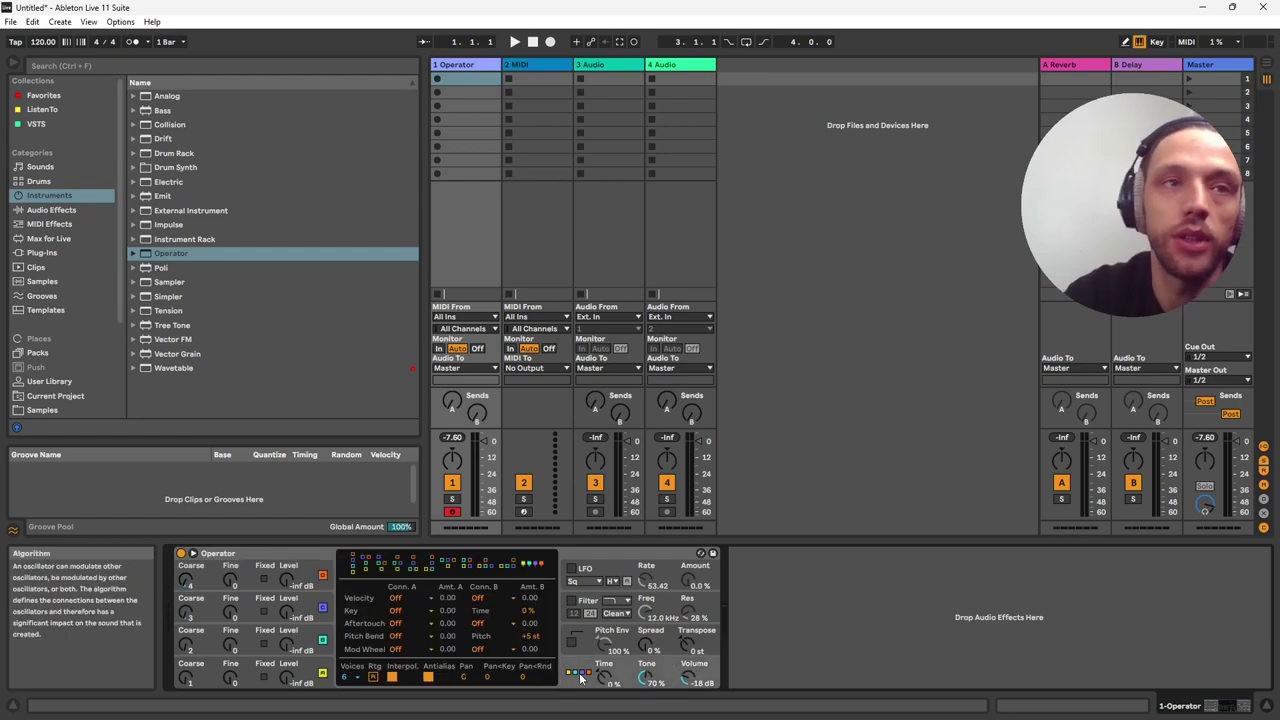
click(283, 665)
drag(280, 664, 305, 713)
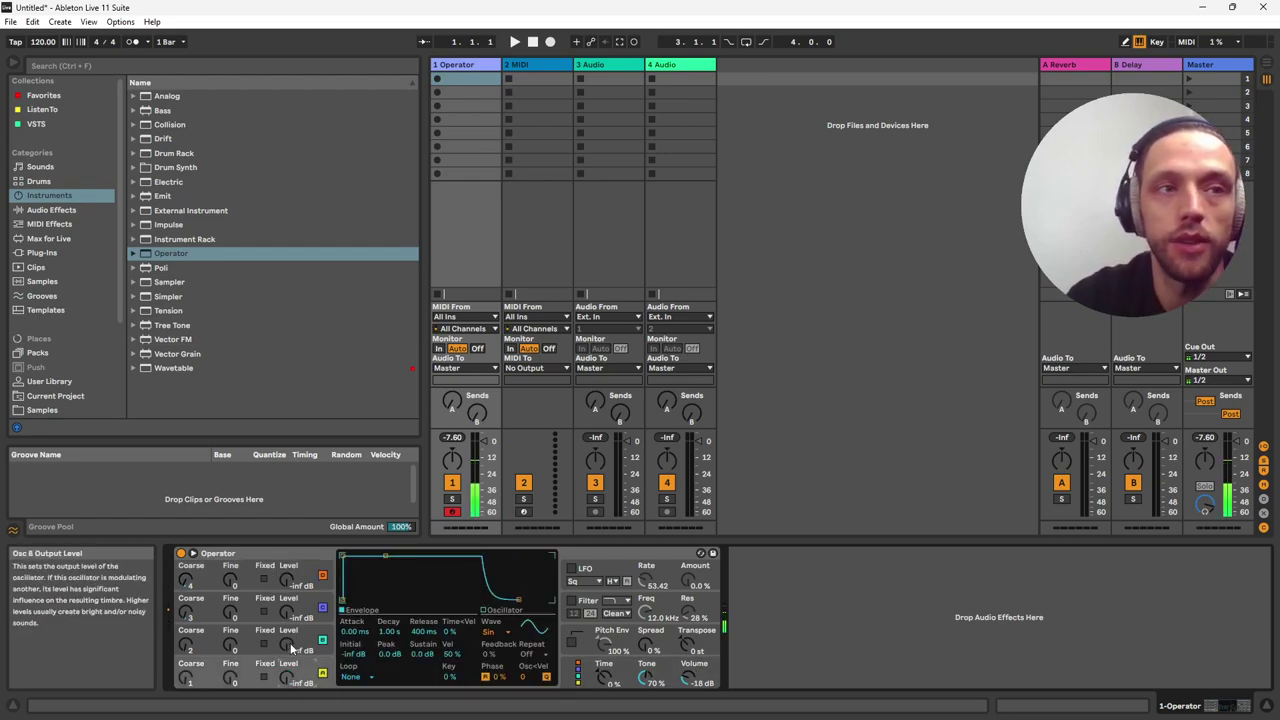
- With oscillator A silent, raise oscillators B and C to 0.0 dB and return both to -inf dB
drag(290, 647, 293, 546)
drag(290, 614, 280, 468)
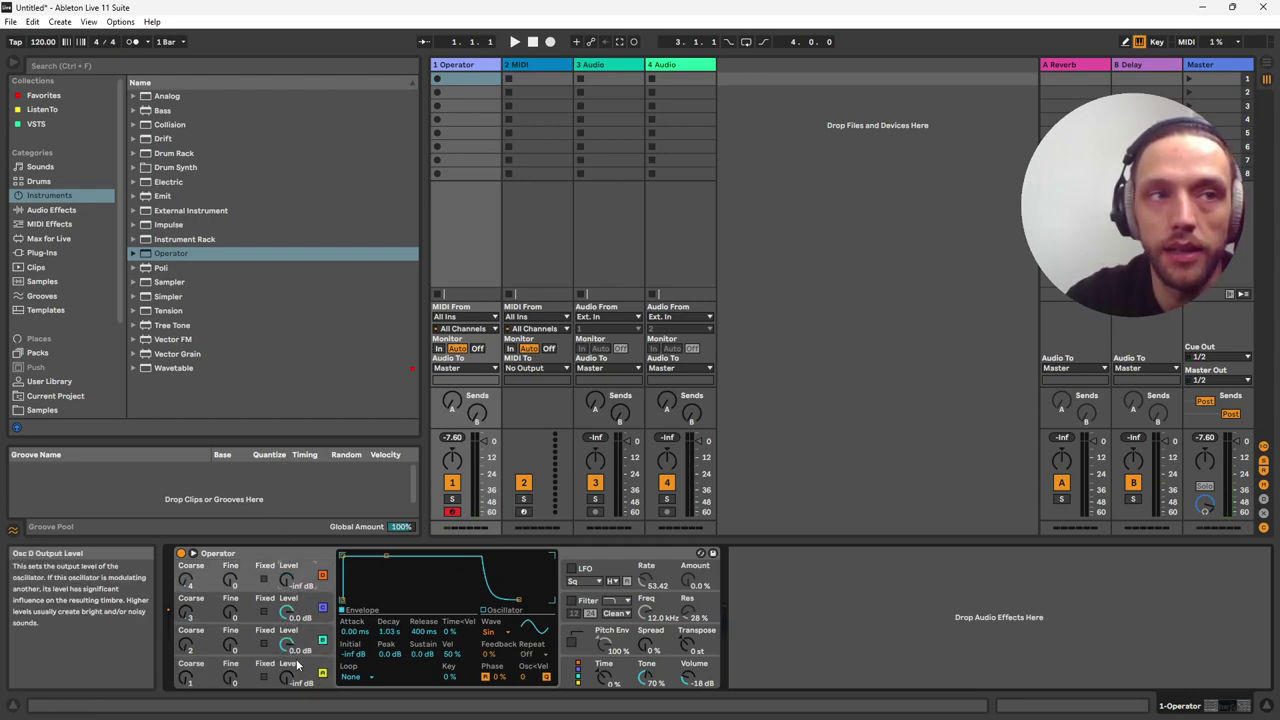
drag(286, 616, 305, 692)
drag(286, 642, 298, 718)
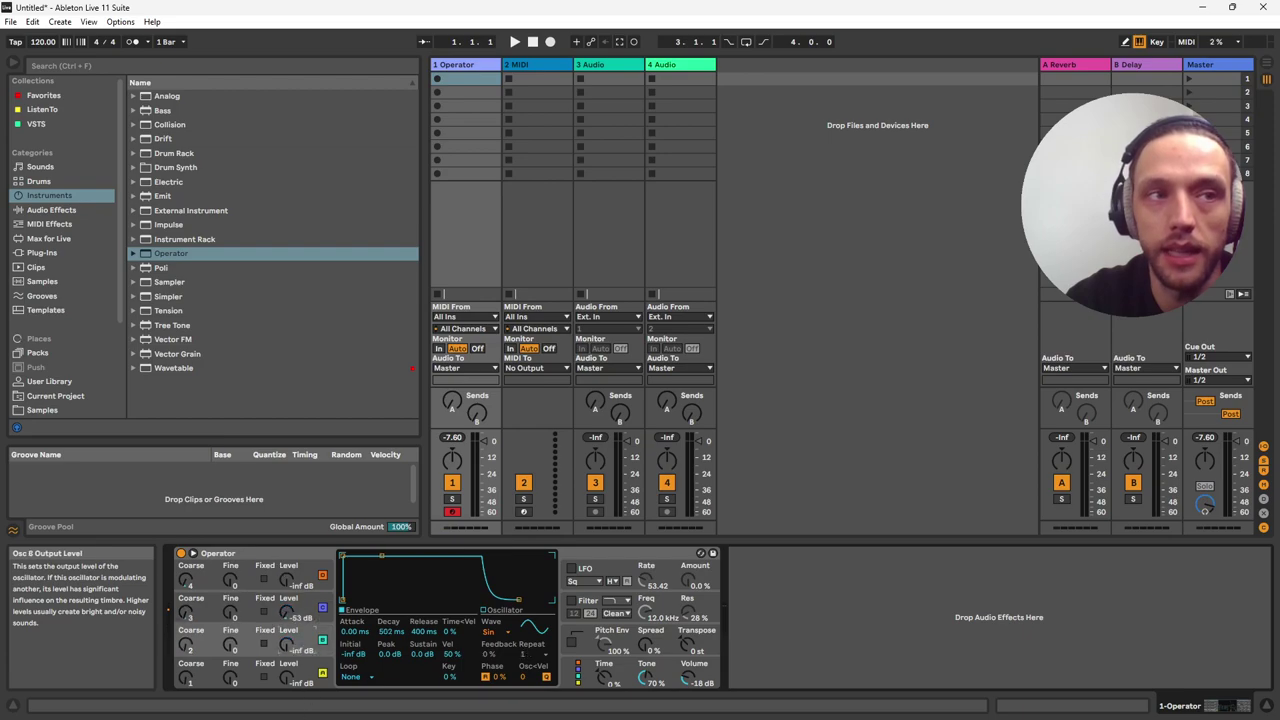
drag(287, 612, 295, 636)
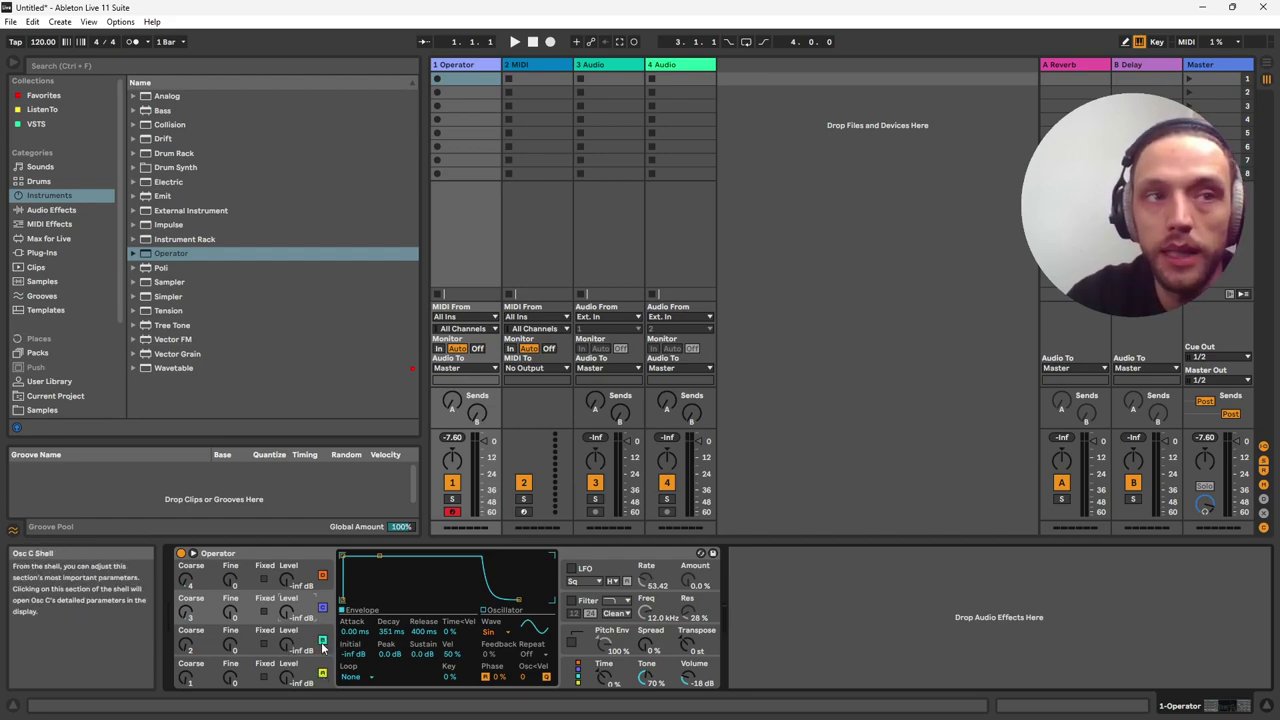
- Raise oscillator A's level to 0.0 dB and audition oscillator B modulating it at -22 dB and -20 dB
drag(288, 647, 278, 594)
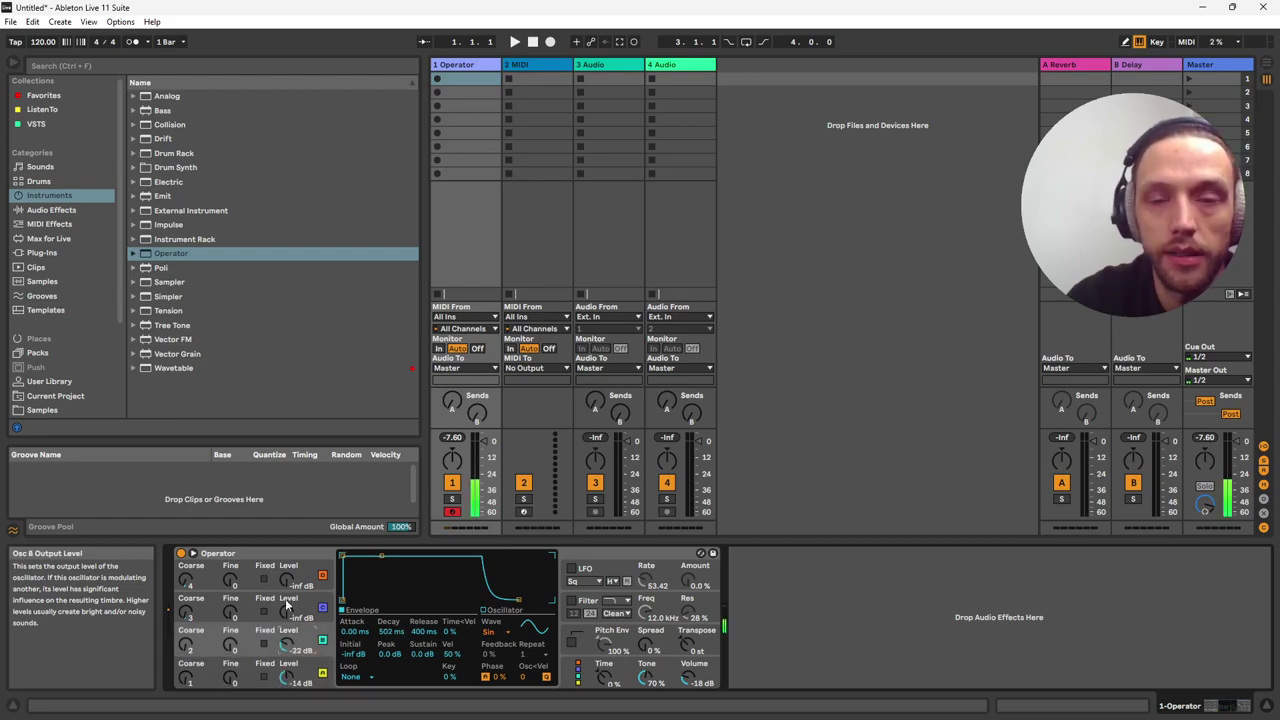
drag(294, 680, 288, 646)
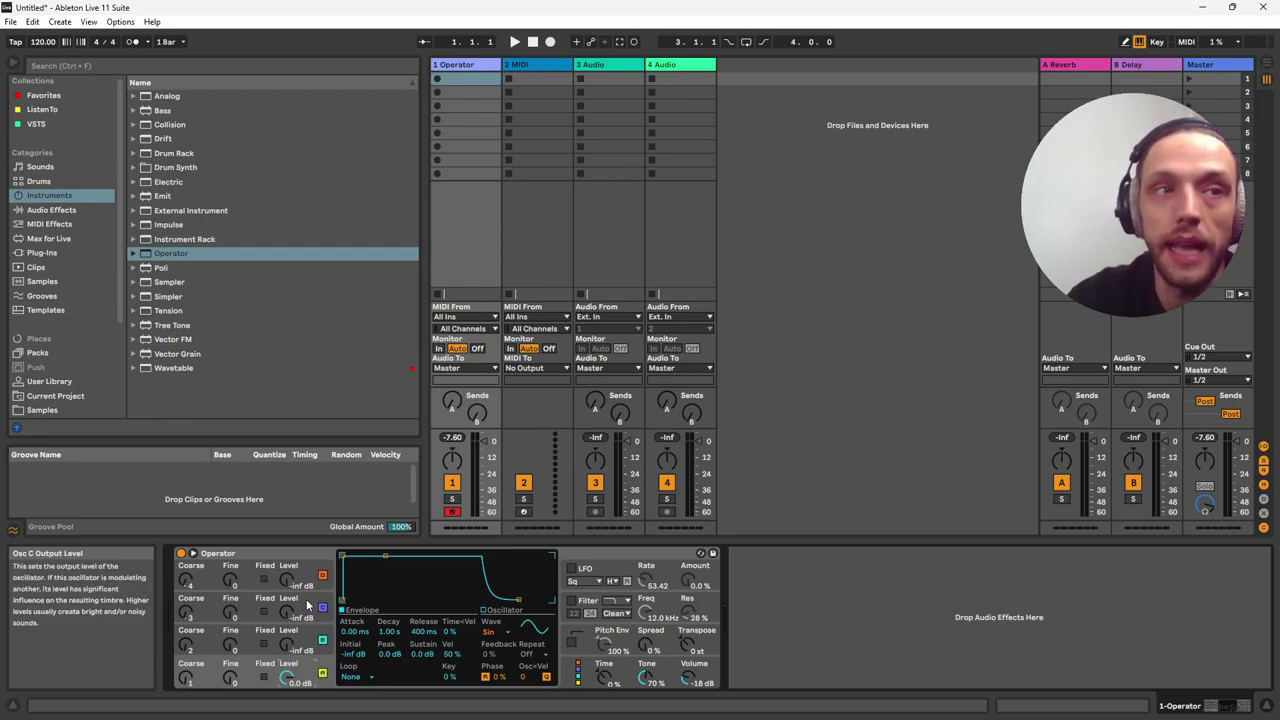
drag(290, 652, 285, 590)
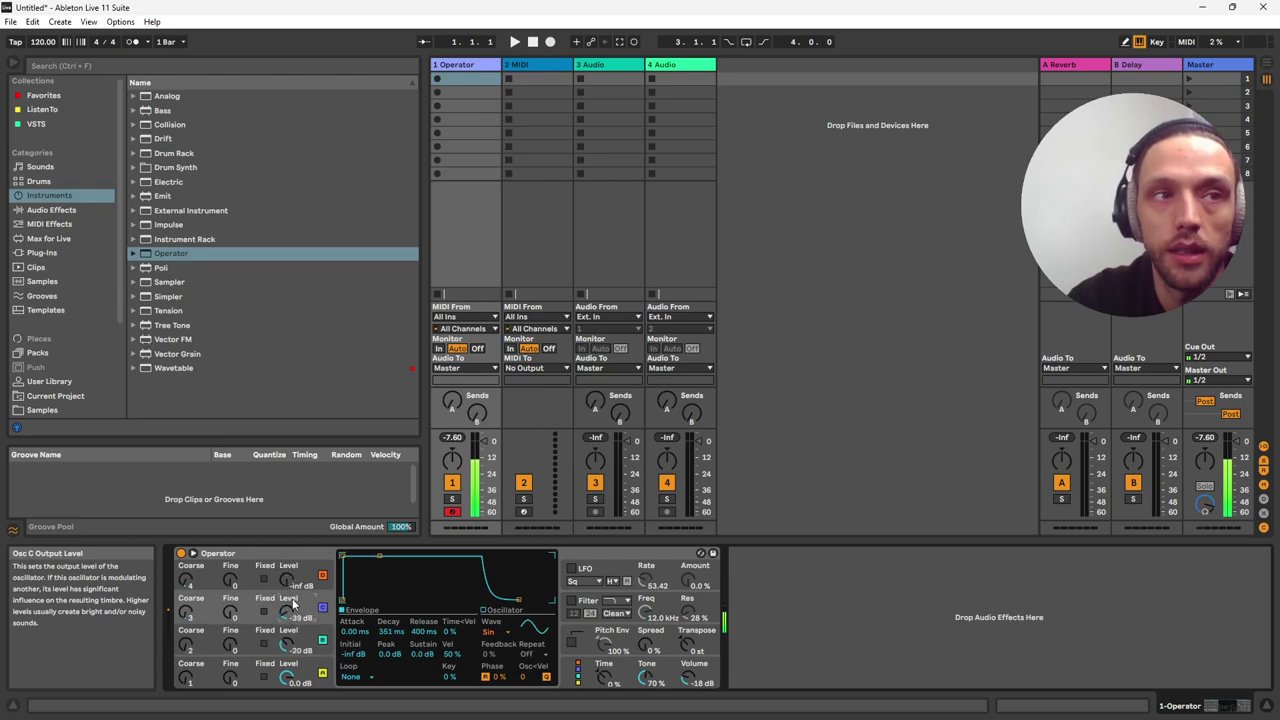
- Try oscillator C at -18 dB with B off, and leave B at -19 dB with C and D at -inf dB
drag(285, 637, 306, 711)
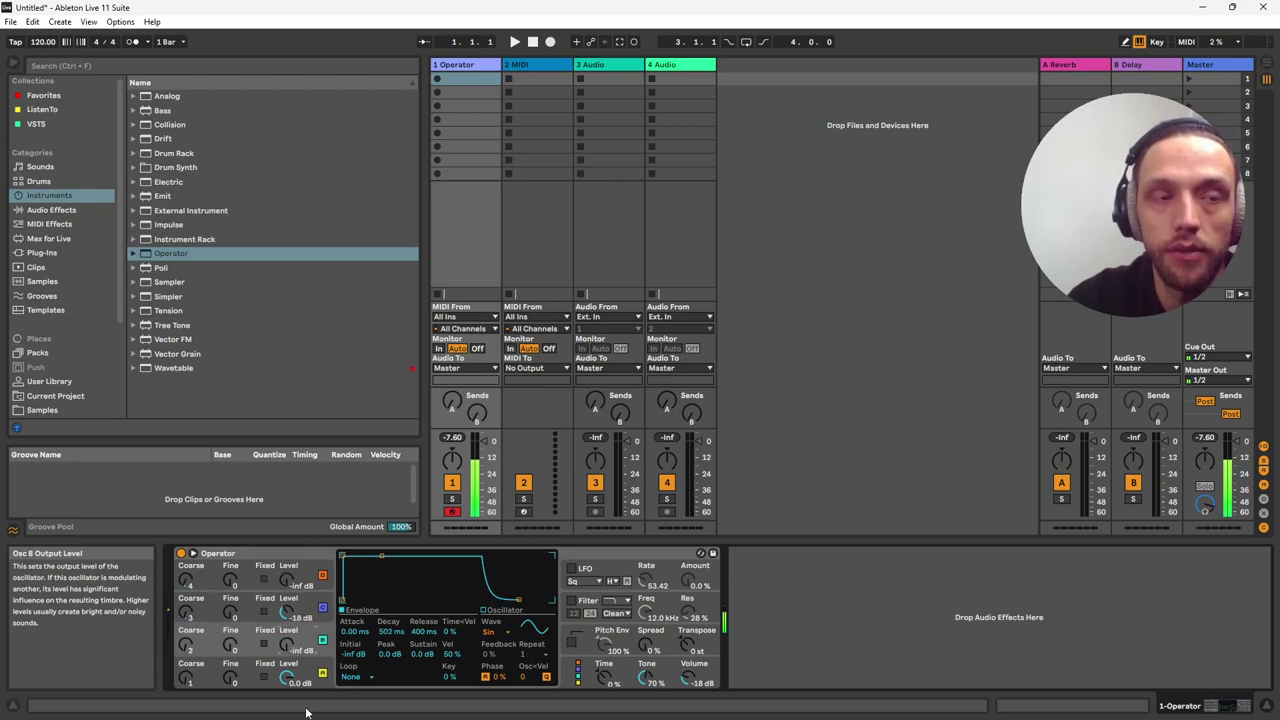
mouse_move(293, 617)
mouse_down()
mouse_move(290, 650)
mouse_move(292, 620)
mouse_up()
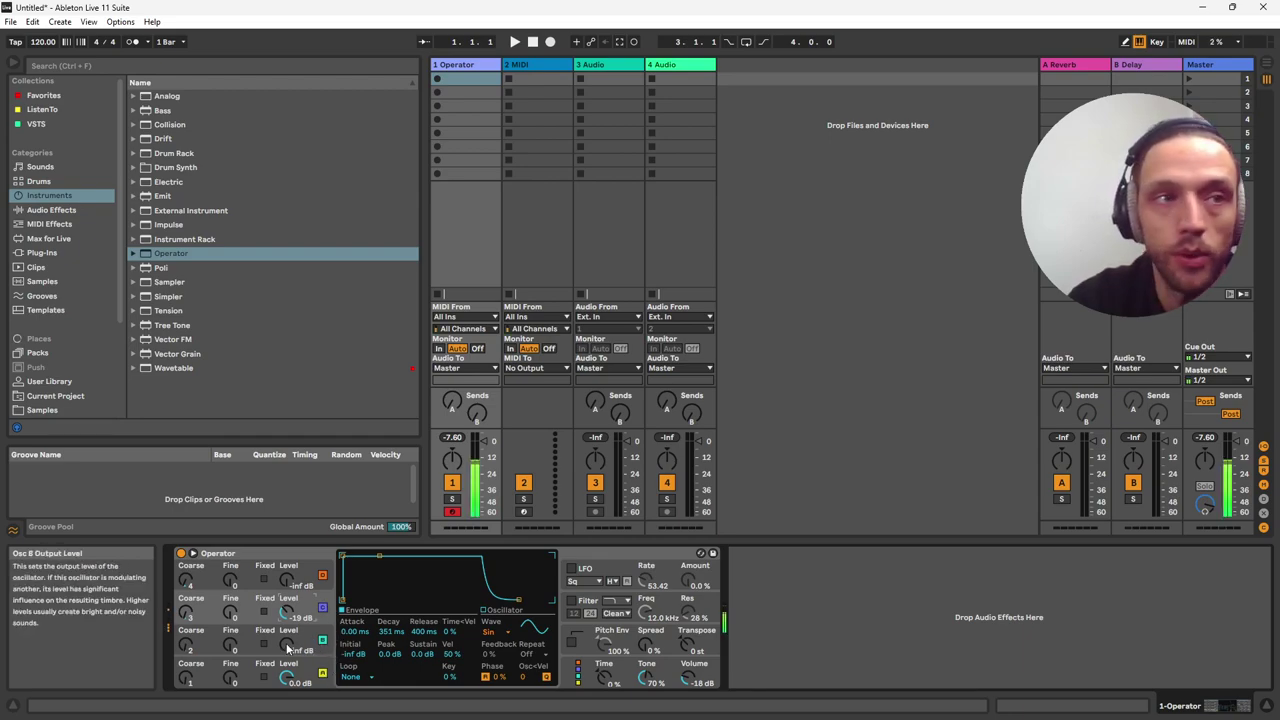
mouse_move(288, 646)
mouse_down()
mouse_move(288, 599)
mouse_move(305, 652)
mouse_move(297, 636)
mouse_up()
drag(287, 587, 287, 620)
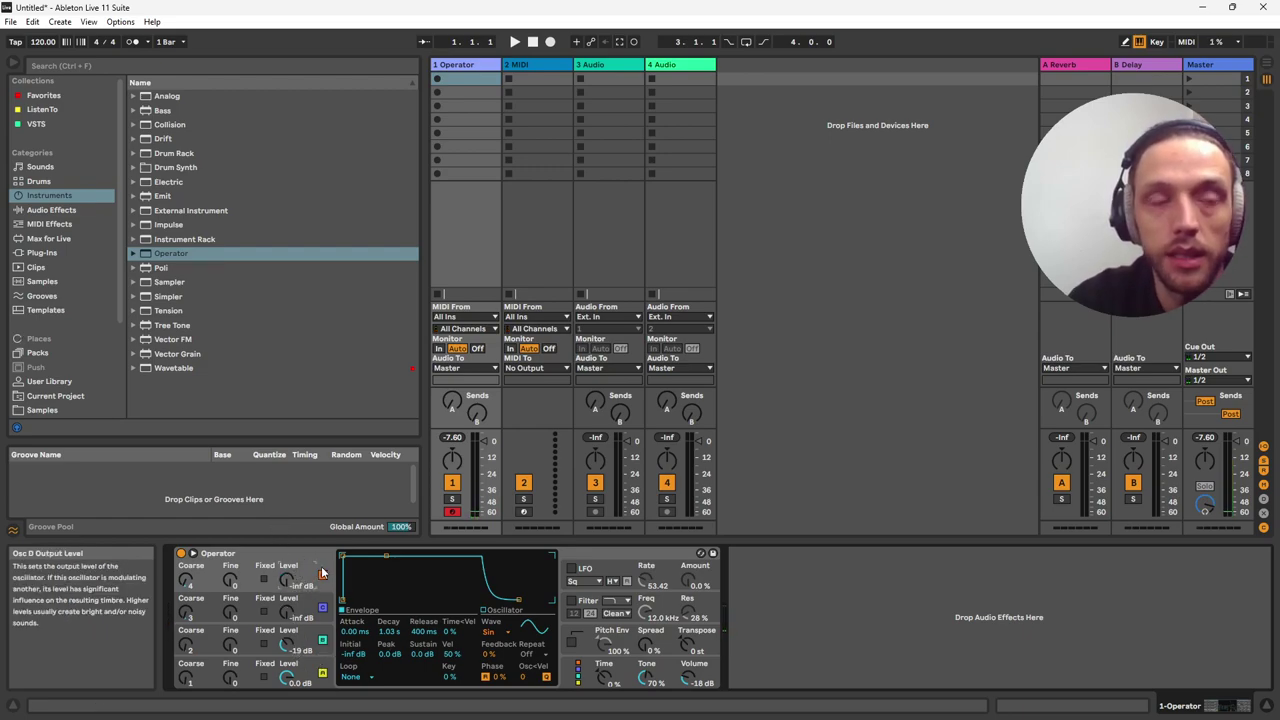
- Select the diamond-shaped algorithm and audition oscillators B and C modulating A, returning both to -inf dB
click(584, 681)
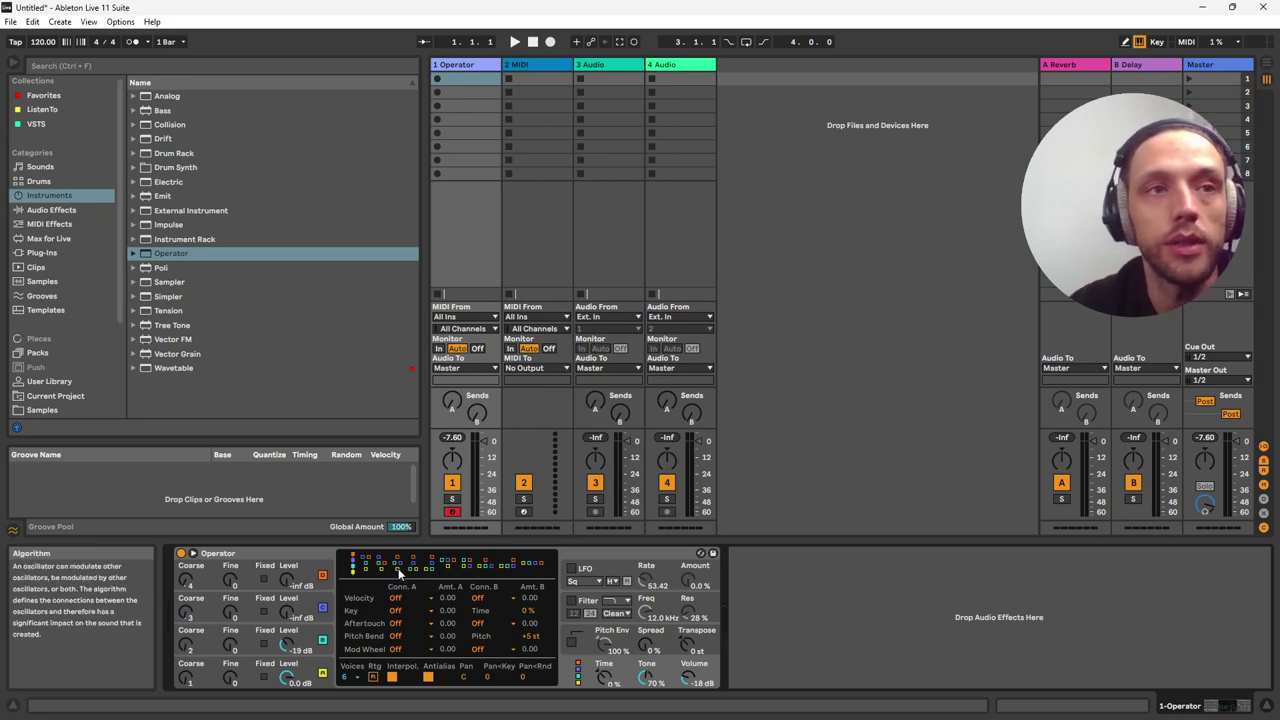
click(290, 648)
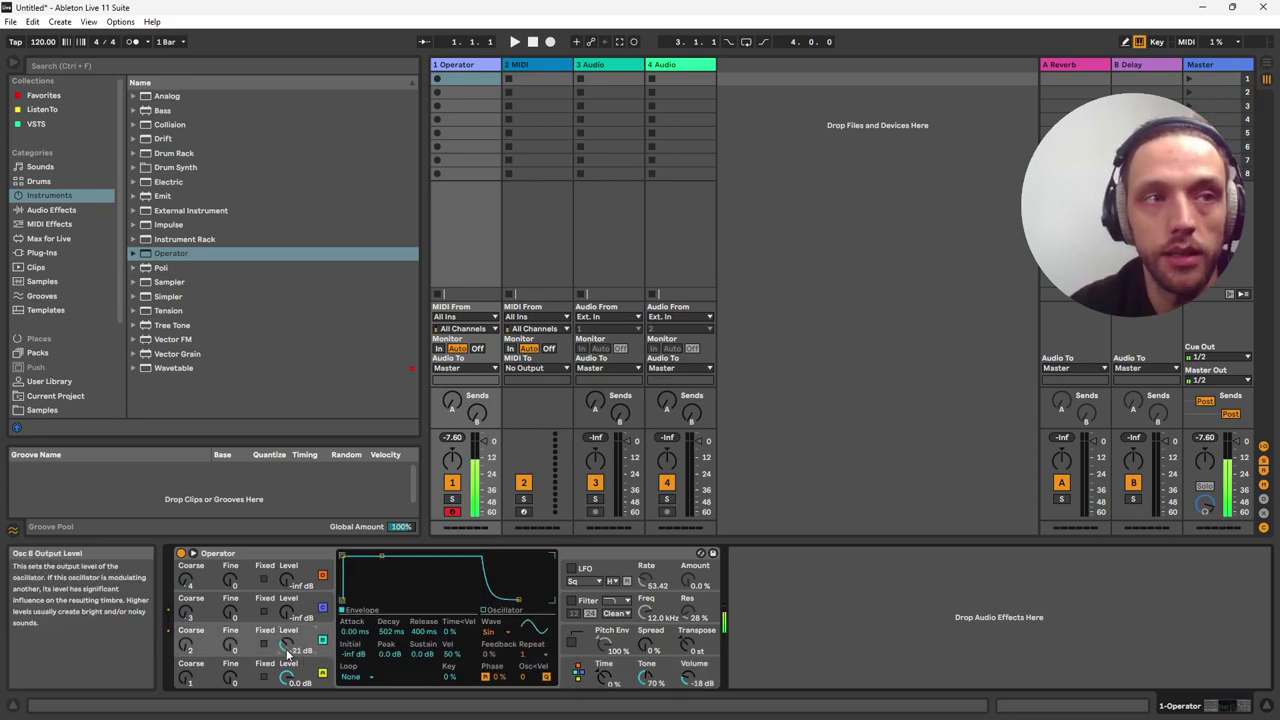
mouse_move(283, 657)
mouse_down()
mouse_move(289, 677)
mouse_move(301, 665)
mouse_up()
mouse_move(292, 617)
mouse_down()
mouse_move(280, 562)
mouse_move(298, 631)
mouse_up()
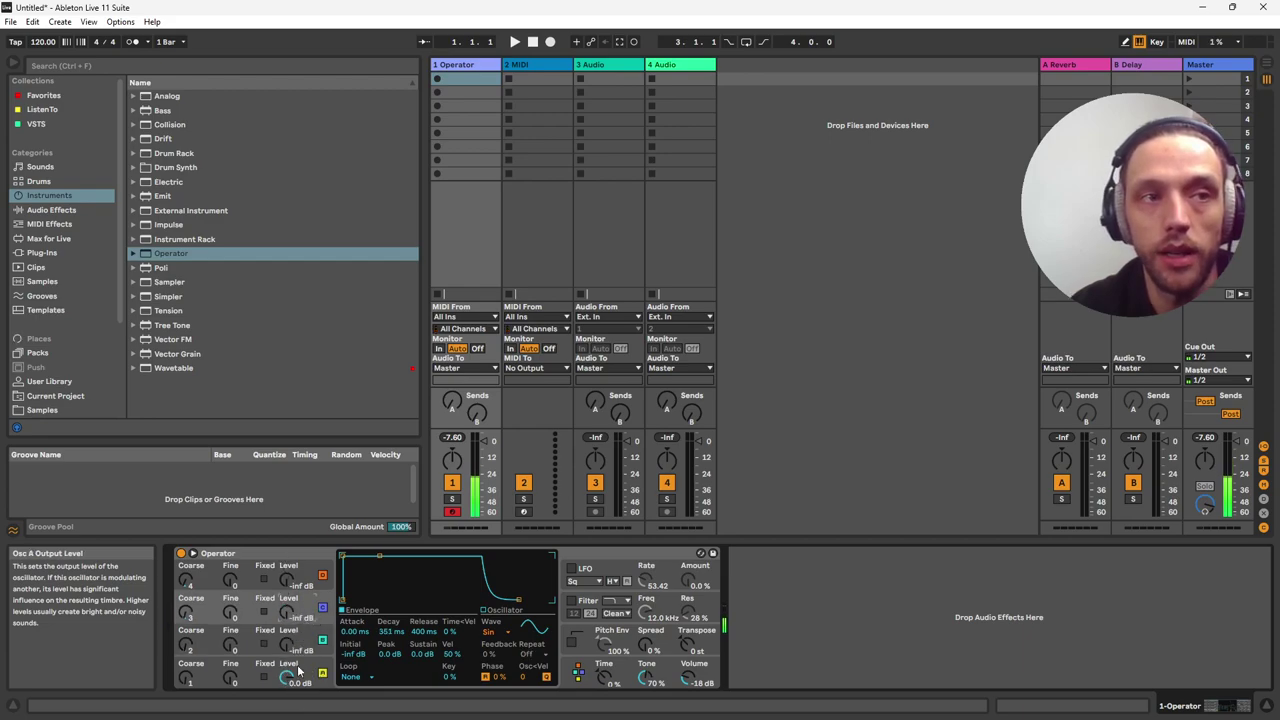
- Lower oscillator A to -inf dB and try the levels of oscillators B and C without it
drag(292, 679, 295, 719)
mouse_move(284, 651)
mouse_down()
mouse_move(275, 588)
mouse_move(293, 668)
mouse_up()
drag(284, 610, 289, 648)
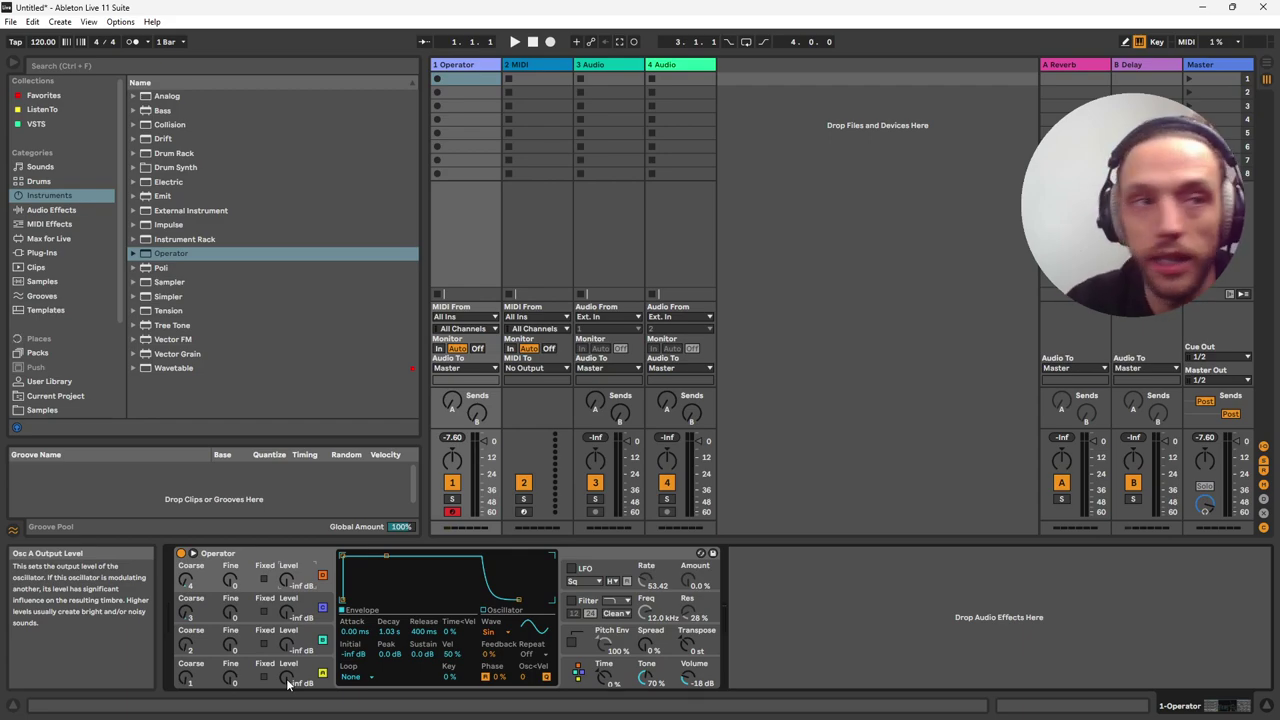
- Raise oscillator A to 0.0 dB, B to -22 dB and C to -26 dB, with C at a fixed frequency of 100 Hz
drag(288, 682, 279, 551)
drag(288, 648, 283, 602)
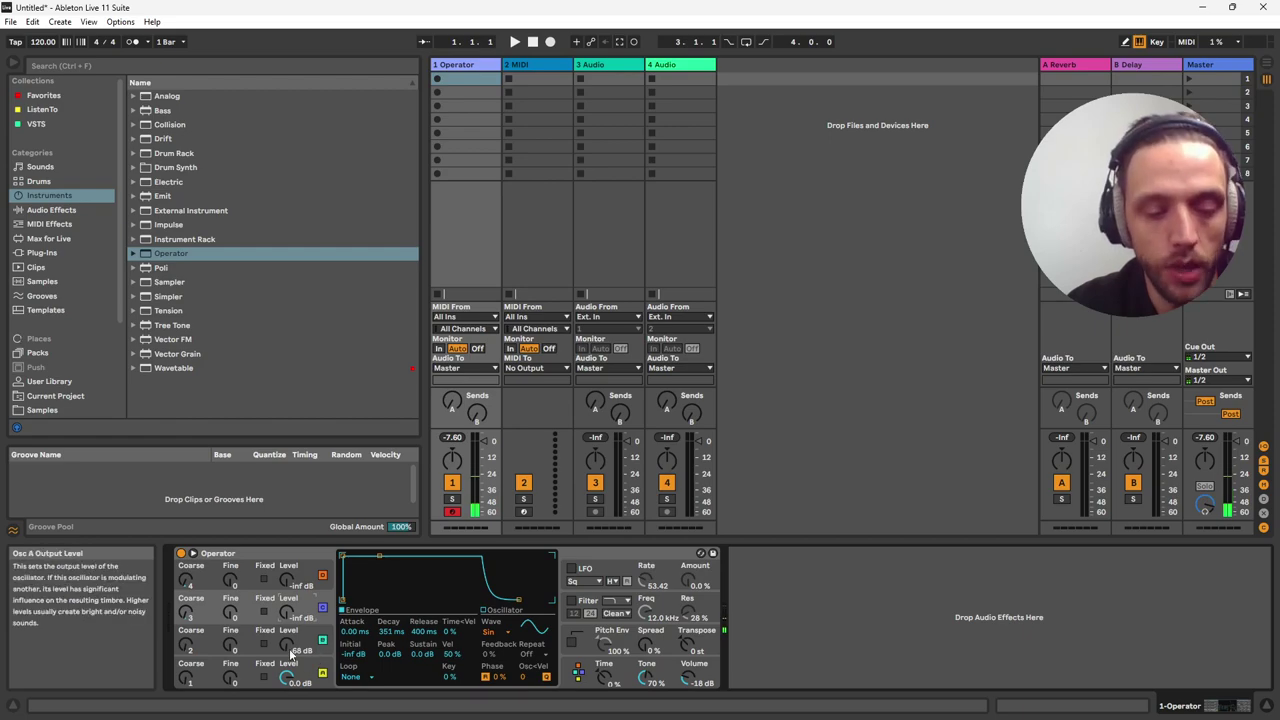
drag(289, 655, 285, 606)
click(264, 610)
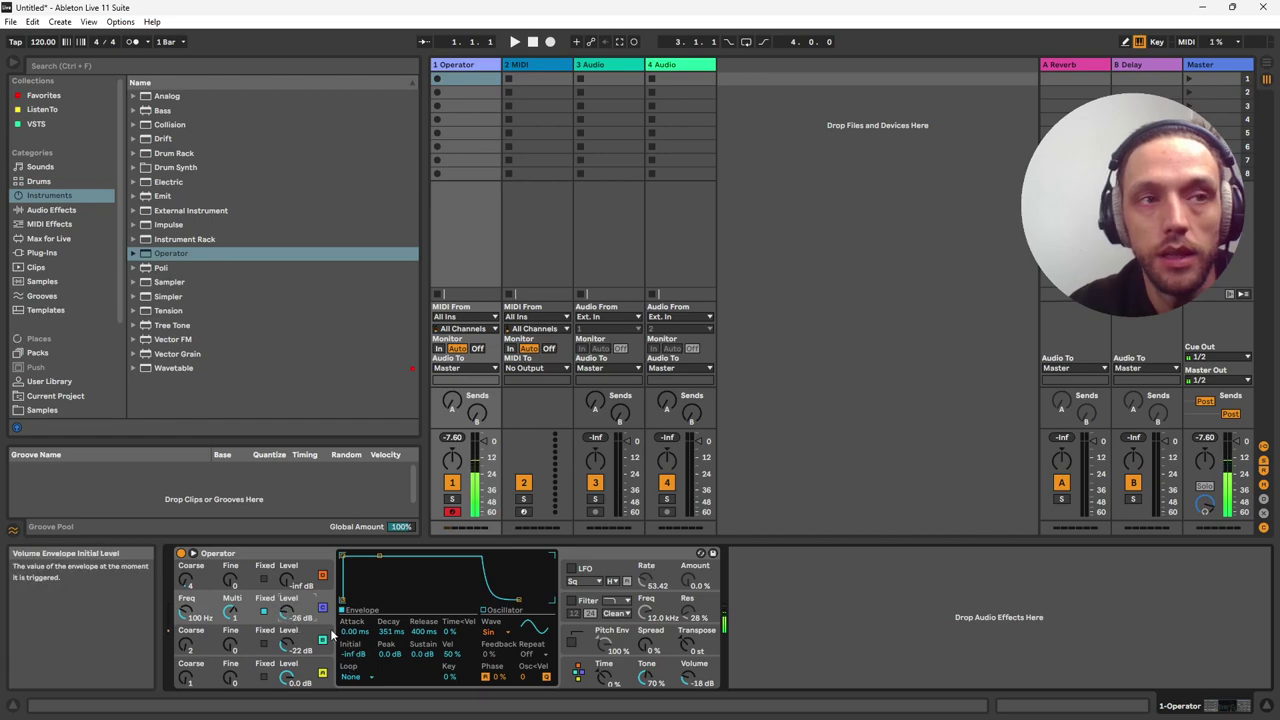
click(290, 678)
mouse_move(287, 585)
mouse_down()
mouse_move(280, 557)
mouse_move(288, 590)
mouse_up()
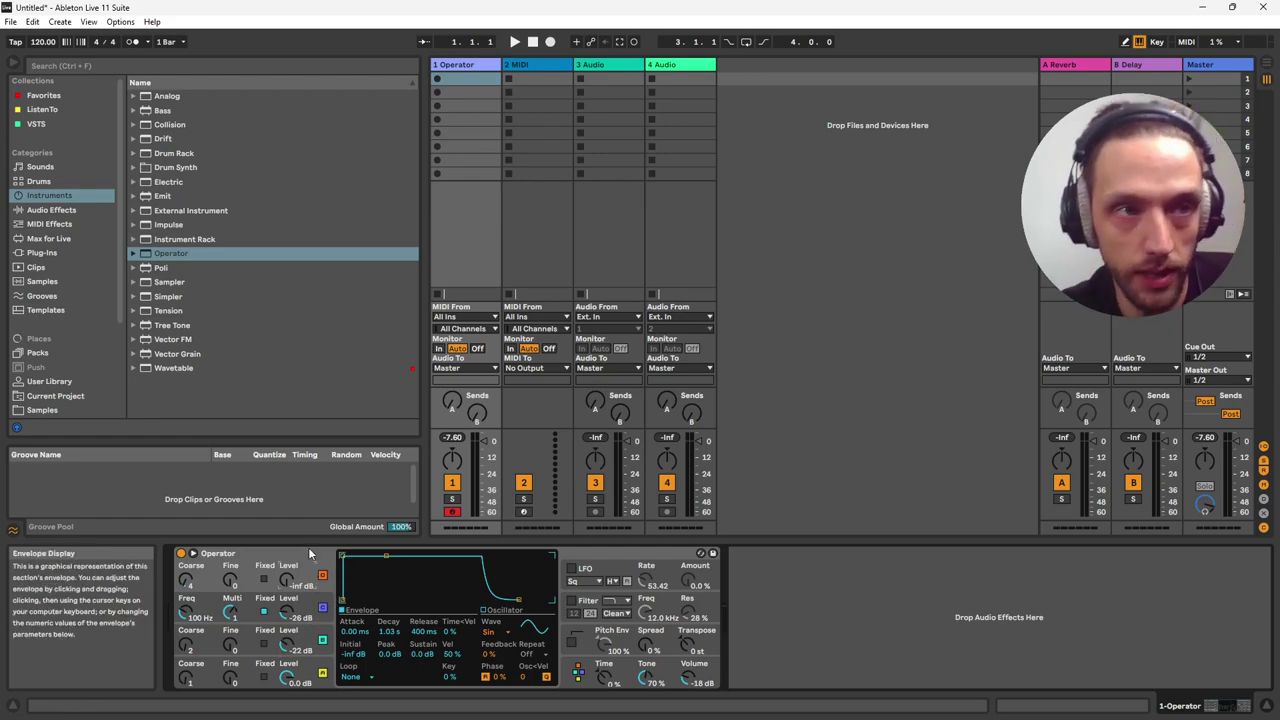
click(316, 677)
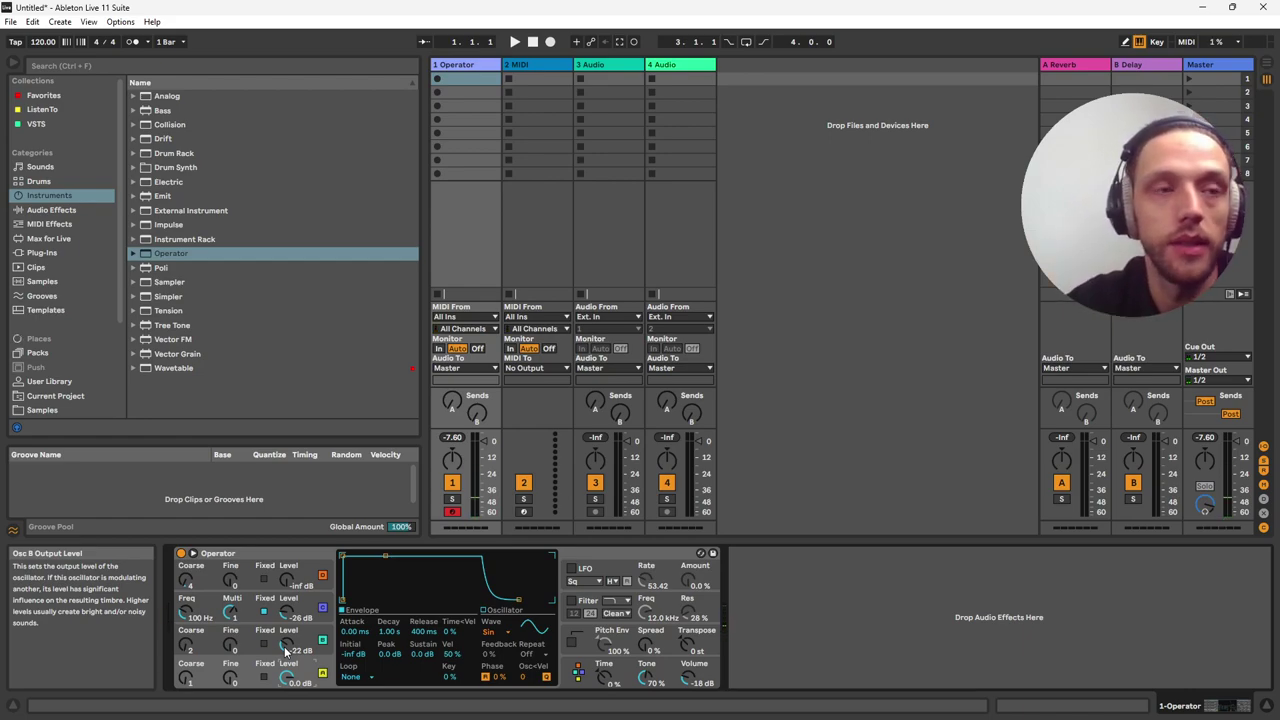
- Raise oscillator B to -4.8 dB and audition it with oscillator C turned off, with the computer keyboard one octave lower
drag(288, 651, 290, 615)
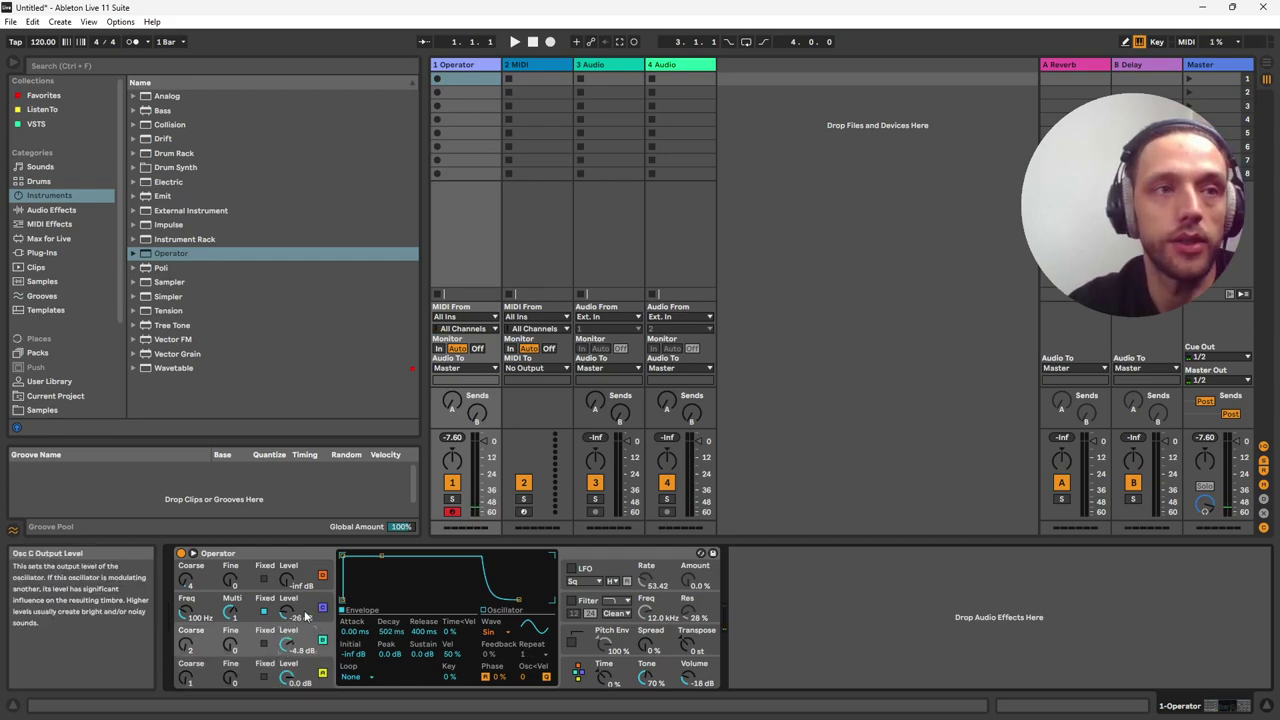
click(321, 611)
key(z)
key(a)
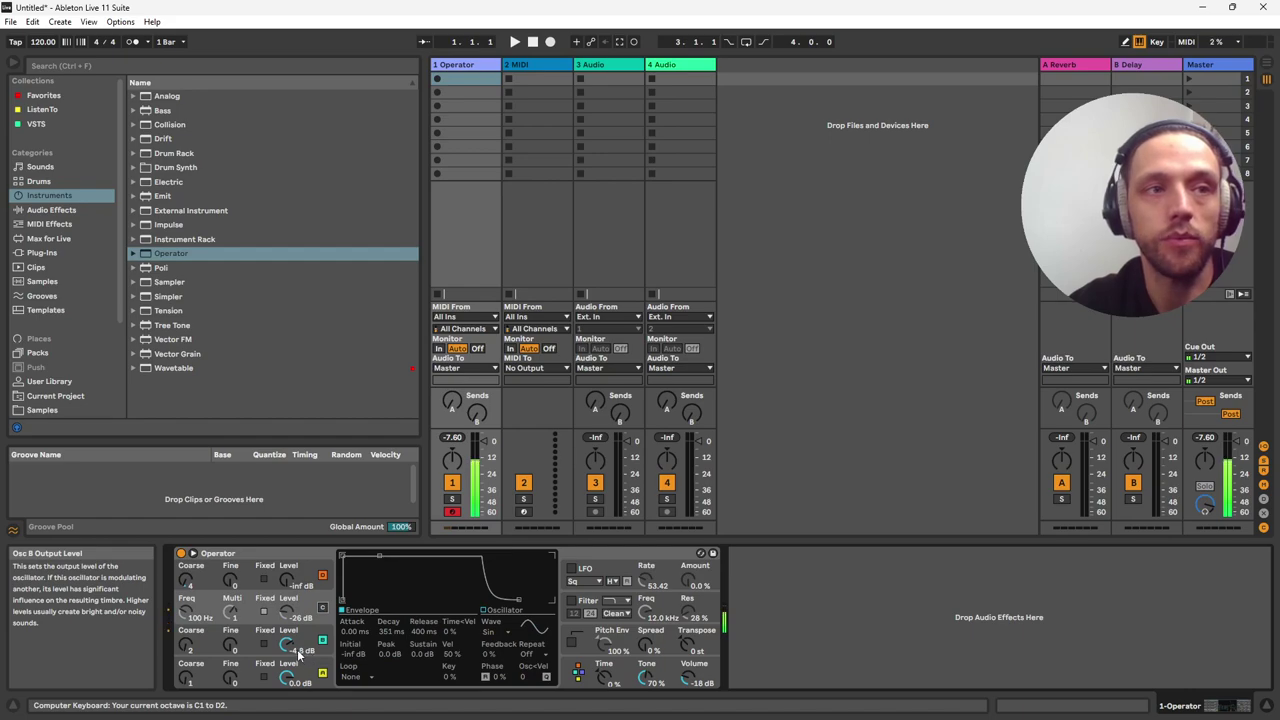
click(297, 655)
key(a)
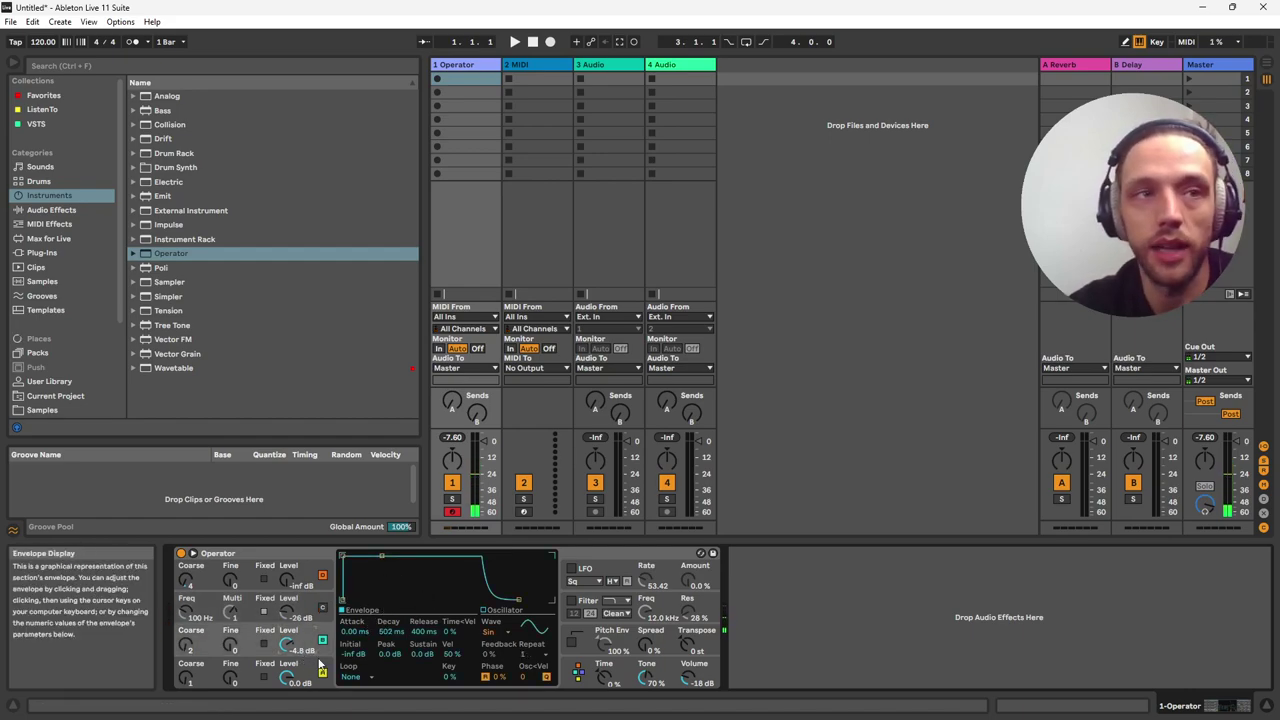
key(a)
- Lower oscillator B to -10 dB and shape its envelope with about 556 ms attack, 913 ms decay and -inf dB sustain
mouse_move(292, 651)
mouse_down()
mouse_move(299, 700)
mouse_move(294, 660)
mouse_up()
drag(344, 556, 433, 600)
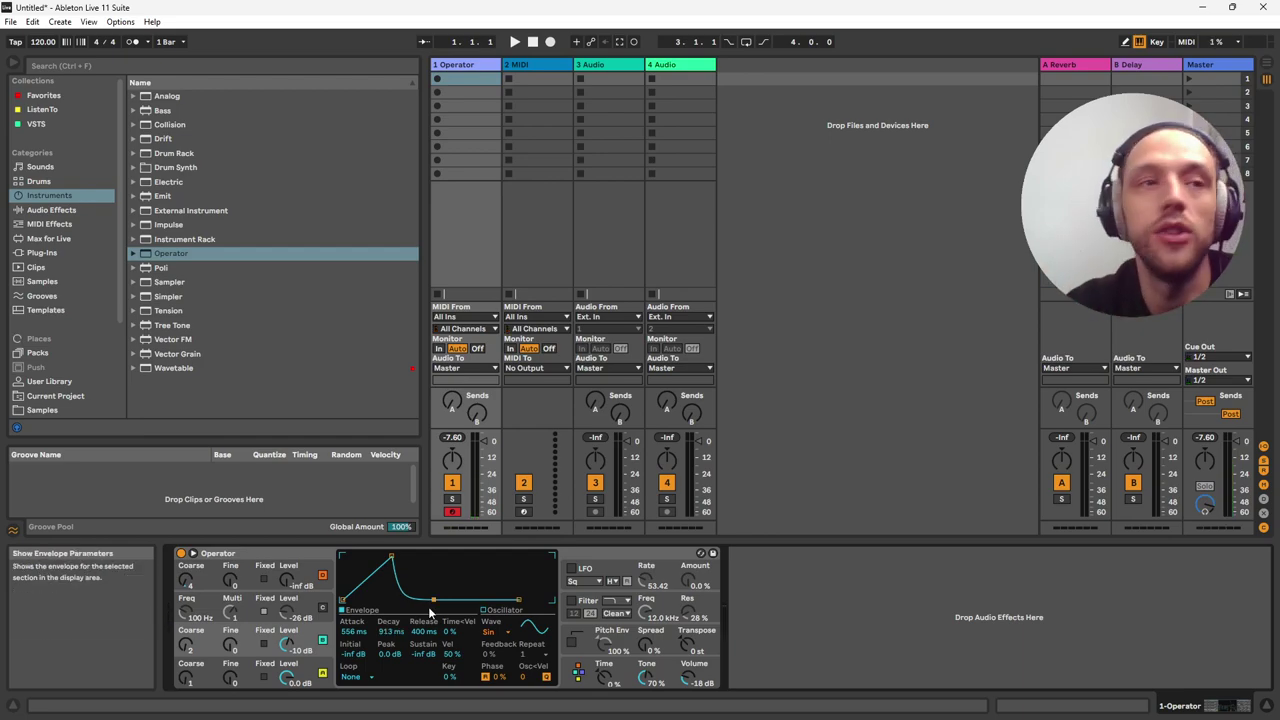
- Turn oscillator C back on at -19 dB and shape its envelope with 0.00 ms attack, 8.85 s decay and -21 dB sustain
drag(290, 614, 290, 603)
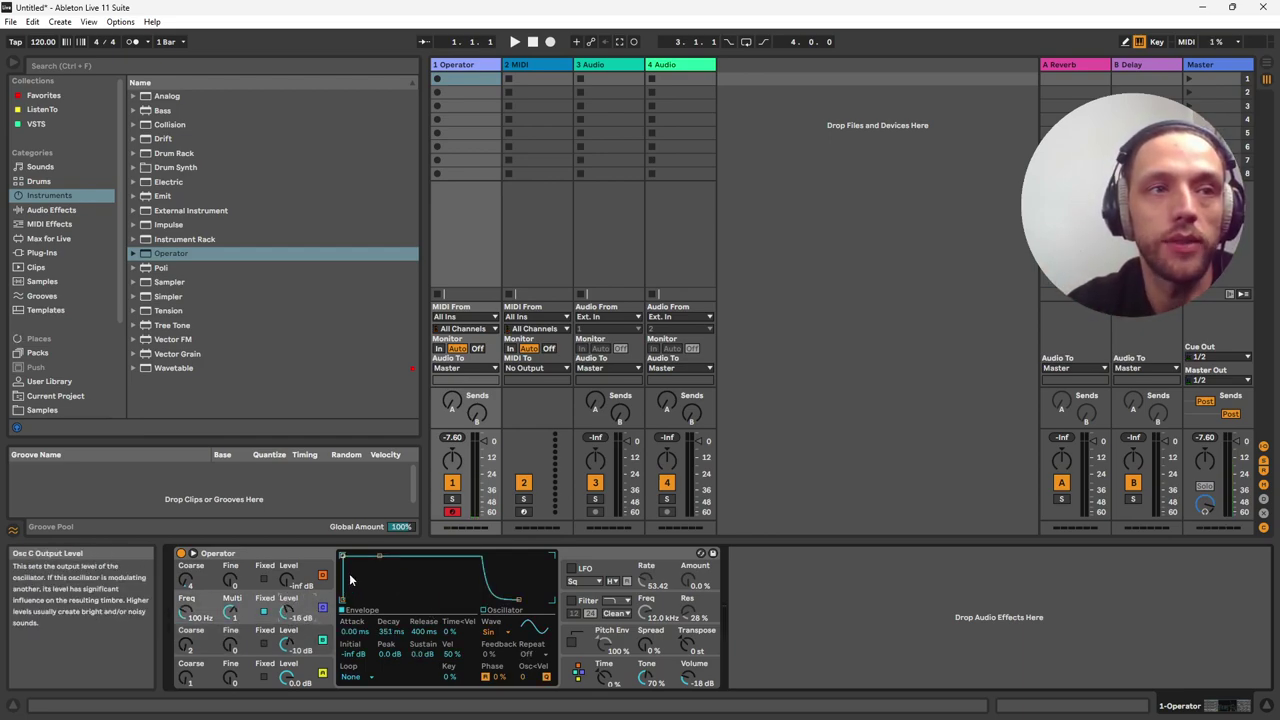
drag(383, 560, 393, 599)
drag(342, 556, 362, 556)
drag(413, 600, 418, 588)
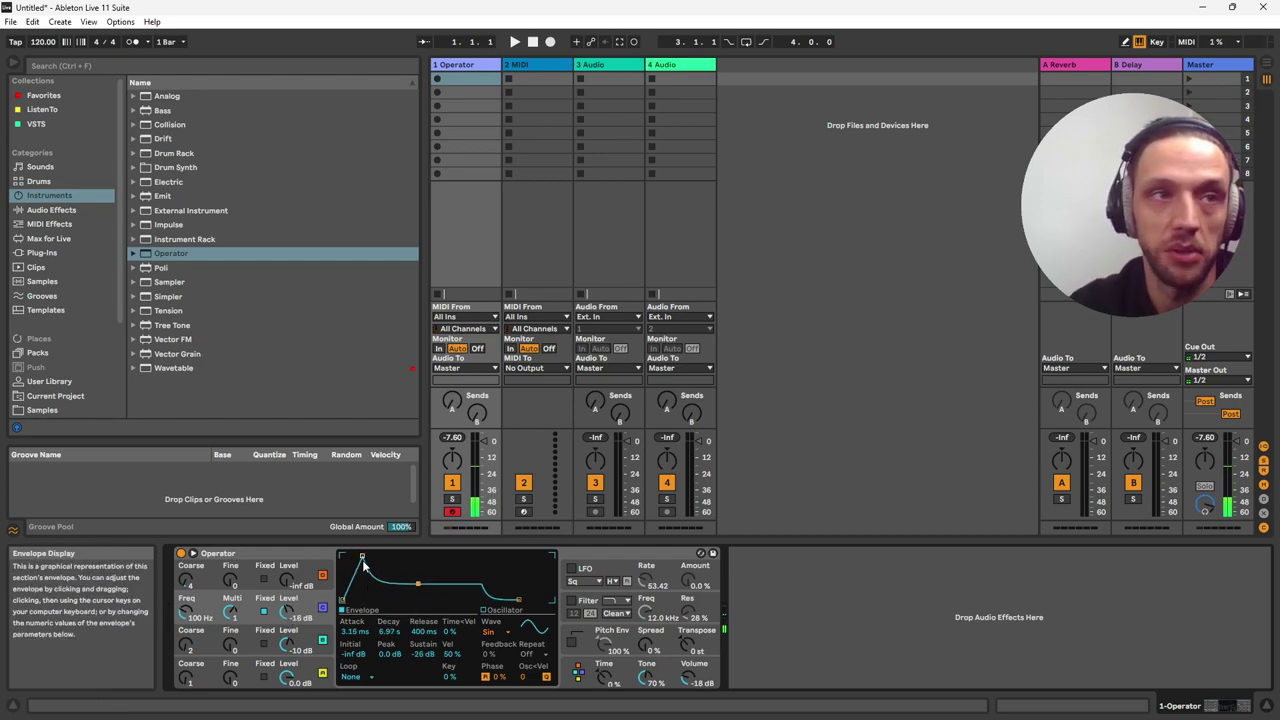
drag(361, 555, 342, 555)
drag(398, 586, 399, 578)
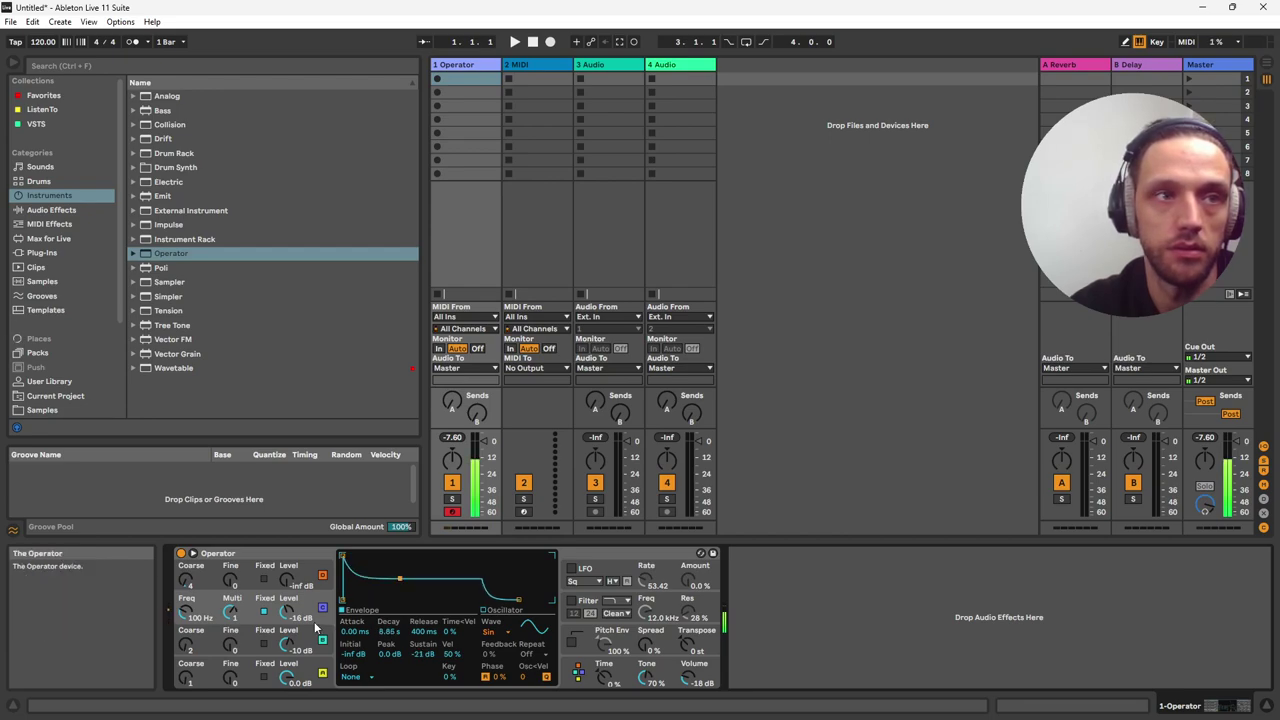
drag(288, 605, 302, 618)
- Raise oscillator D to -11 dB and audition it with its envelope attack lengthened to about 4.07 s
click(302, 577)
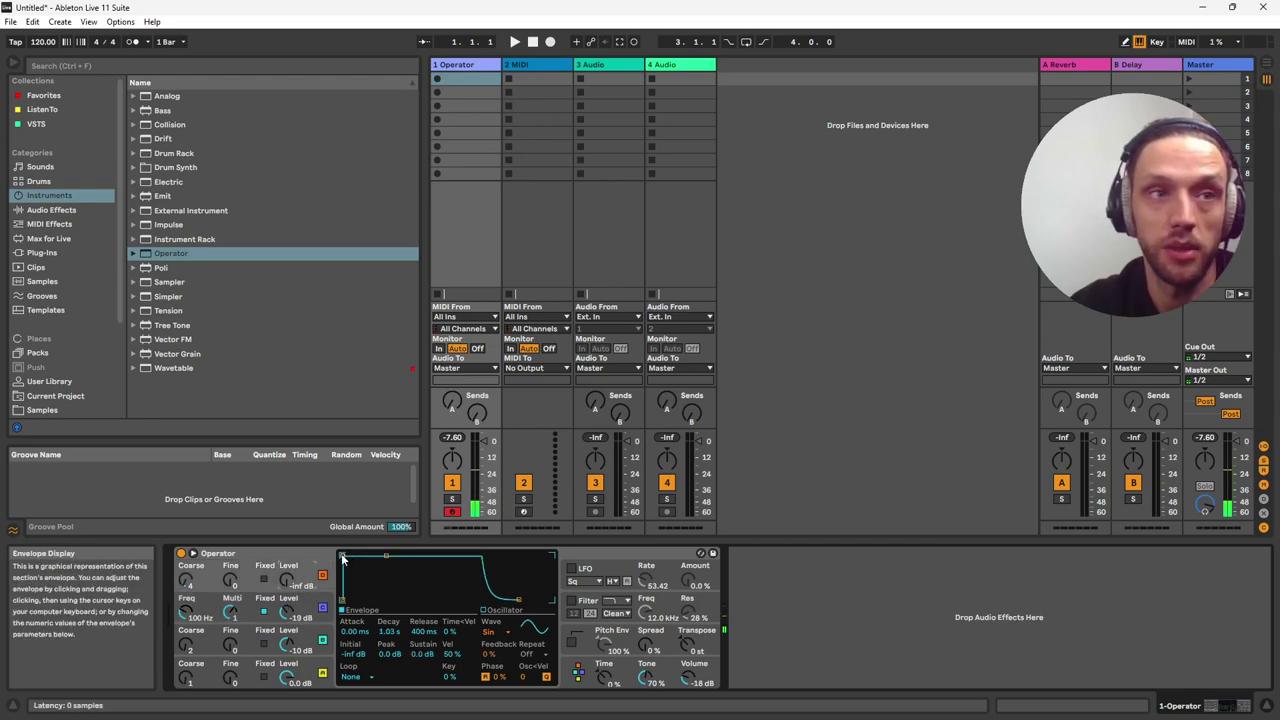
drag(343, 556, 399, 556)
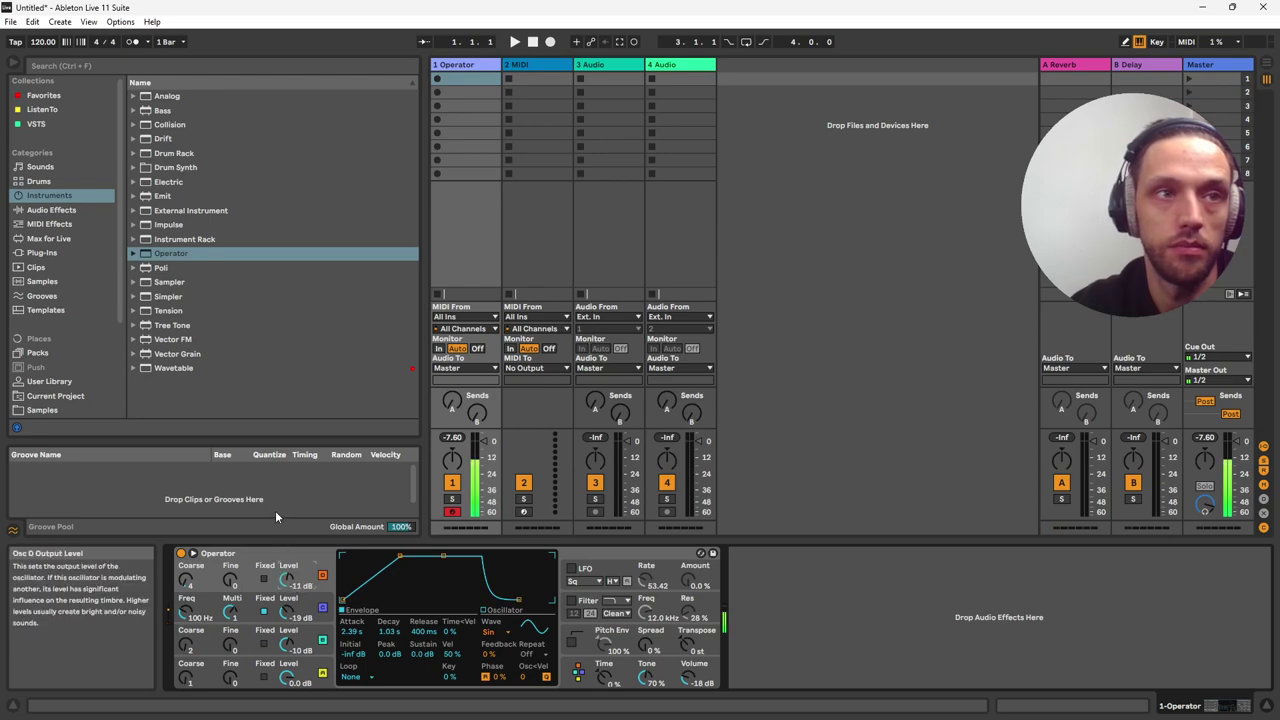
drag(400, 557, 402, 565)
key(q)
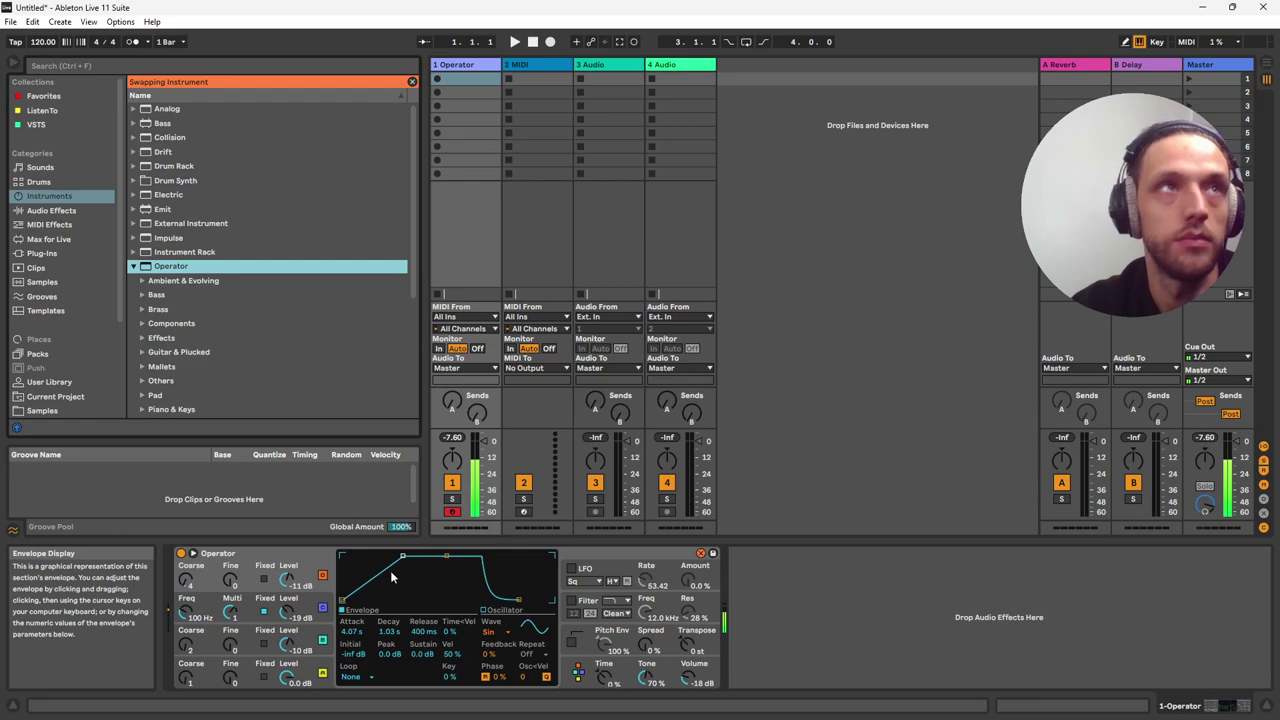
click(411, 82)
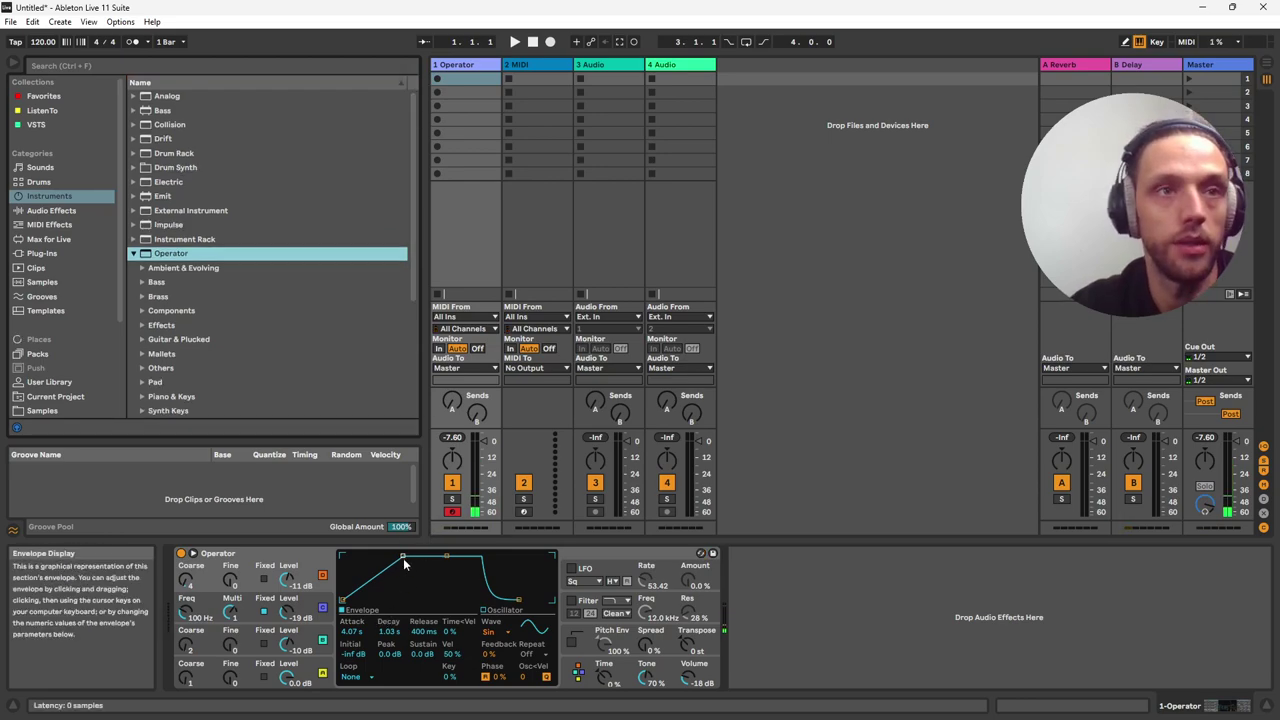
- Reshape oscillator D's envelope to 251 ms attack, -inf dB peak and 6.97 s decay, auditioning the slow rise
drag(404, 565, 392, 566)
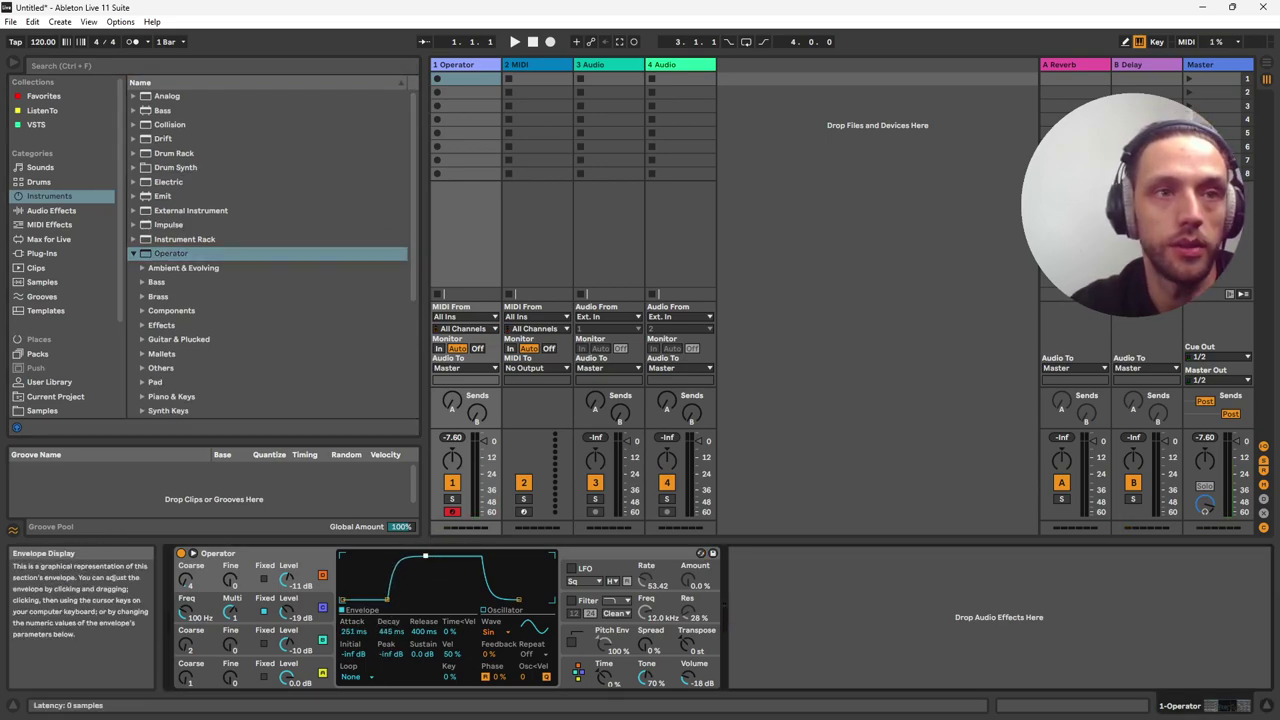
key(a)
drag(427, 560, 441, 556)
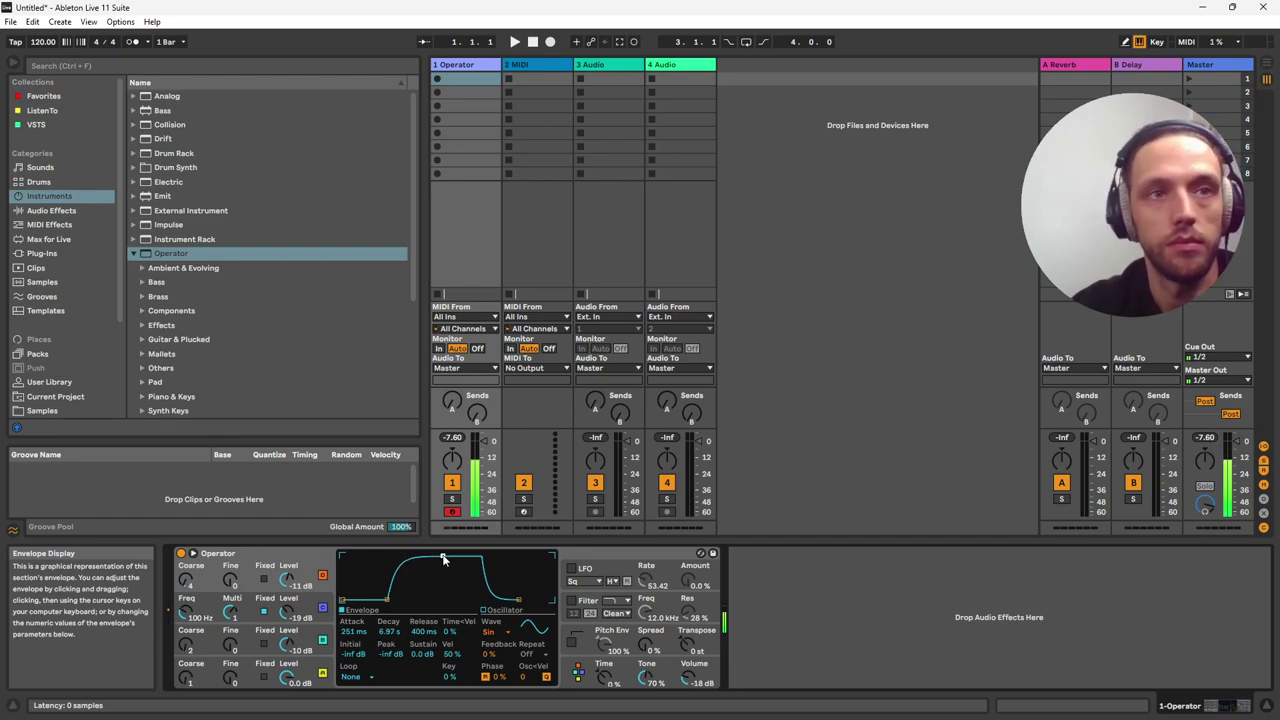